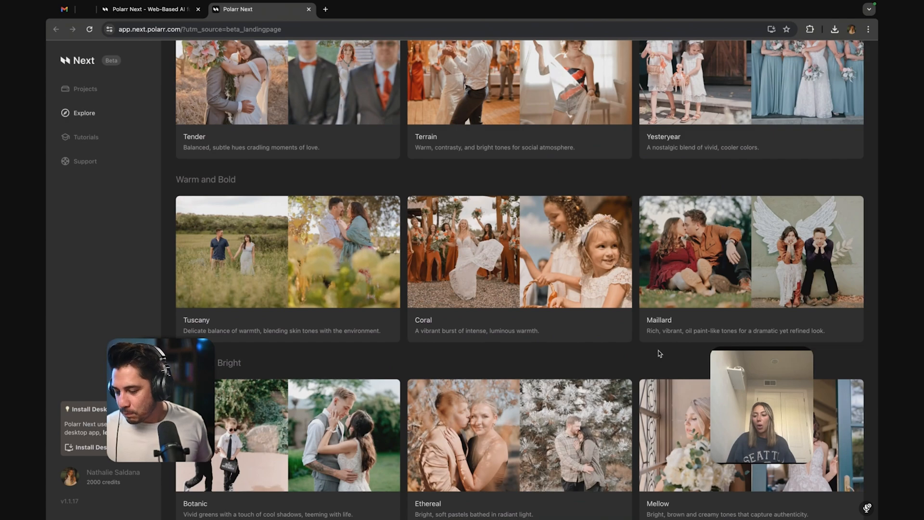
Browse the pre-trained AI Styles on the Explore page, from Textured and Natural through Clean and Bright
scroll(660, 354, "up", 3)
scroll(383, 314, "down", 2)
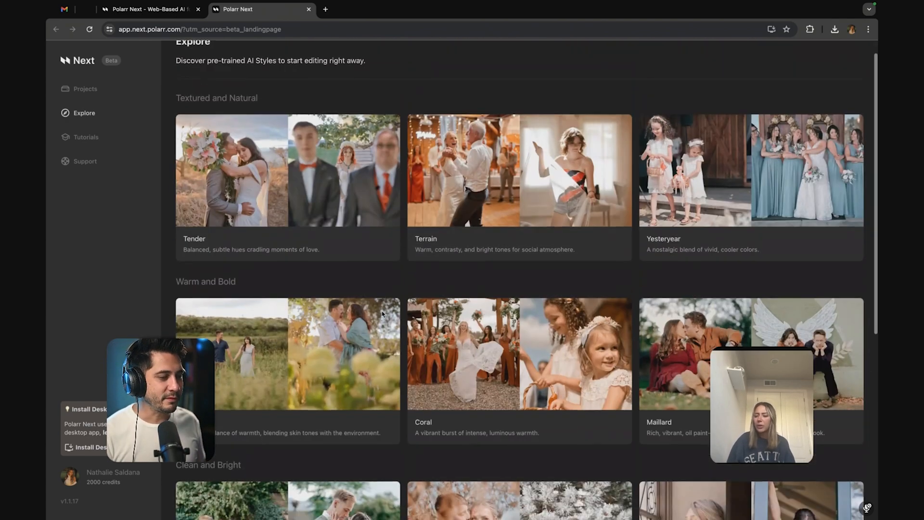
scroll(383, 313, "down", 5)
scroll(382, 311, "up", 6)
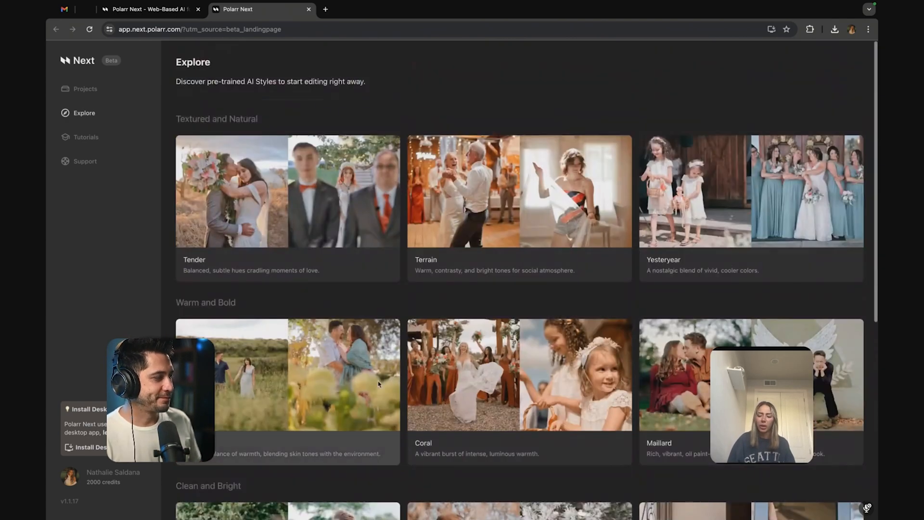
scroll(380, 385, "down", 6)
scroll(375, 425, "up", 6)
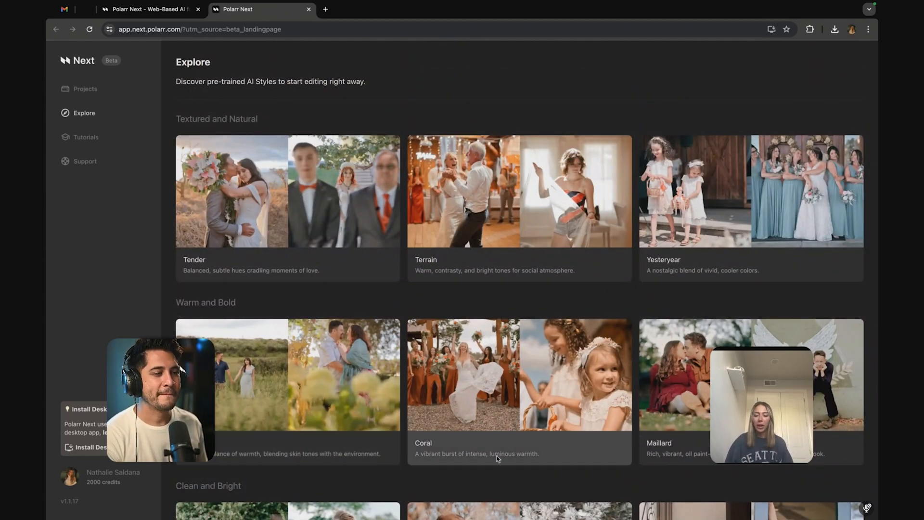
scroll(496, 457, "down", 1)
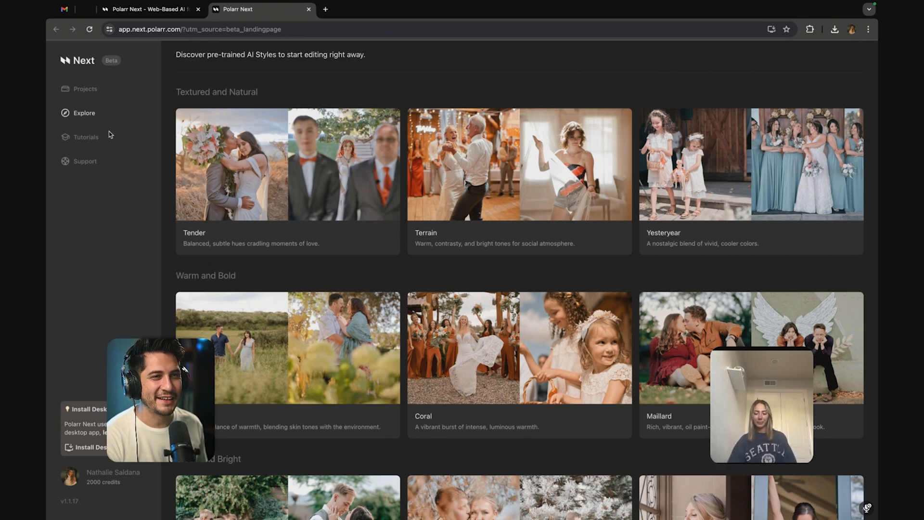
Create a new project from the My Selection folder inside the couple's unedited folder on the Desktop, and allow the site to edit its files
left_click(87, 92)
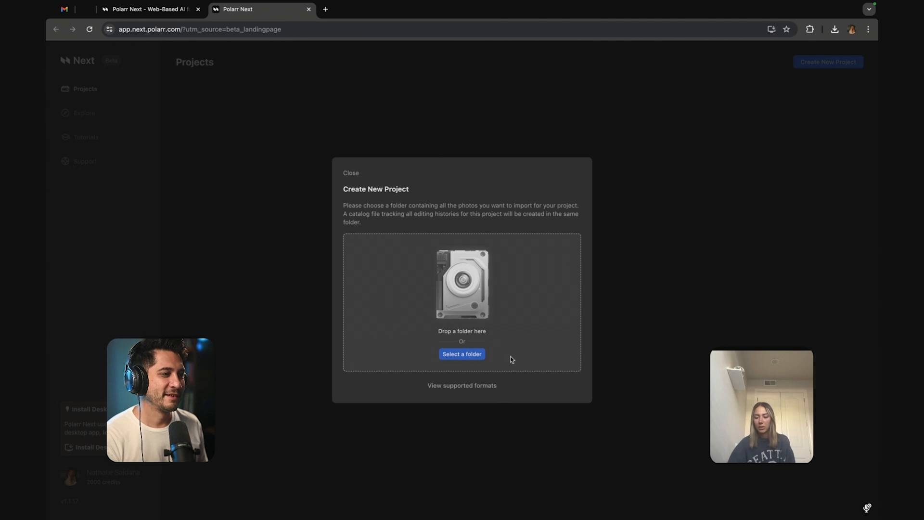
left_click(452, 353)
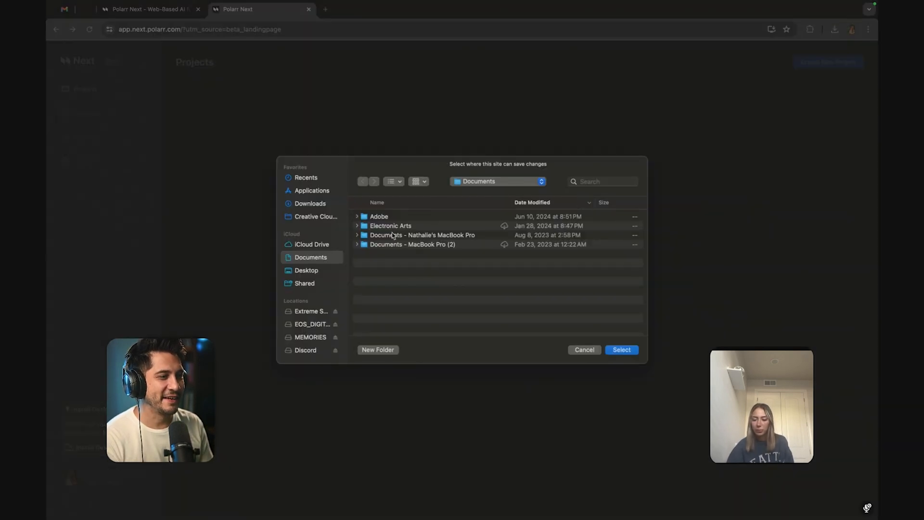
left_click(310, 271)
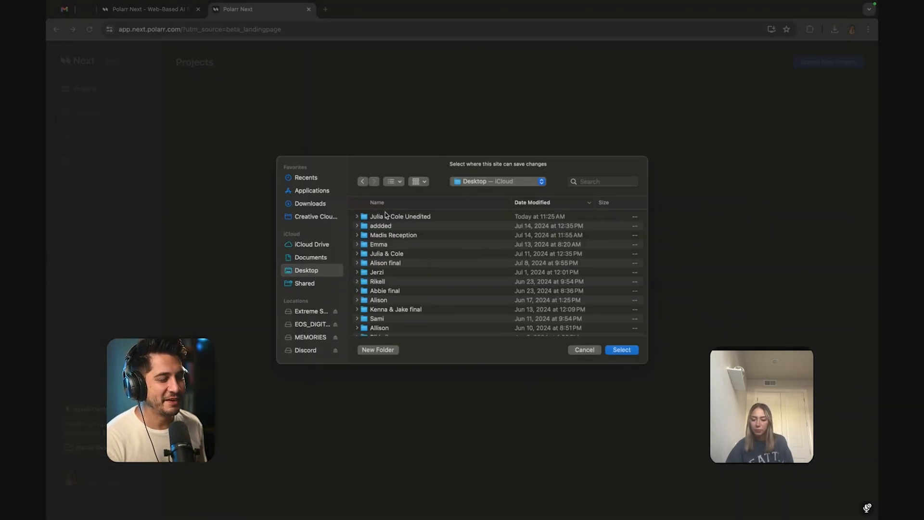
left_click(389, 217)
left_click(358, 217)
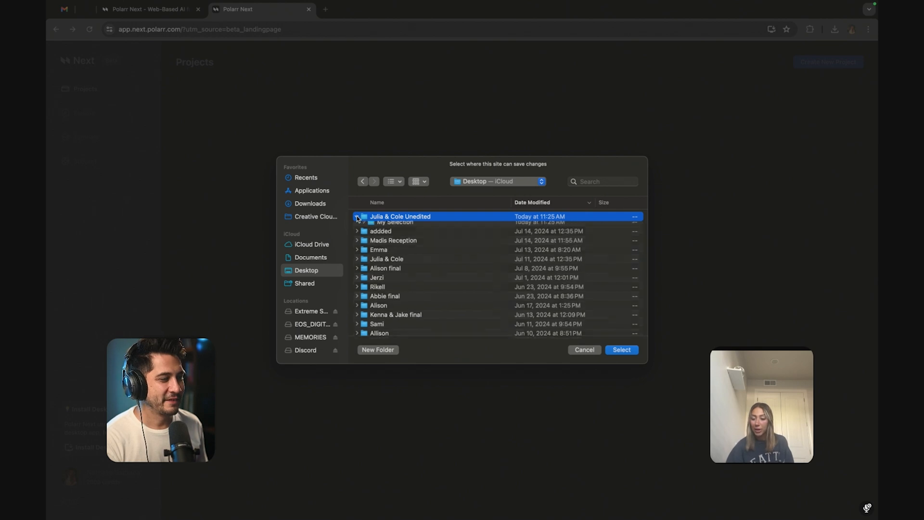
double_click(415, 220)
left_click(422, 218)
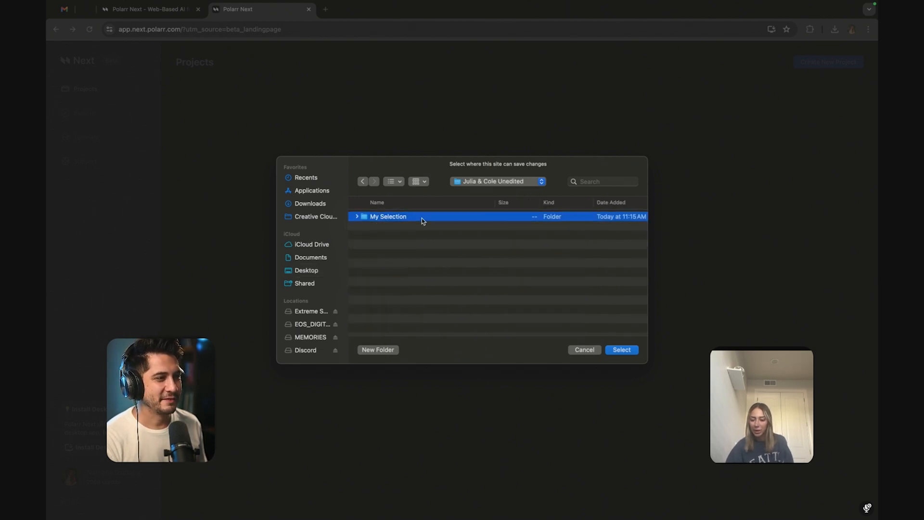
double_click(363, 218)
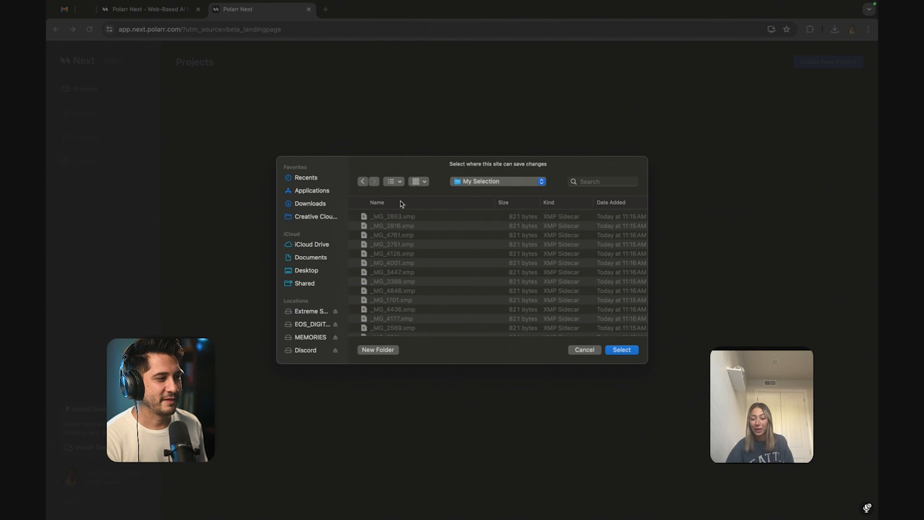
left_click(624, 350)
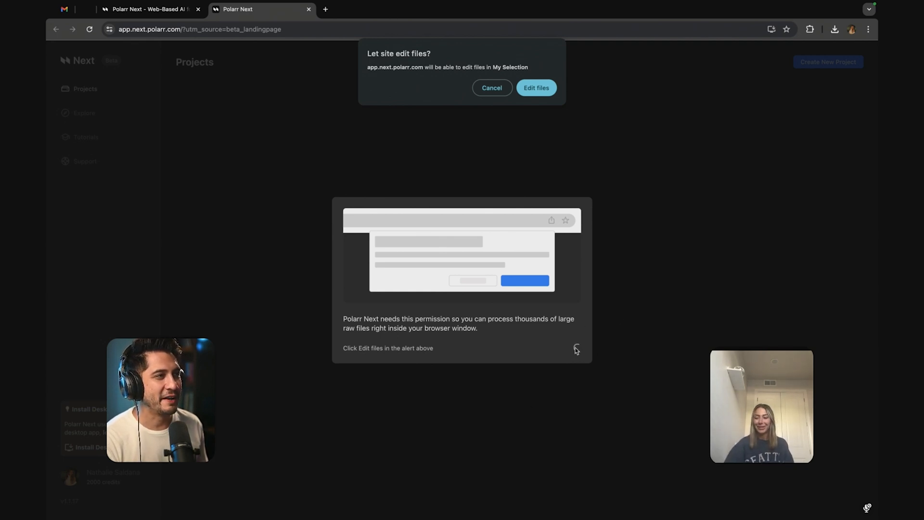
left_click(537, 88)
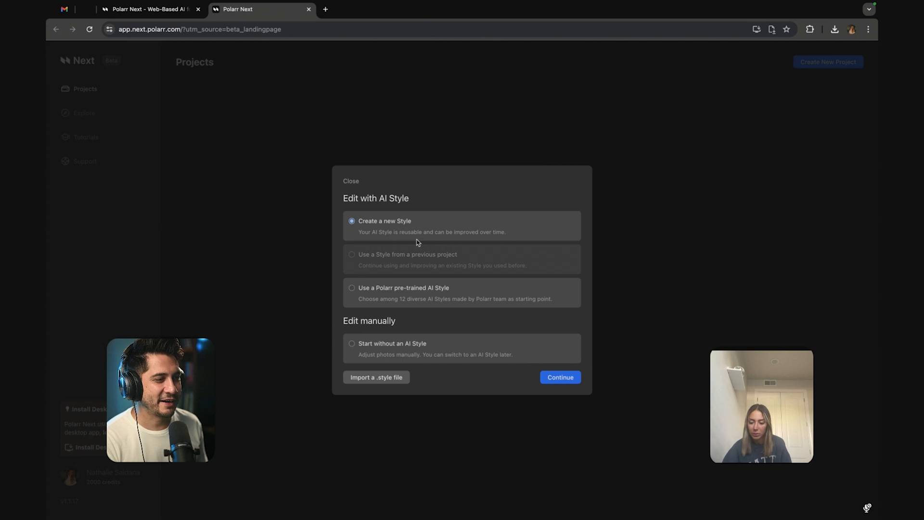
Choose to create a new AI Style with Advanced Setup and proceed to the suggested reference photos
left_click(566, 379)
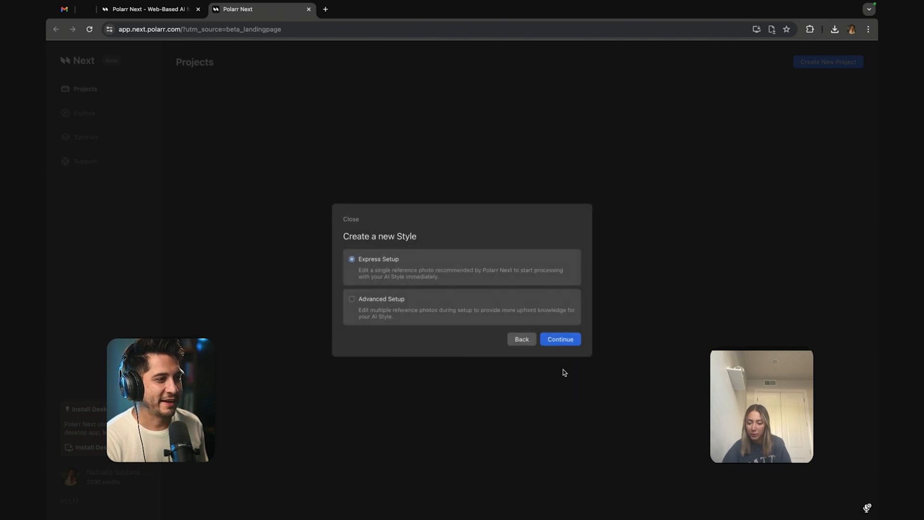
left_click(473, 311)
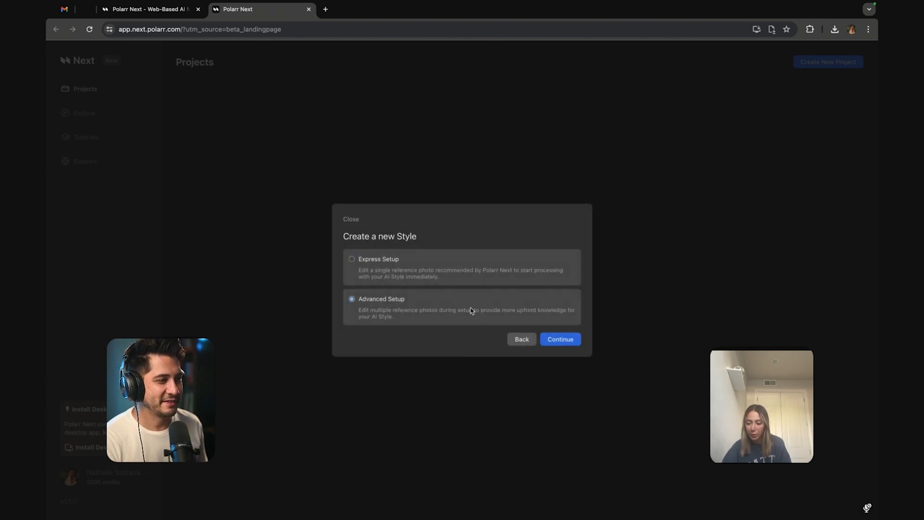
left_click(561, 339)
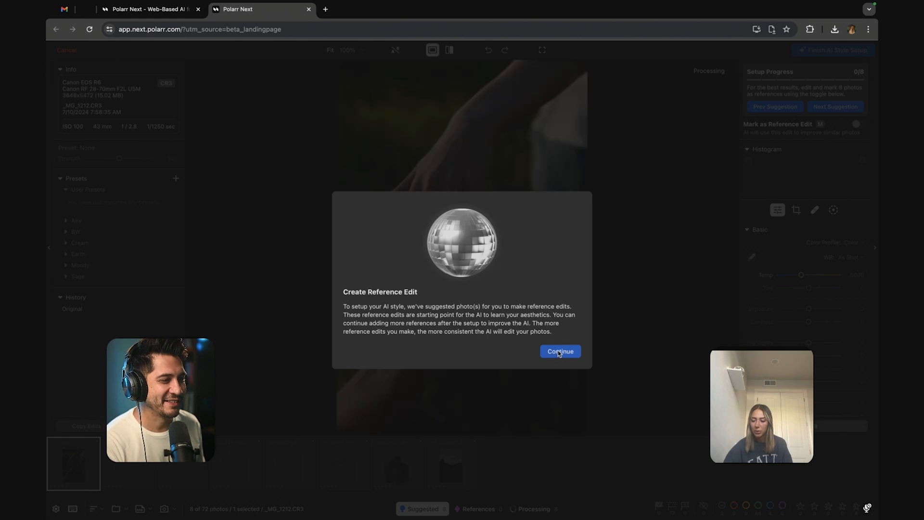
left_click(559, 352)
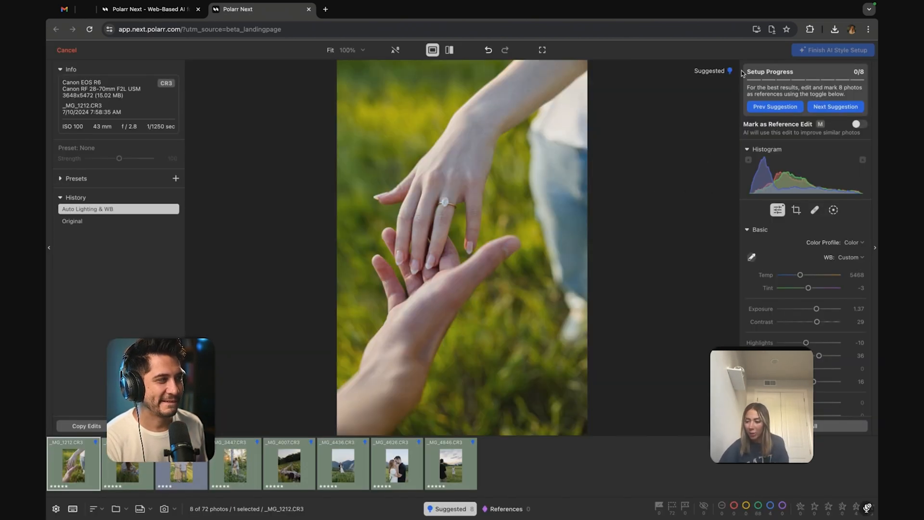
Switch to Adobe Lightroom and show your own user presets beside the opened photo
mouse_move(188, 513)
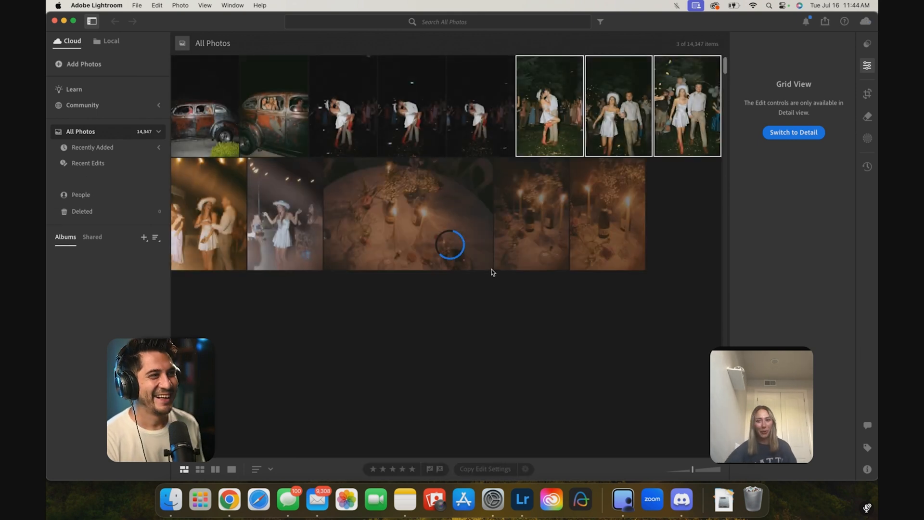
scroll(123, 238, "down", 15)
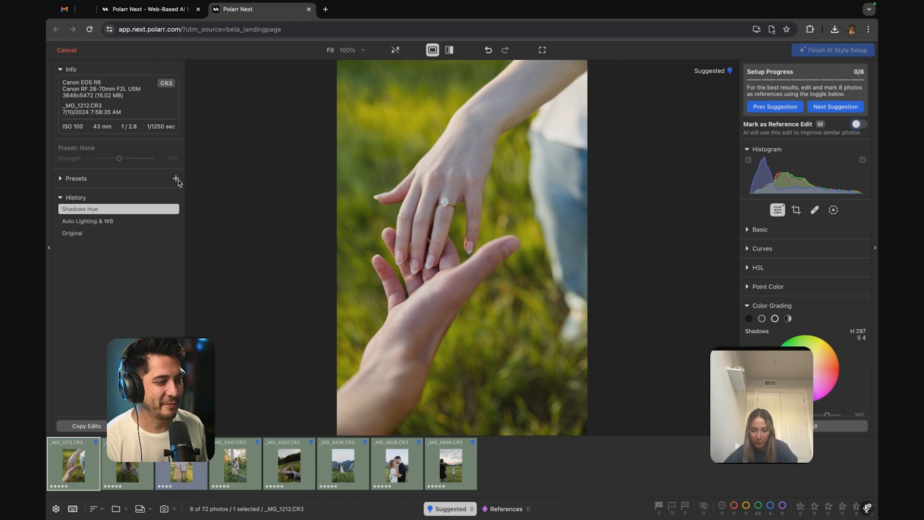
key("m")
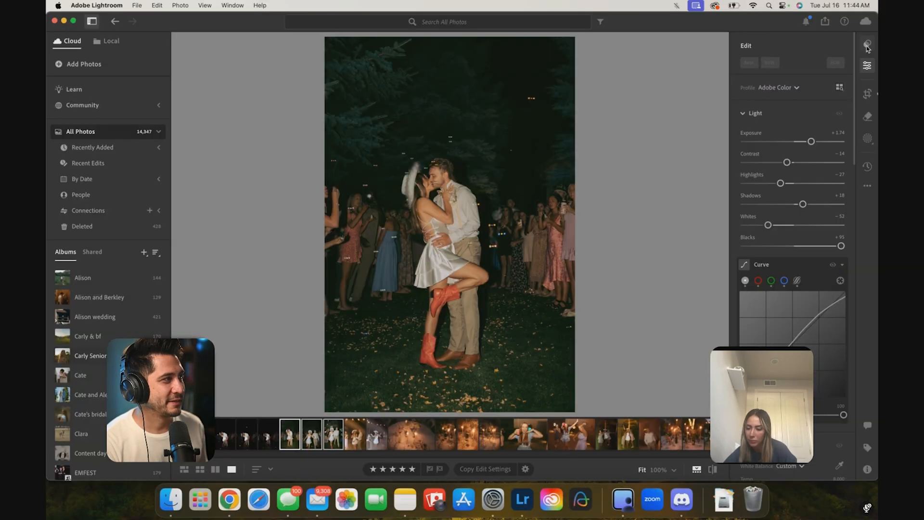
key("shift+p")
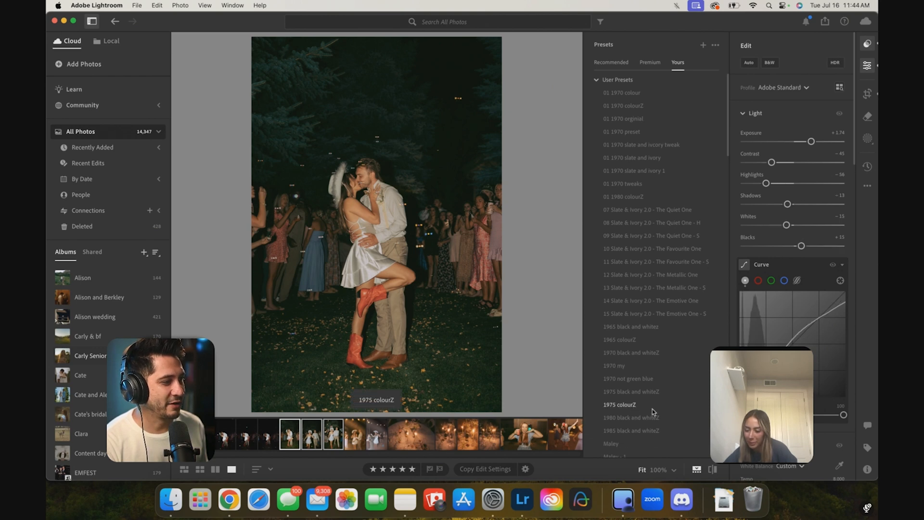
scroll(635, 410, "down", 5)
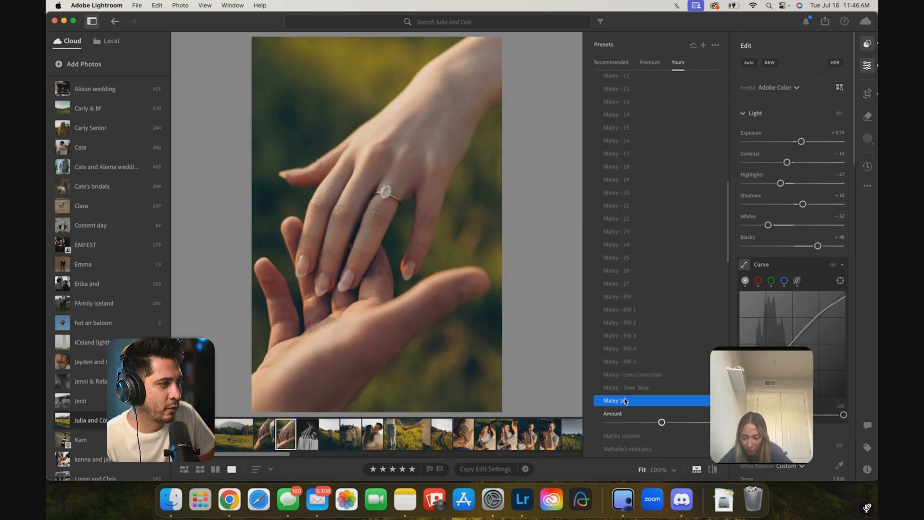
Export the Maley 30 preset, replacing its file name with one that starts with the photographer's first name
right_click(625, 401)
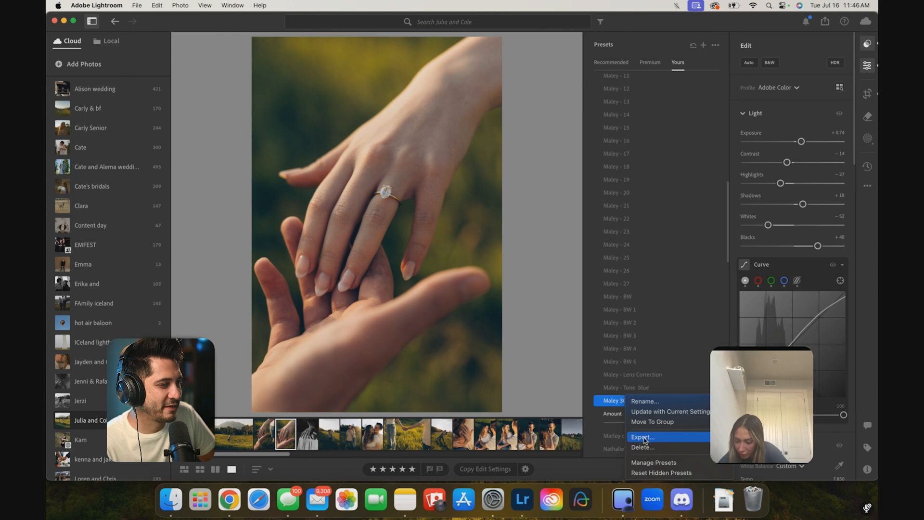
left_click(645, 440)
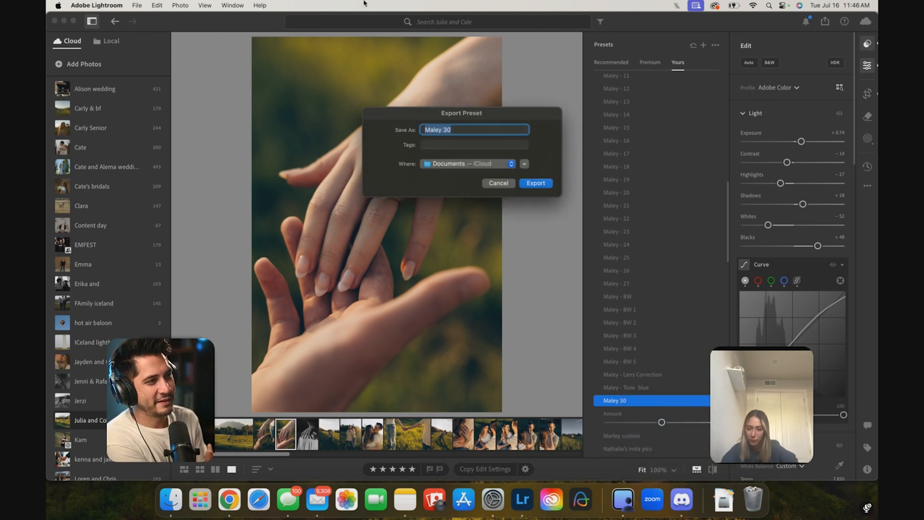
key("BackSpace")
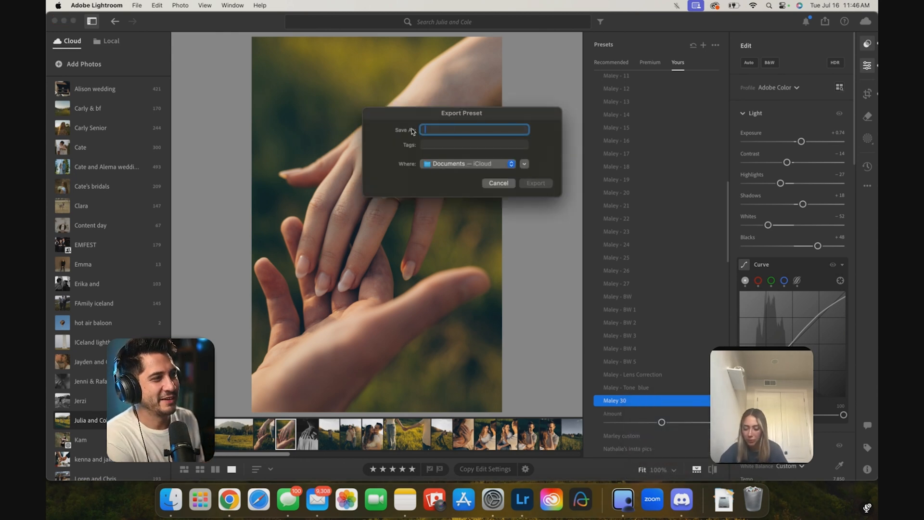
type("Nathal")
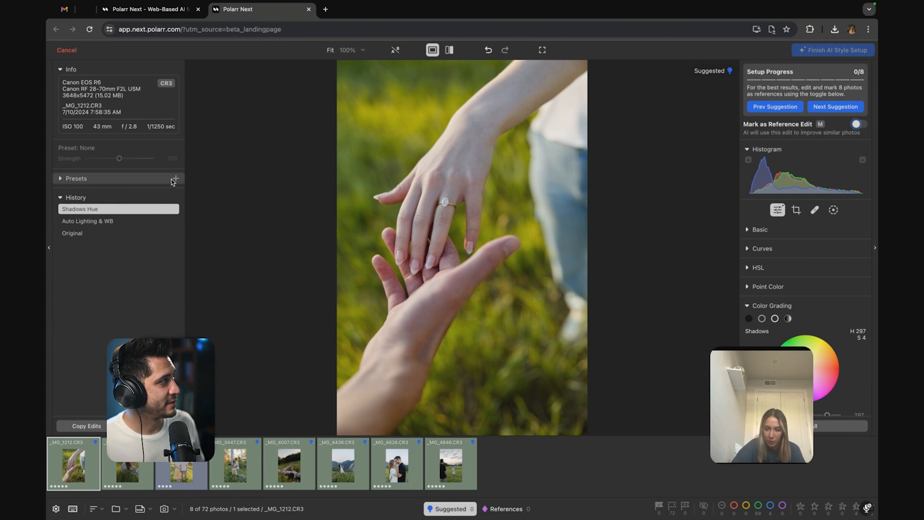
Switch to Polarr Next and import only the 7 KB Lightroom preset file (.xmp) from the Desktop into the user presets
left_click(173, 181)
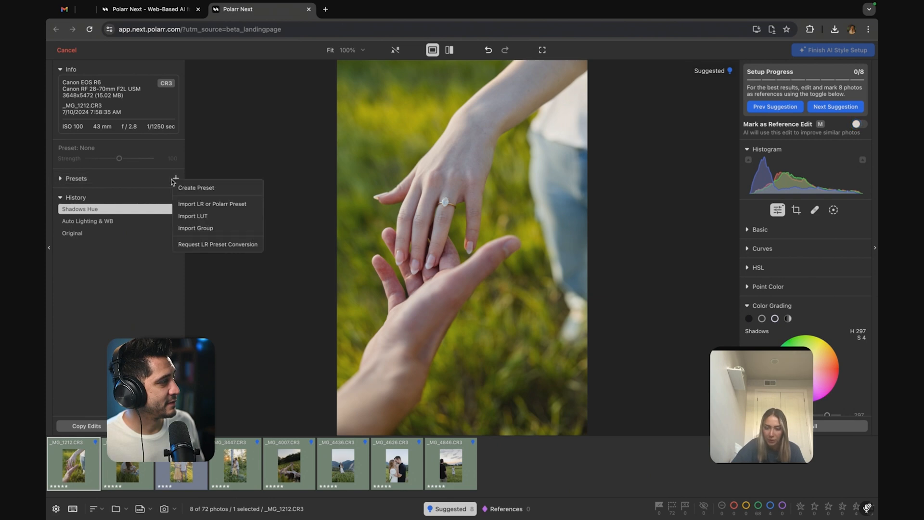
left_click(208, 205)
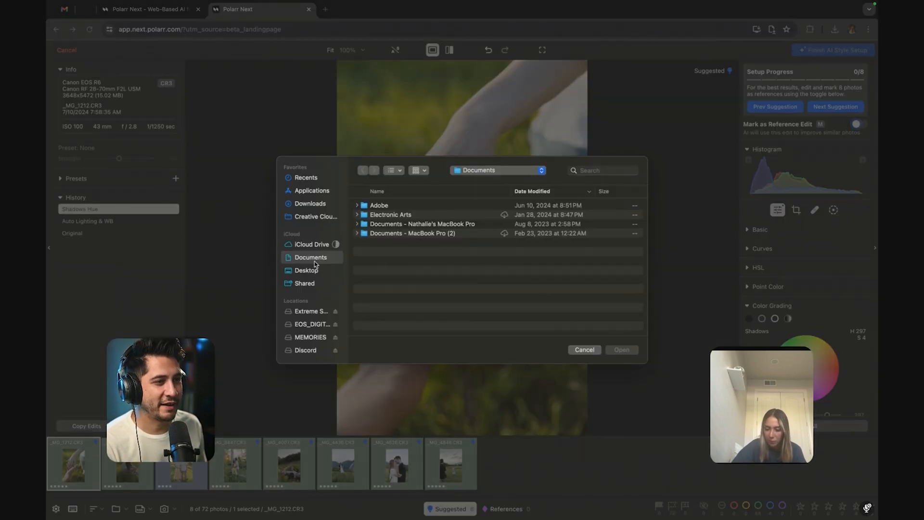
left_click(315, 270)
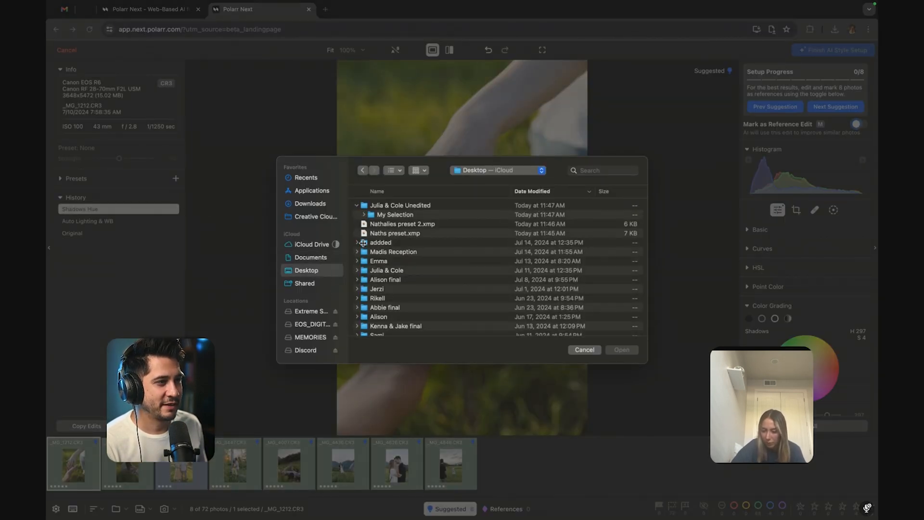
left_click(402, 234)
left_click(405, 224, "shift")
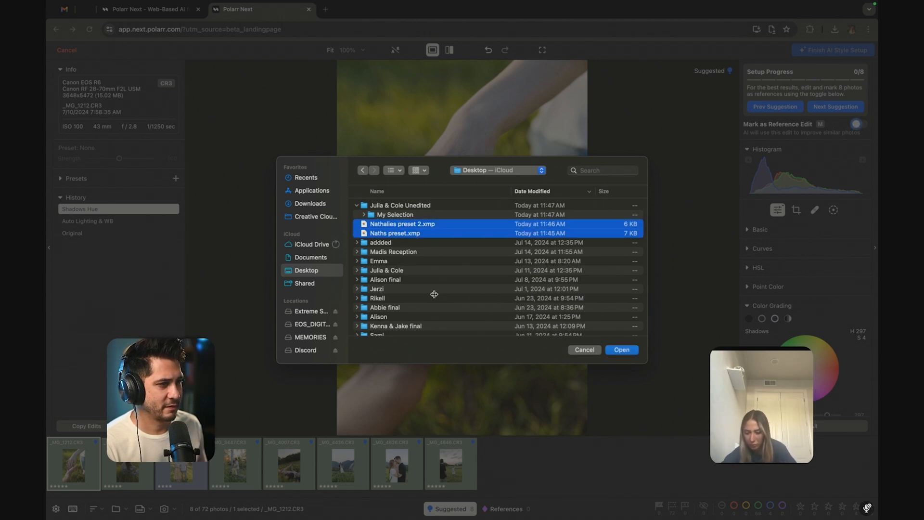
left_click(414, 223, "super")
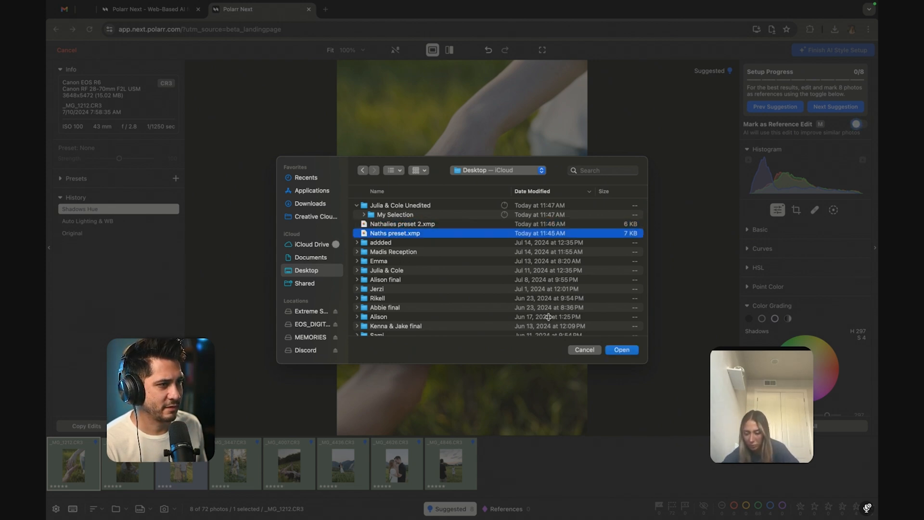
left_click(625, 350)
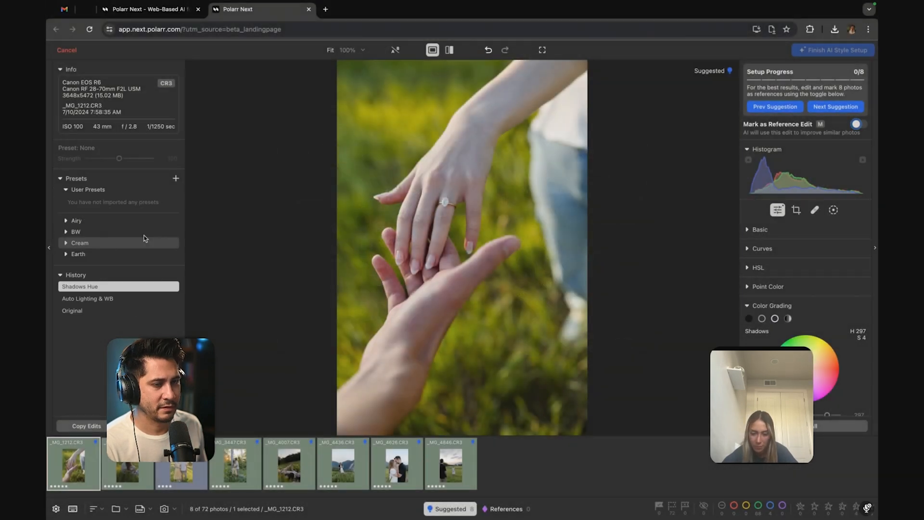
Import the second exported Lightroom preset, the 6 KB .xmp file on the Desktop, into the user presets
left_click(176, 178)
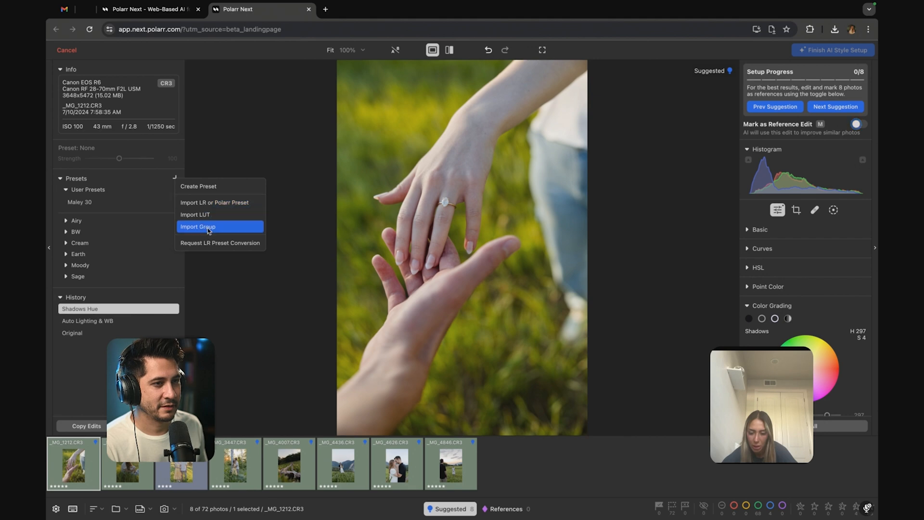
left_click(208, 200)
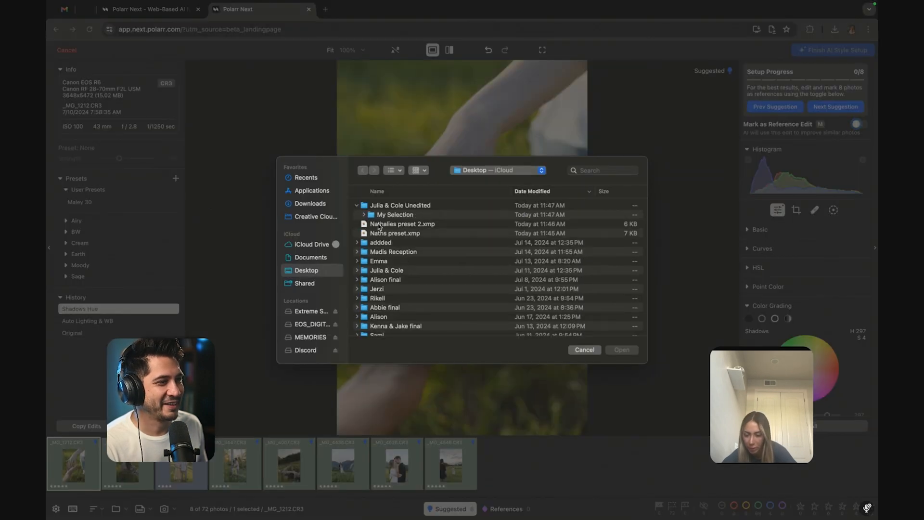
left_click(387, 224)
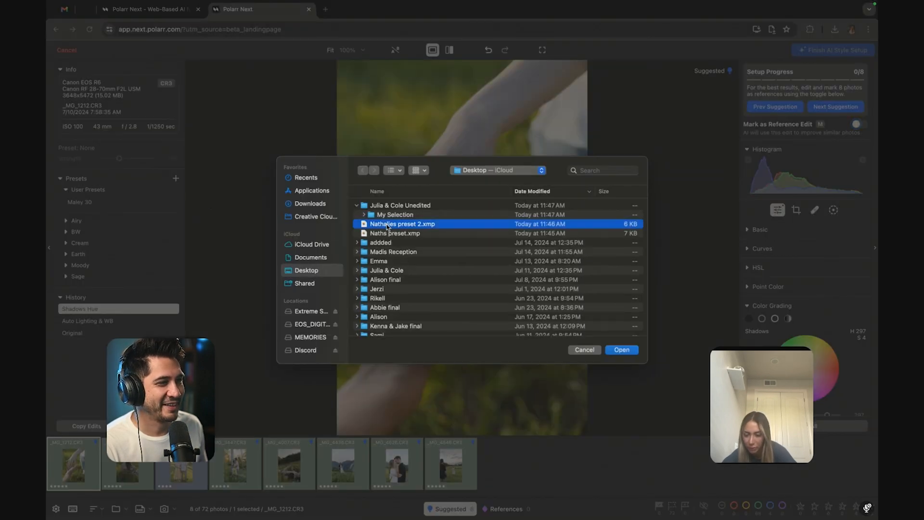
left_click(622, 350)
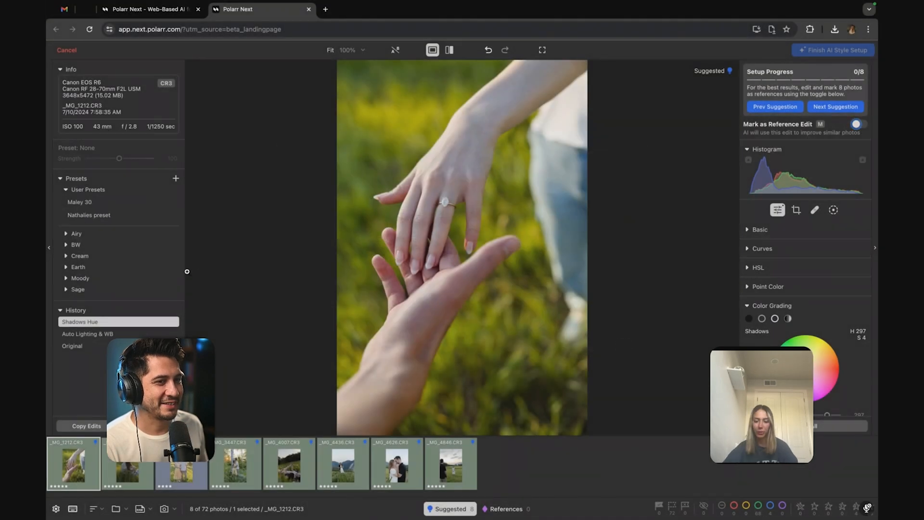
Try the imported user preset named after the photographer on _MG_1212.CR3, acknowledging the lighting and suggested-photo notices
left_click(119, 213)
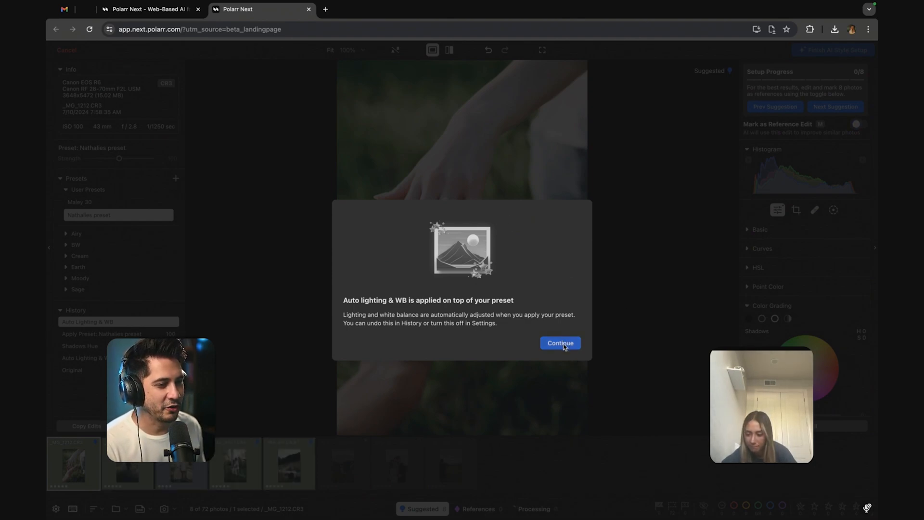
left_click(563, 343)
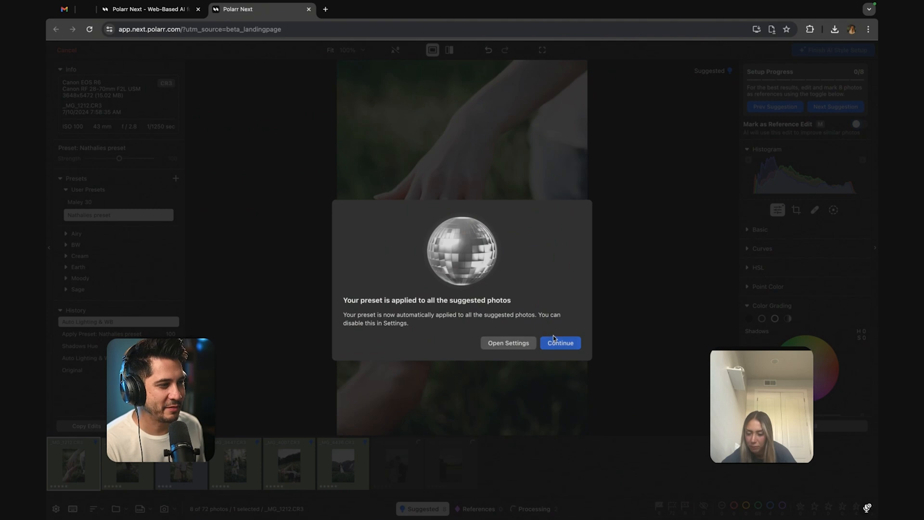
left_click(554, 337)
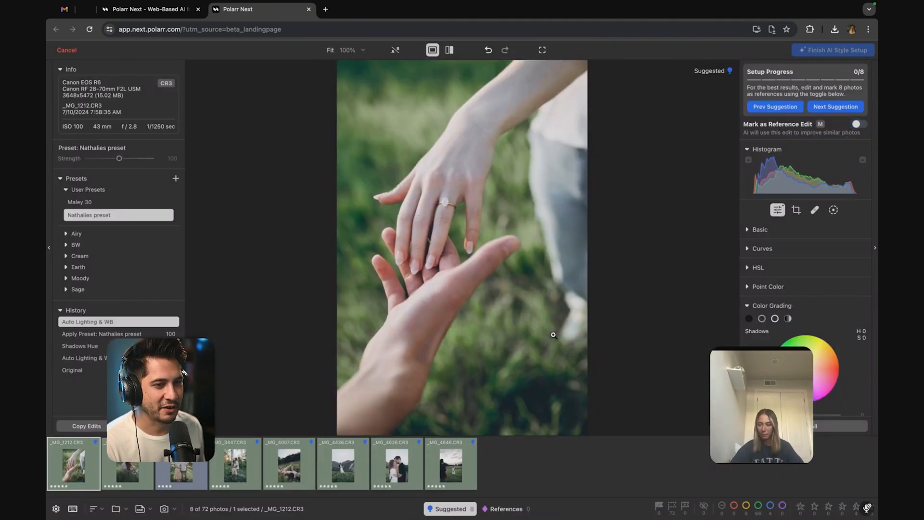
Apply the Maley 30 preset to the hands photo and set its exposure to 0.8
left_click(134, 204)
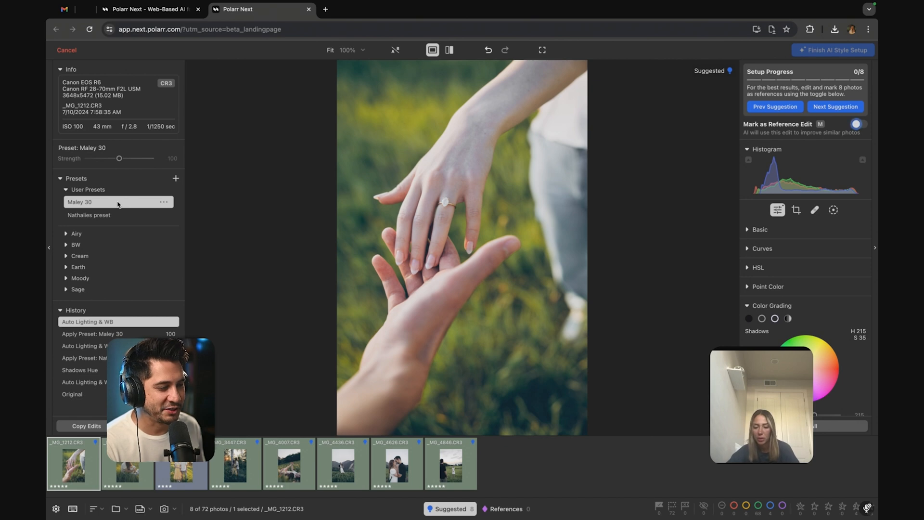
left_click(758, 230)
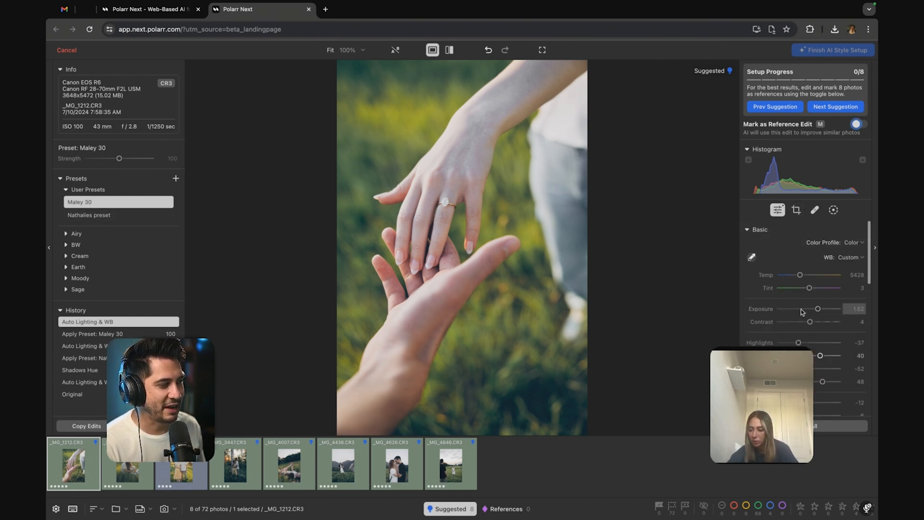
left_click_drag(818, 311, 814, 313)
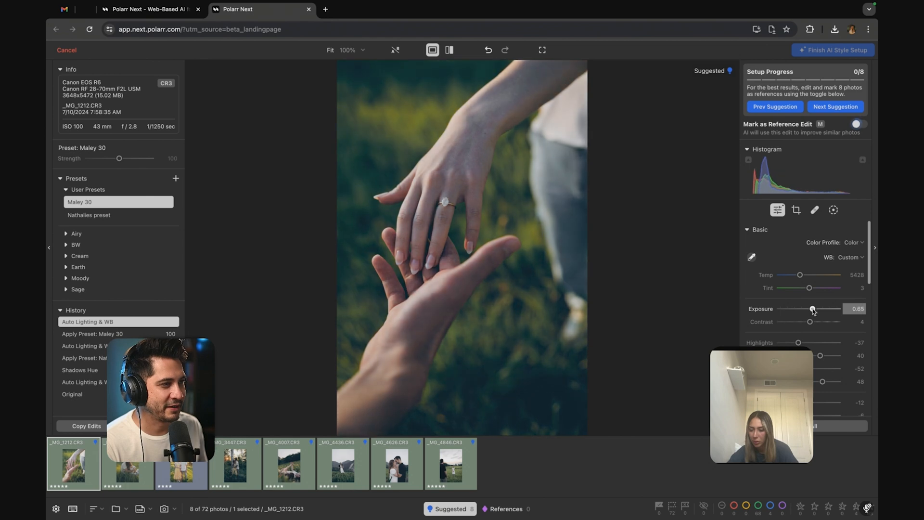
scroll(813, 313, "down", 1)
key("m")
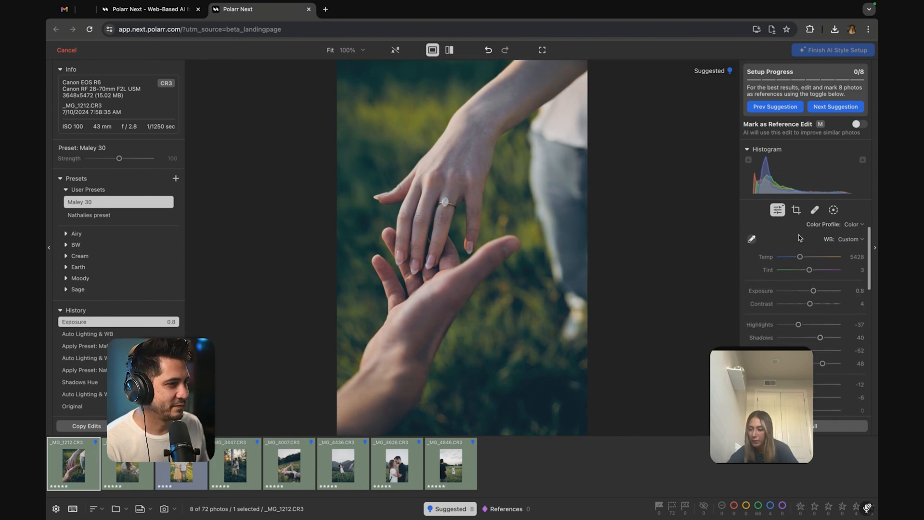
Set the temperature to 6043 and fine-tune exposure and contrast, with highlights at -27 and shadows at 53
left_click_drag(802, 258, 804, 259)
key("m")
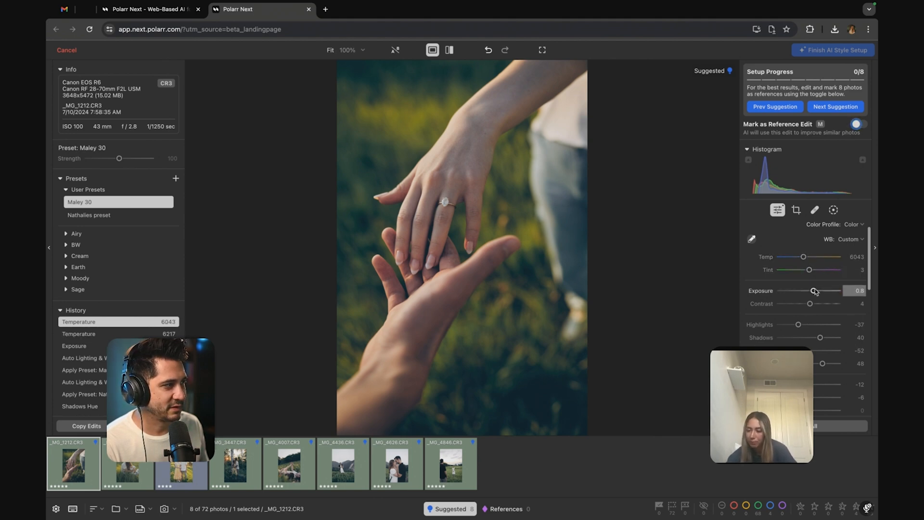
left_click_drag(815, 290, 809, 304)
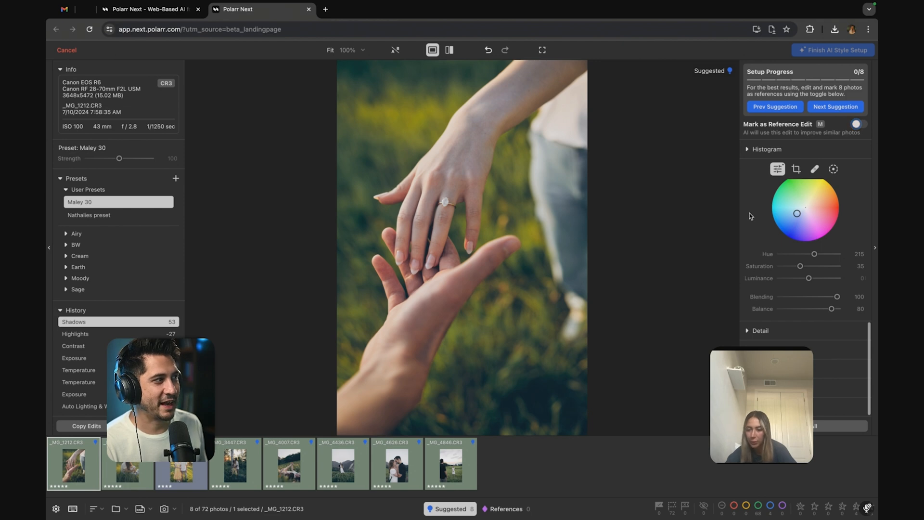
Create a new brush mask, set the brush size to 6 and paint over the stone of the engagement ring
left_click(448, 203)
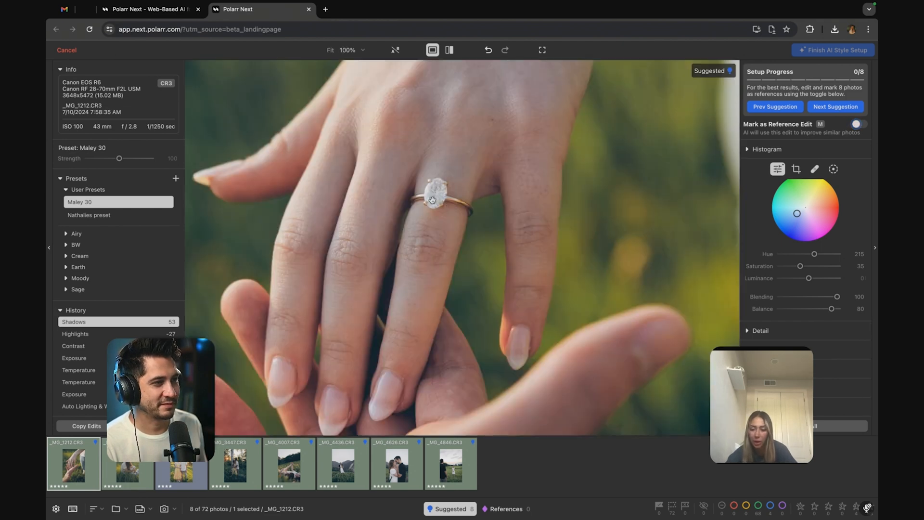
scroll(444, 216, "up", 3)
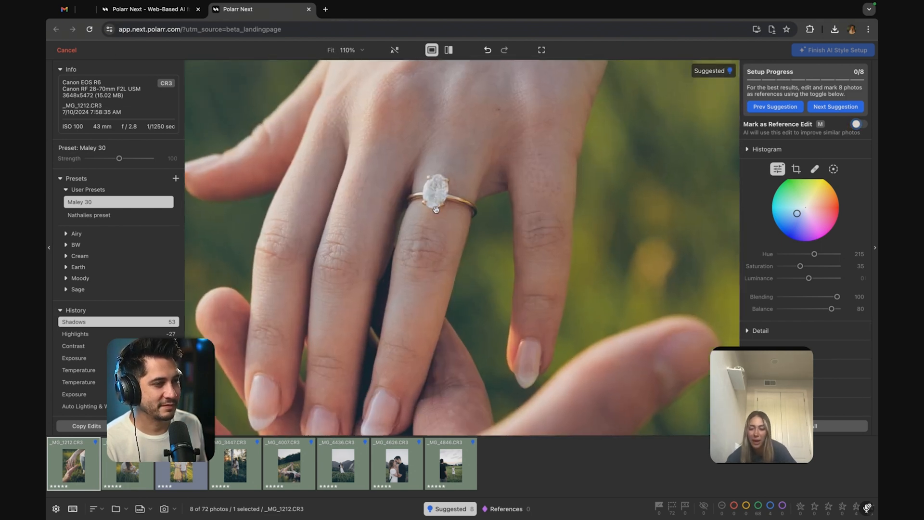
scroll(436, 209, "down", 5)
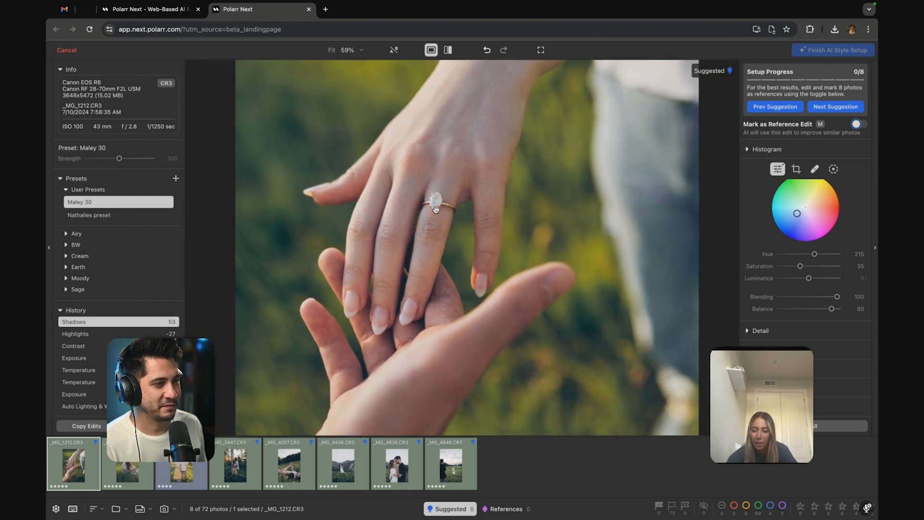
scroll(449, 235, "up", 1)
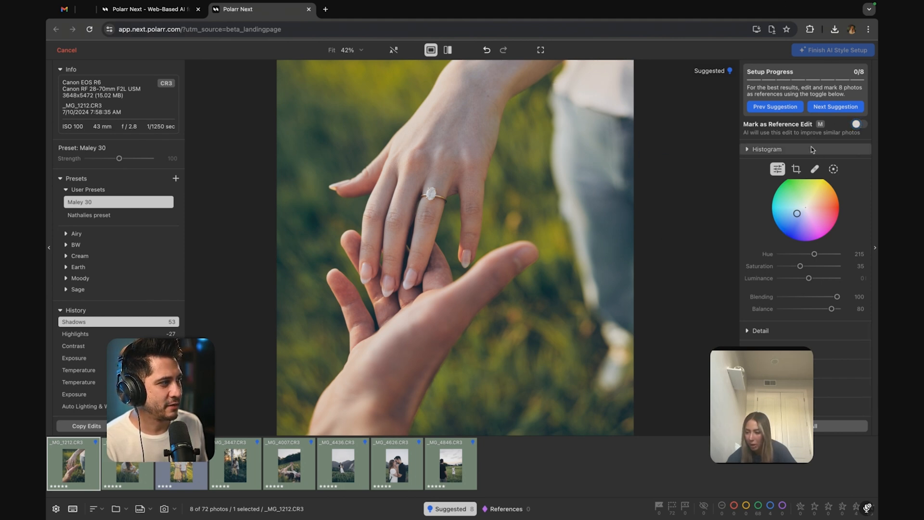
left_click(833, 168)
scroll(408, 213, "up", 5)
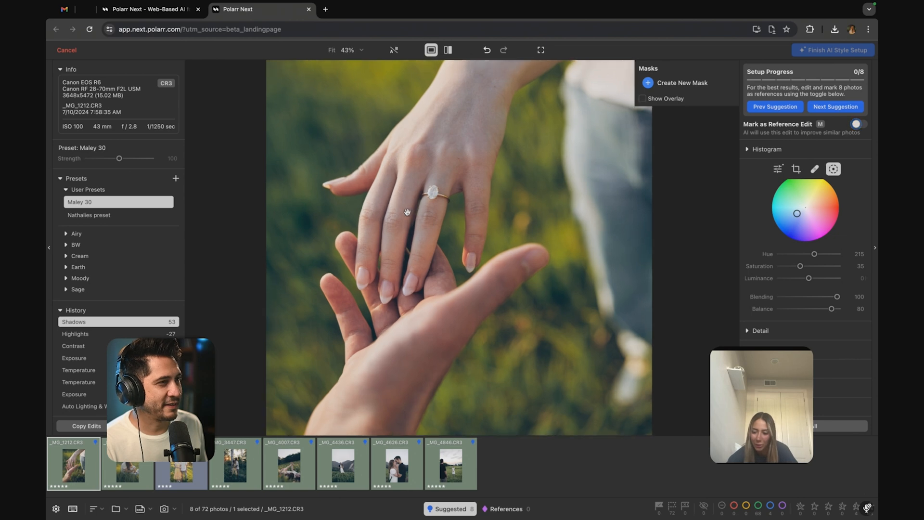
left_click(668, 85)
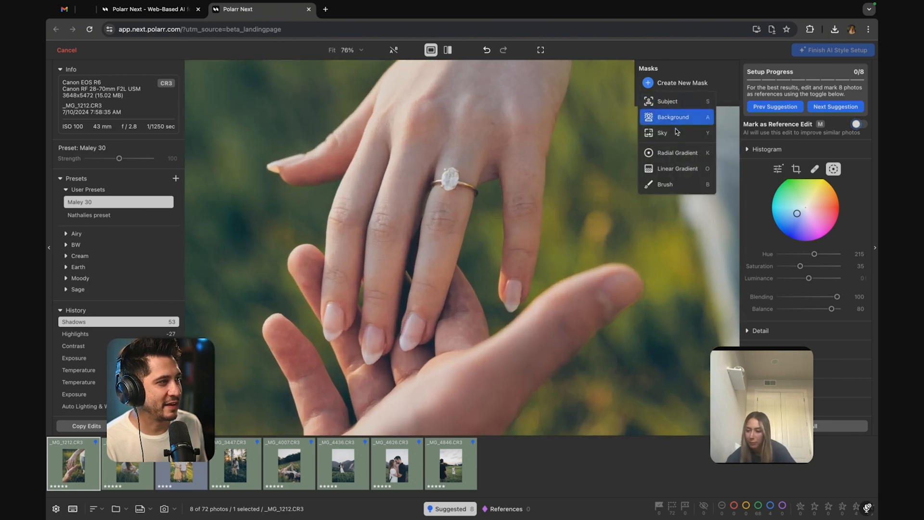
left_click(660, 186)
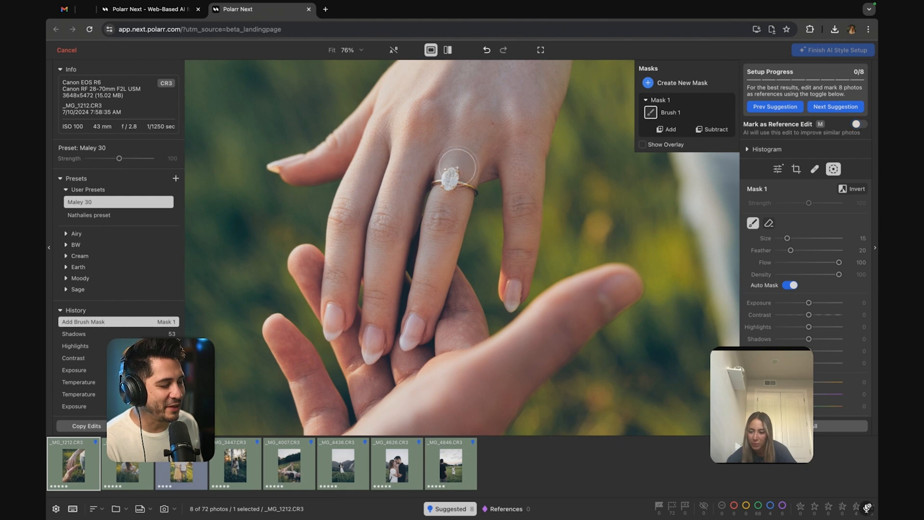
left_click_drag(788, 239, 782, 238)
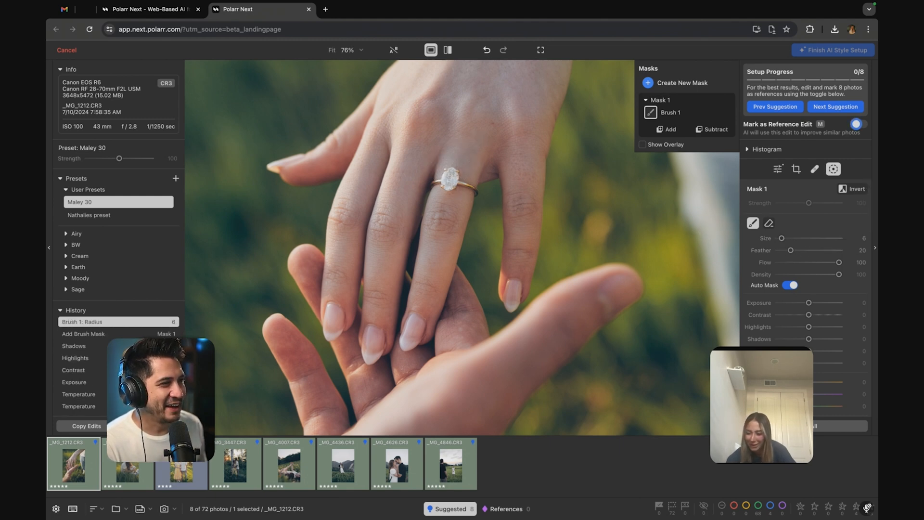
left_click_drag(448, 173, 452, 184)
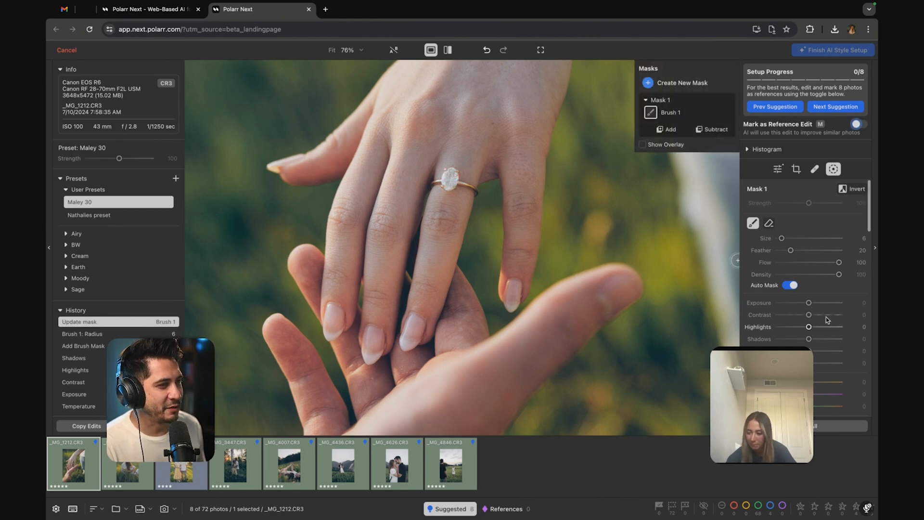
Adjust Mask 1 on the ring, setting its exposure to -0.2 and clarity to 9
left_click(817, 303)
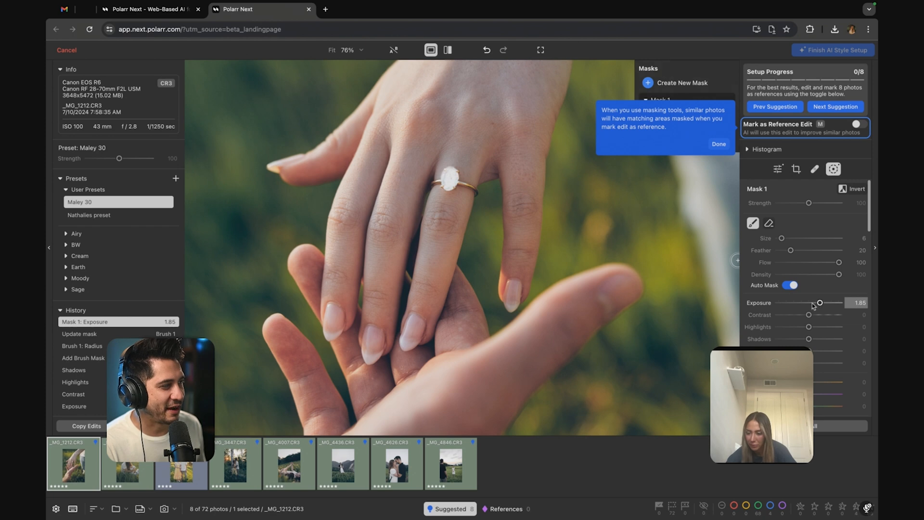
double_click(809, 302)
left_click_drag(809, 304, 815, 299)
scroll(808, 307, "down", 4)
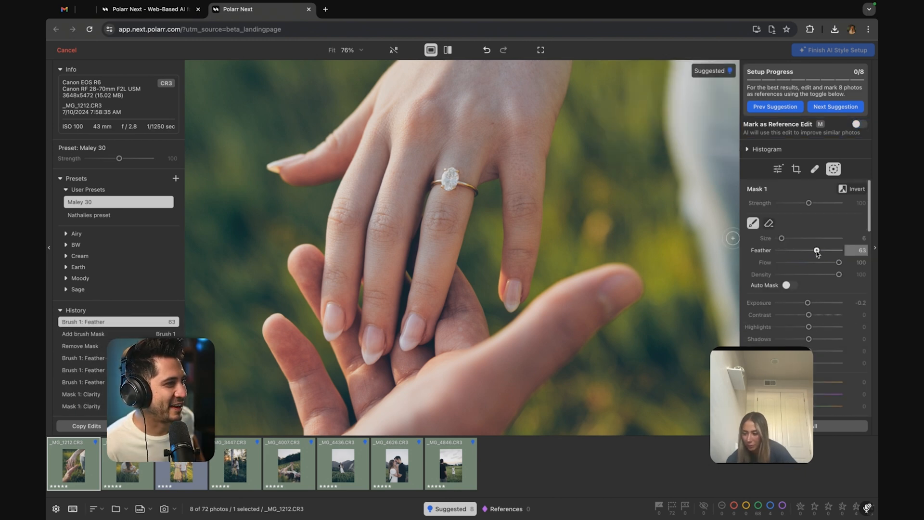
Set the brush feather to 67, repaint the ring's stone and check the painted area with the mask overlay
left_click_drag(817, 251, 819, 251)
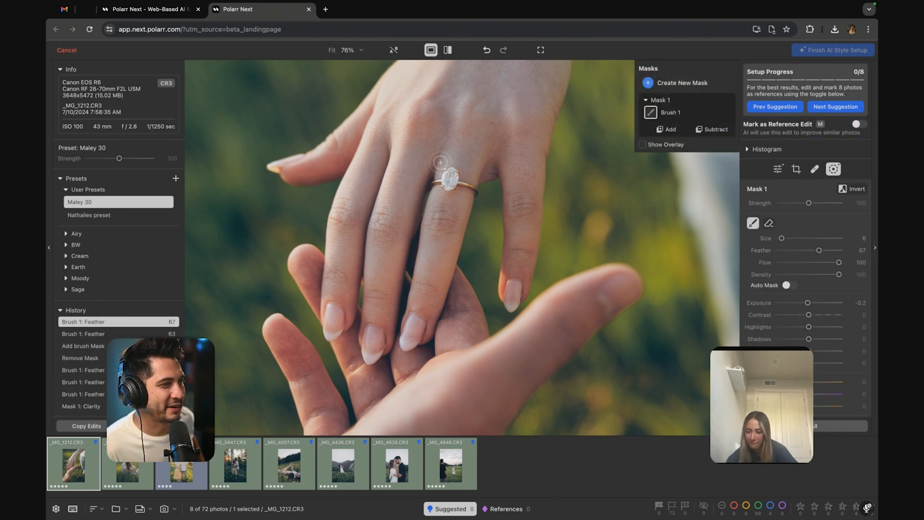
left_click_drag(448, 179, 450, 183)
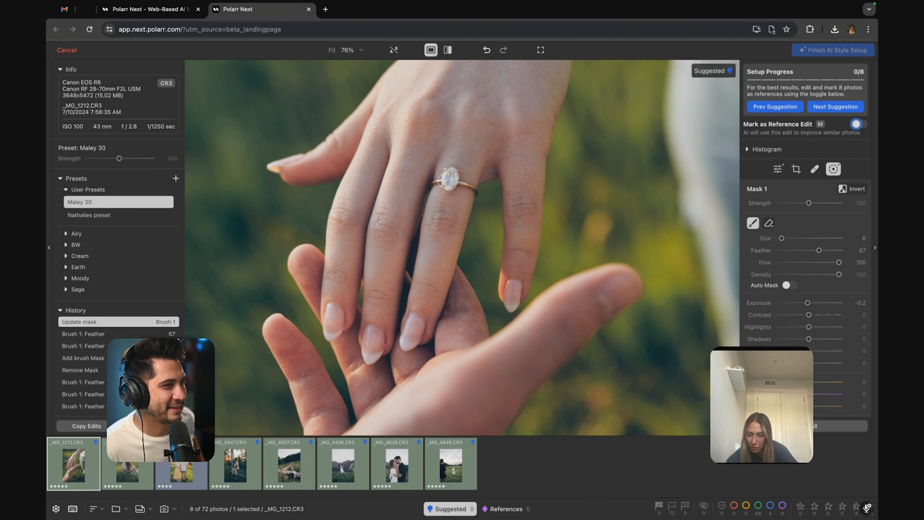
left_click_drag(448, 187, 449, 186)
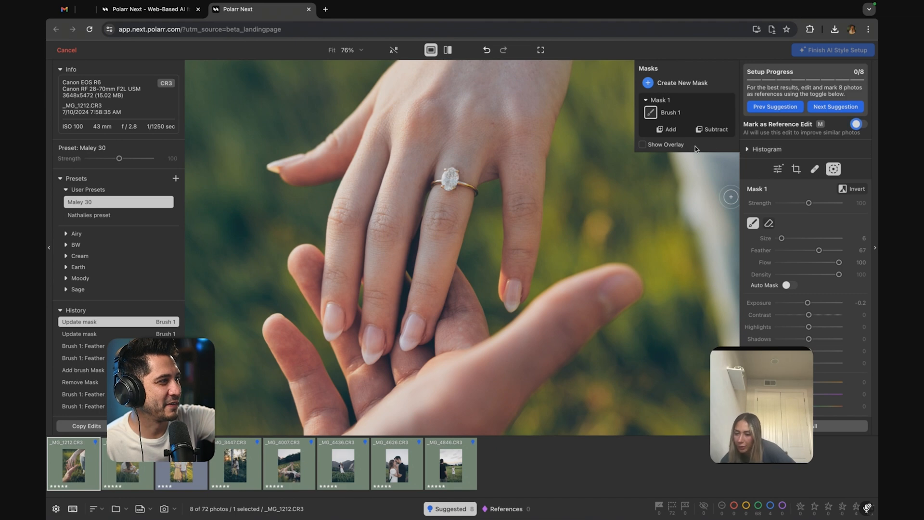
left_click(643, 145)
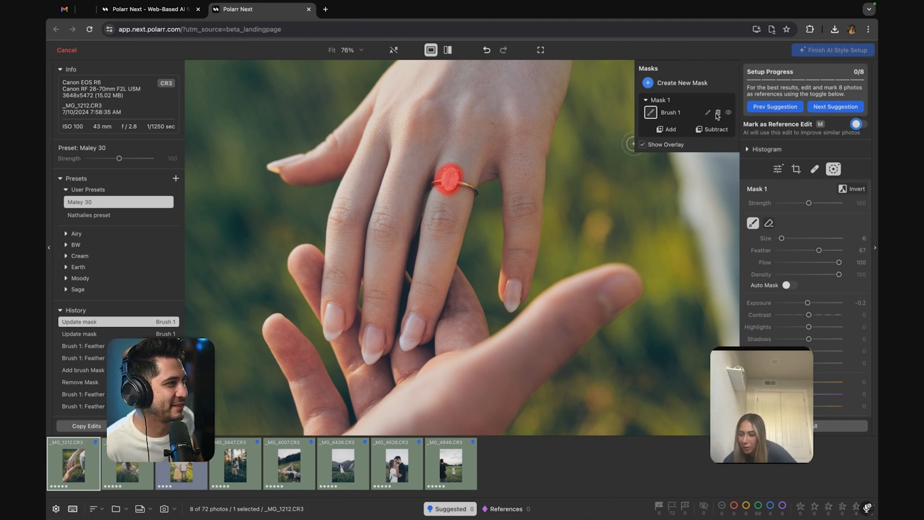
Delete Brush 1 from Mask 1 and add a new brush to the same mask
left_click(718, 114)
left_click(668, 114)
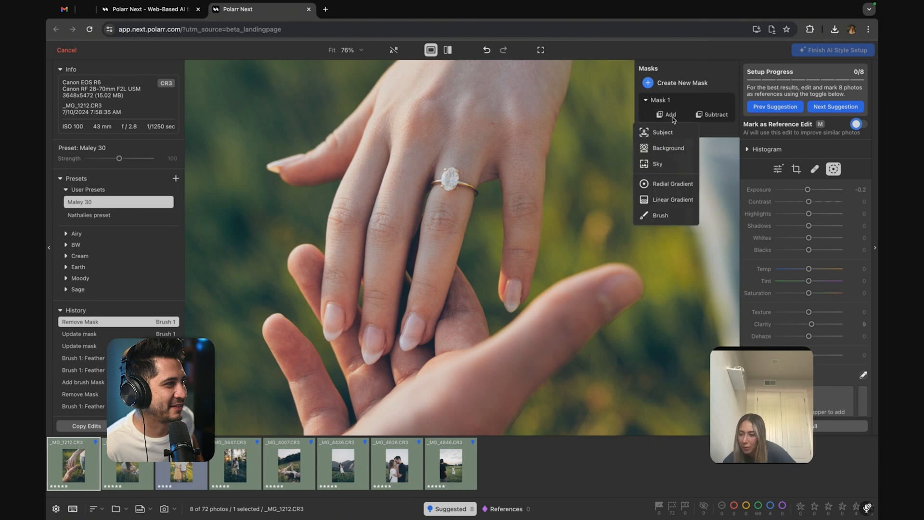
left_click(664, 213)
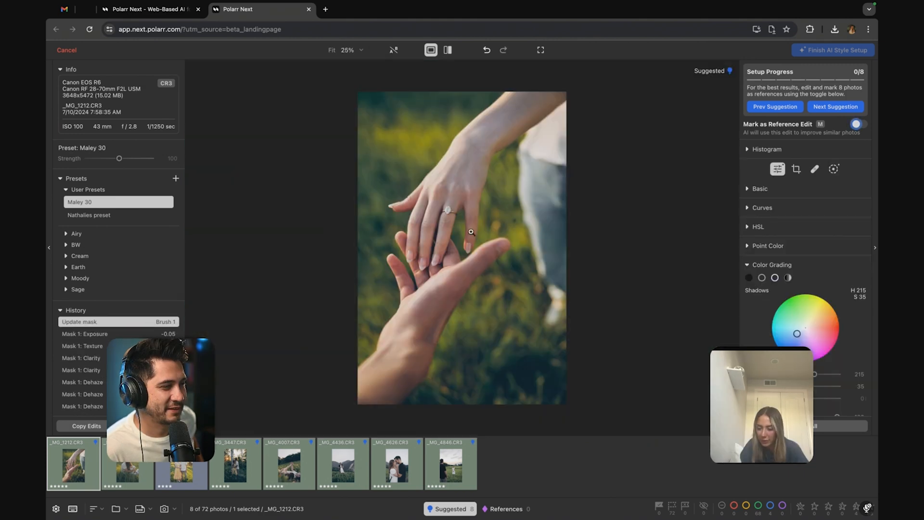
Open the suggested photo _MG_2283.CR3 of the couple sitting in the grass and set its exposure to 0.8
scroll(442, 237, "down", 3)
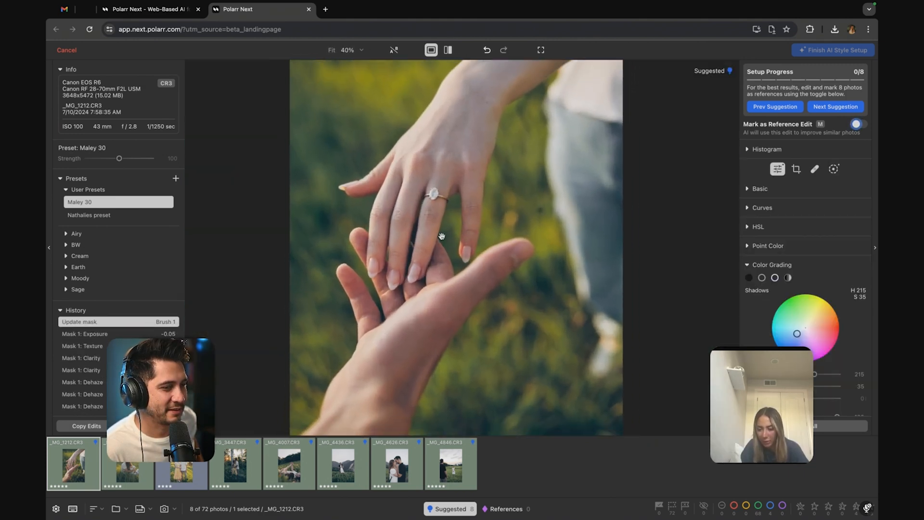
left_click(132, 463)
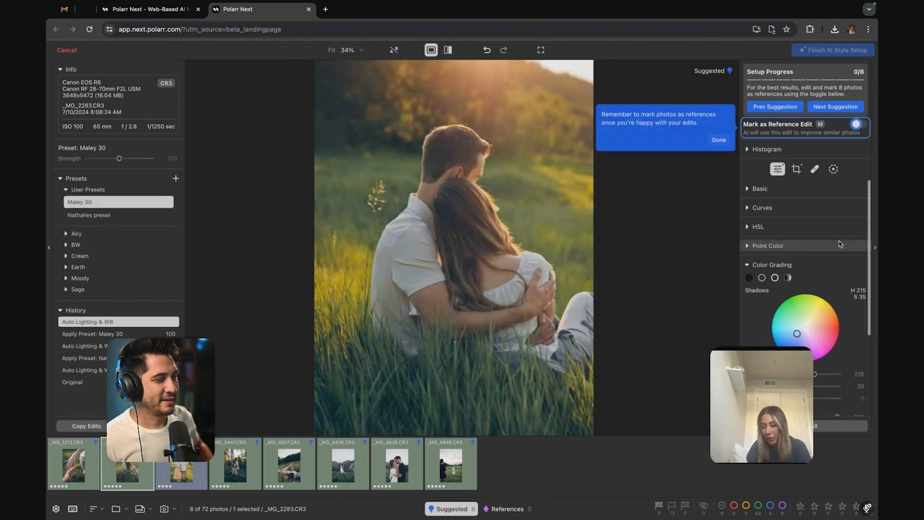
left_click(766, 190)
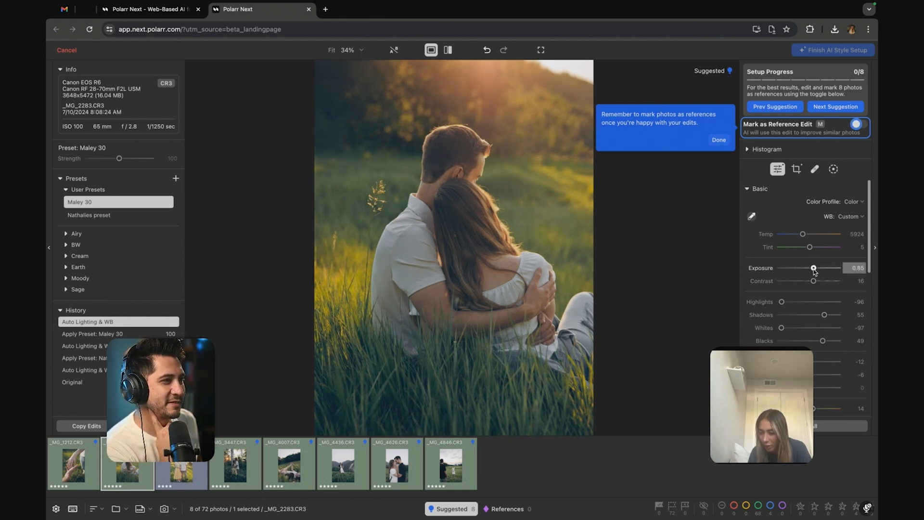
left_click_drag(814, 270, 813, 270)
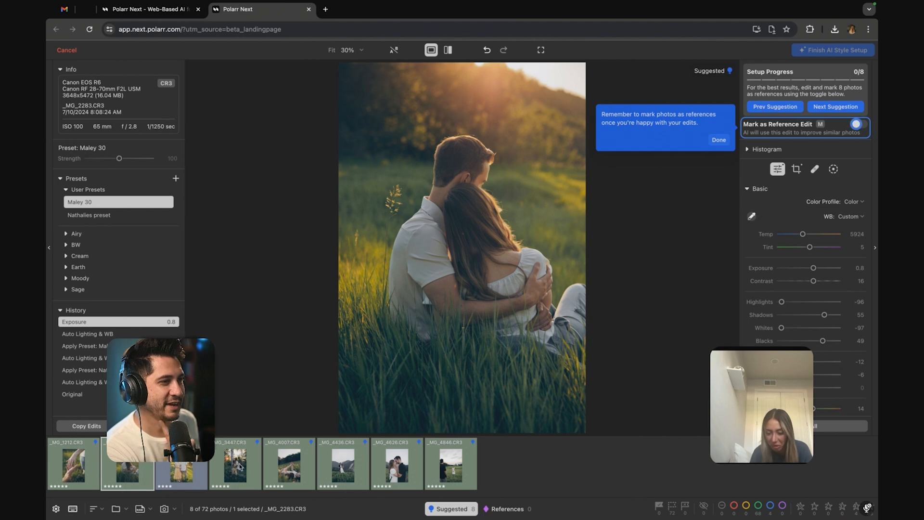
Open the suggested photo _MG_2709.CR3 of the standing couple and lower its exposure to 0.1
left_click(197, 466)
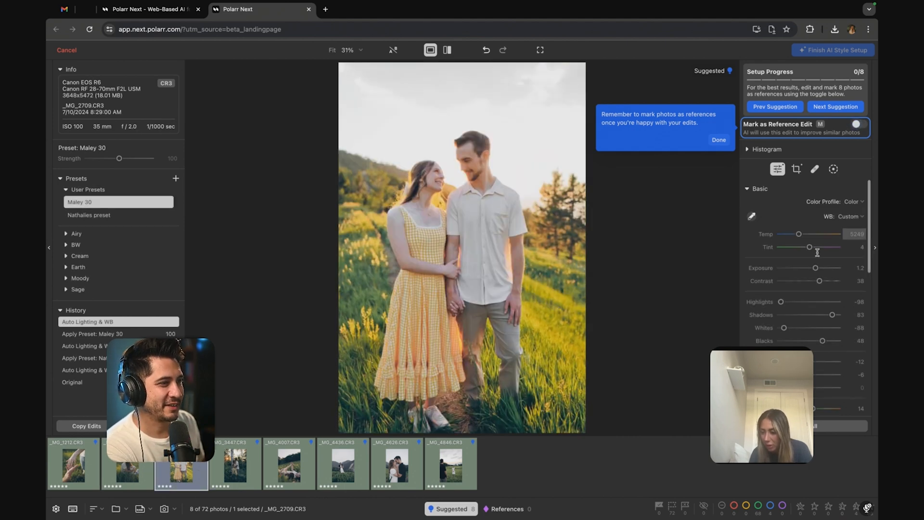
left_click(806, 268)
left_click(810, 269)
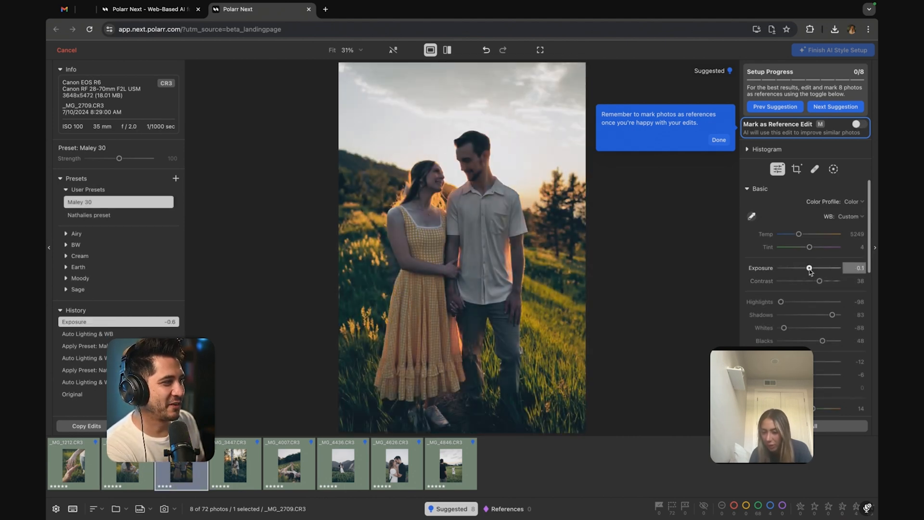
Try Nathalies preset on _MG_2709.CR3, reapply Maley 30, and set temperature to 5652, tint to 2, exposure to 0.25 and contrast to 9
left_click(115, 215)
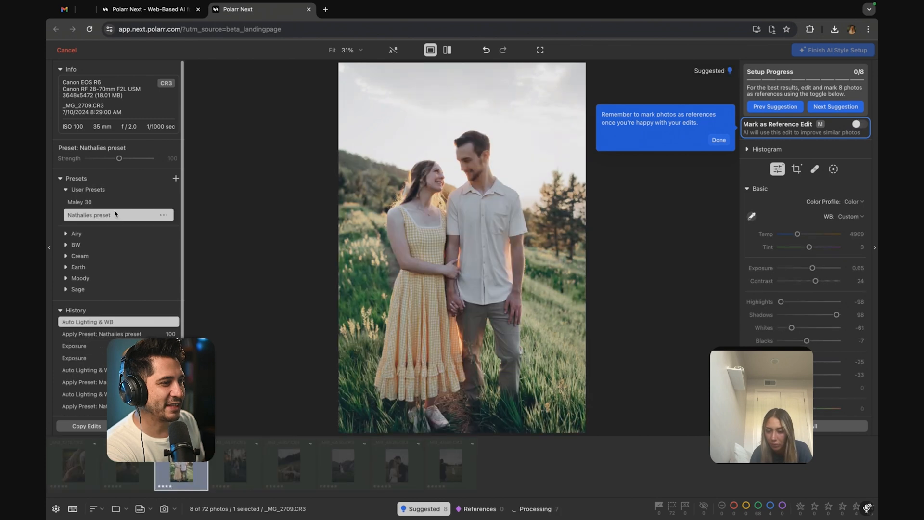
left_click(115, 202)
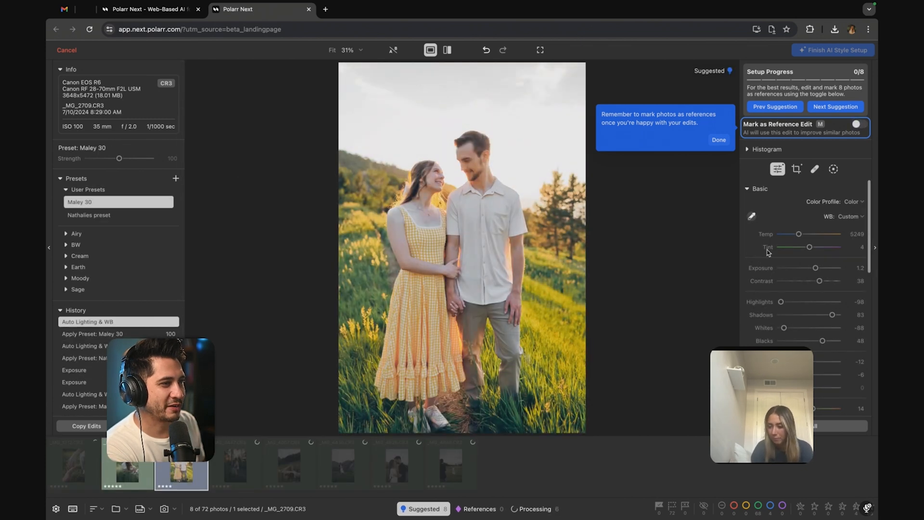
left_click_drag(816, 269, 810, 268)
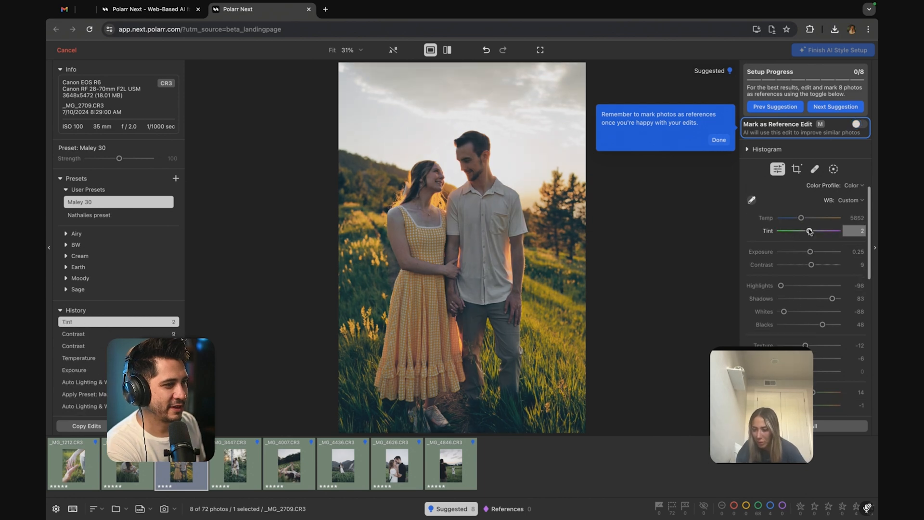
scroll(816, 263, "up", 1)
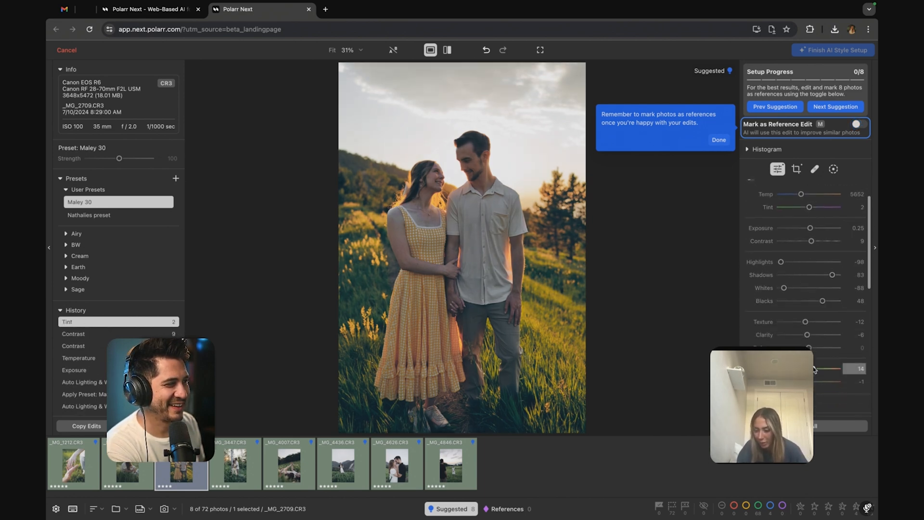
scroll(814, 371, "down", 3)
scroll(814, 375, "down", 1)
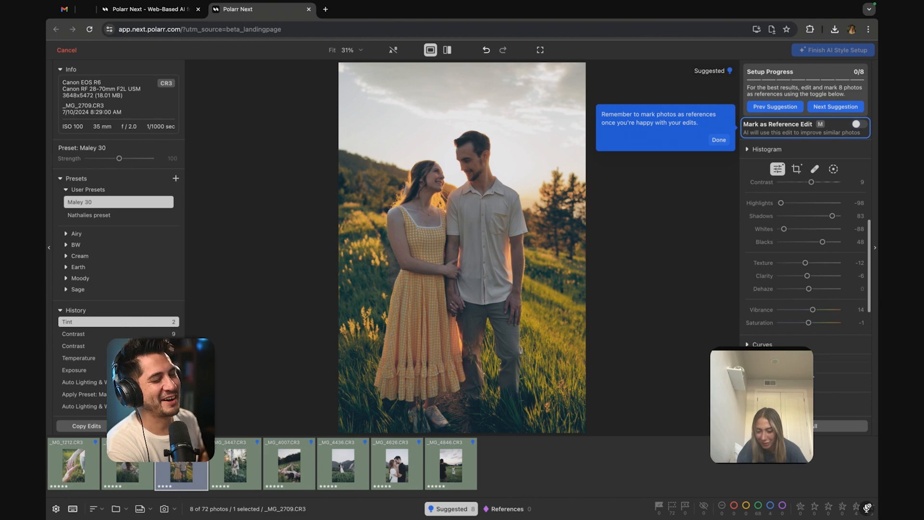
scroll(817, 327, "up", 2)
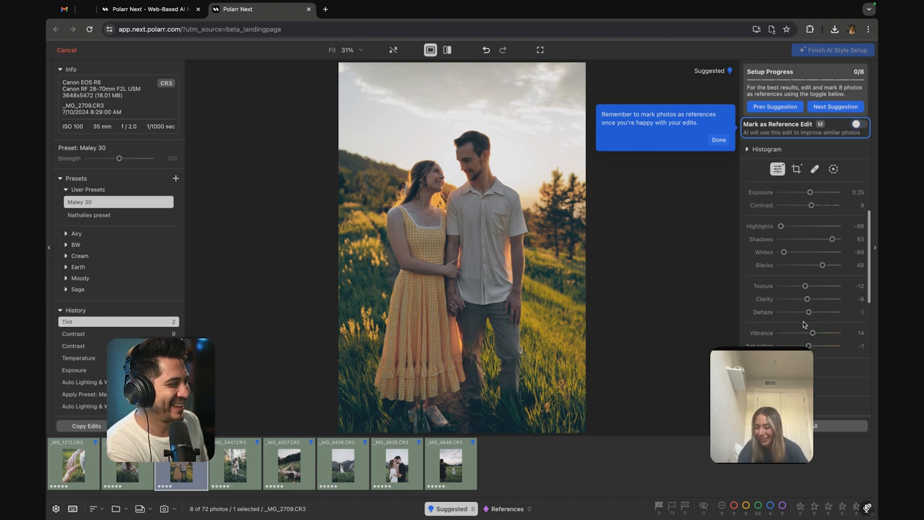
scroll(809, 326, "down", 2)
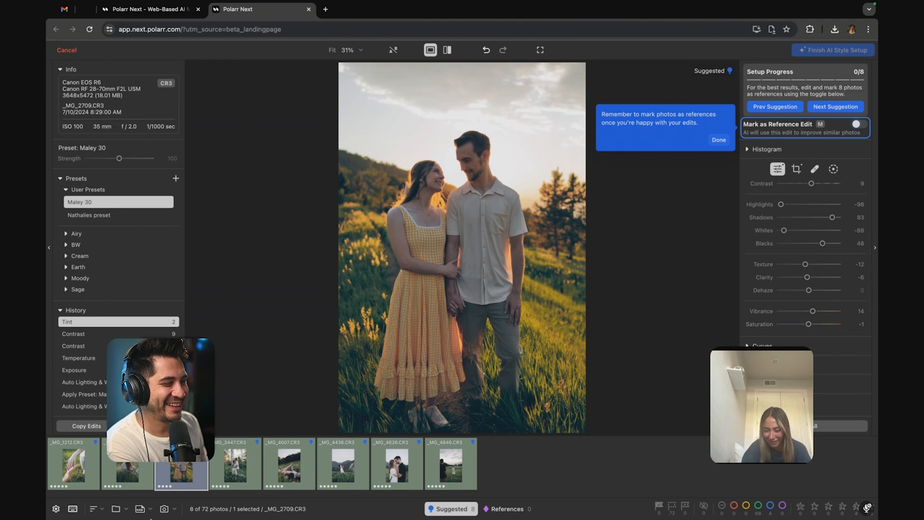
Open the suggested photo _MG_3447.CR3 of the couple by the birch tree and set its exposure to 0.75 and temperature to 7939
left_click(242, 470)
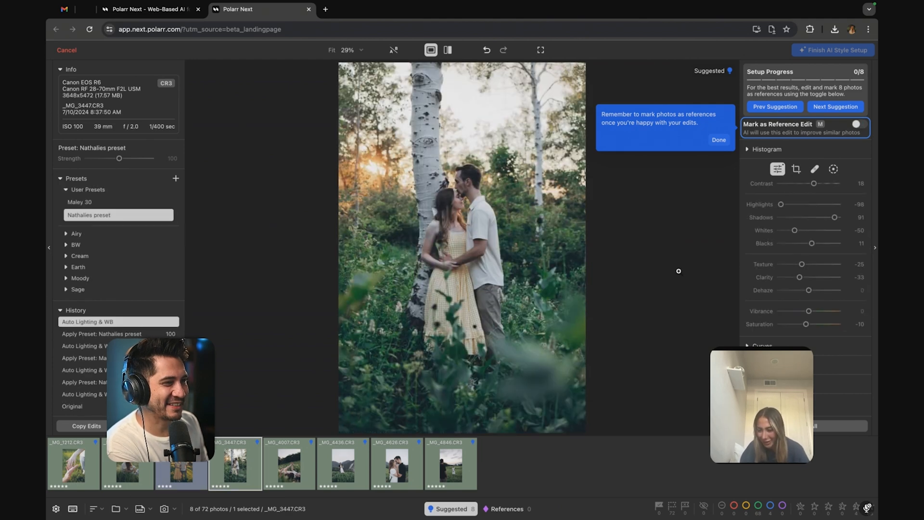
scroll(835, 217, "up", 5)
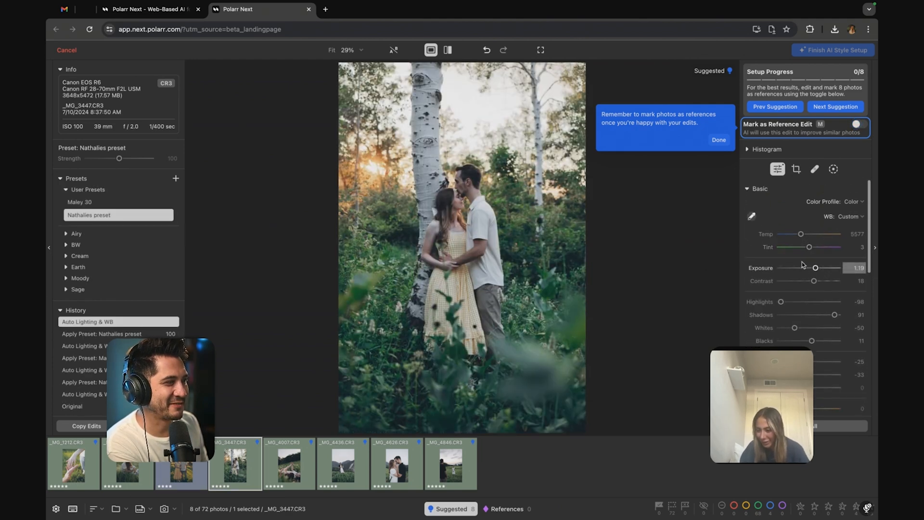
left_click(804, 235)
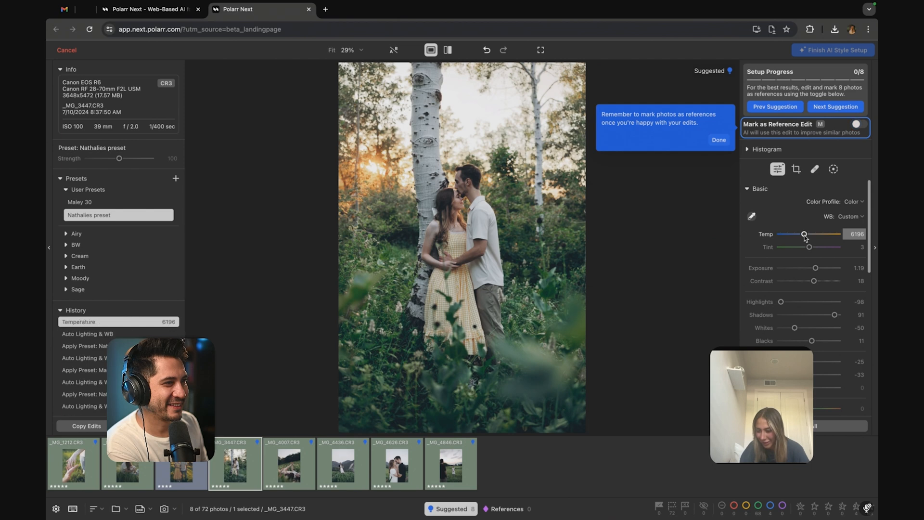
left_click_drag(815, 267, 814, 270)
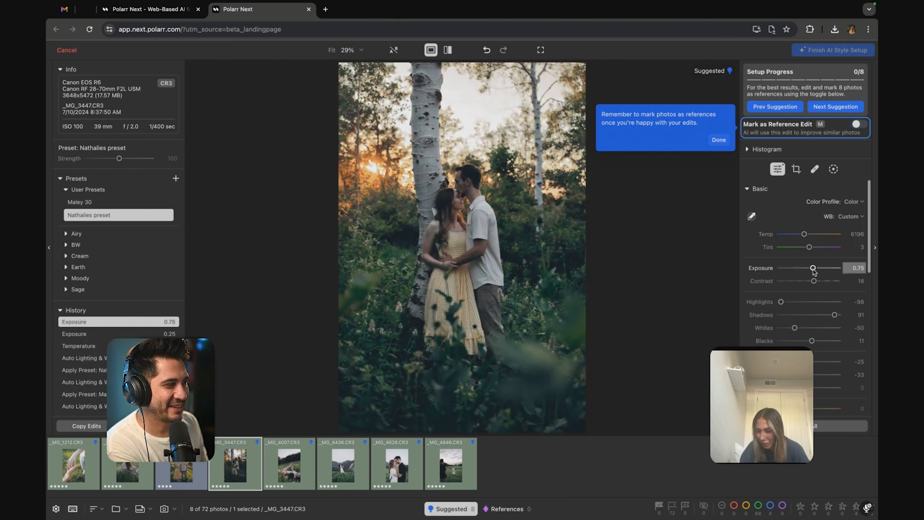
left_click_drag(805, 235, 812, 235)
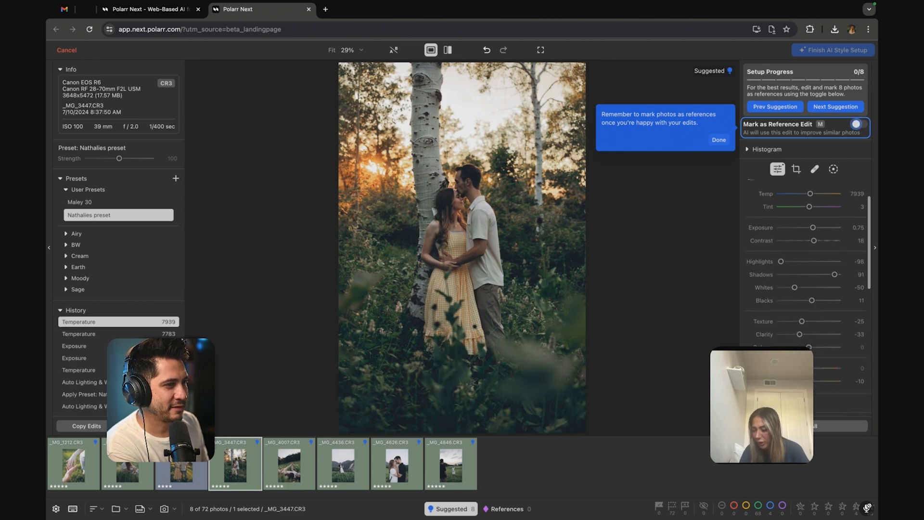
Adjust the greens of the birch tree photo in HSL, with hue -15 and saturation 16
scroll(801, 330, "down", 3)
left_click(766, 331)
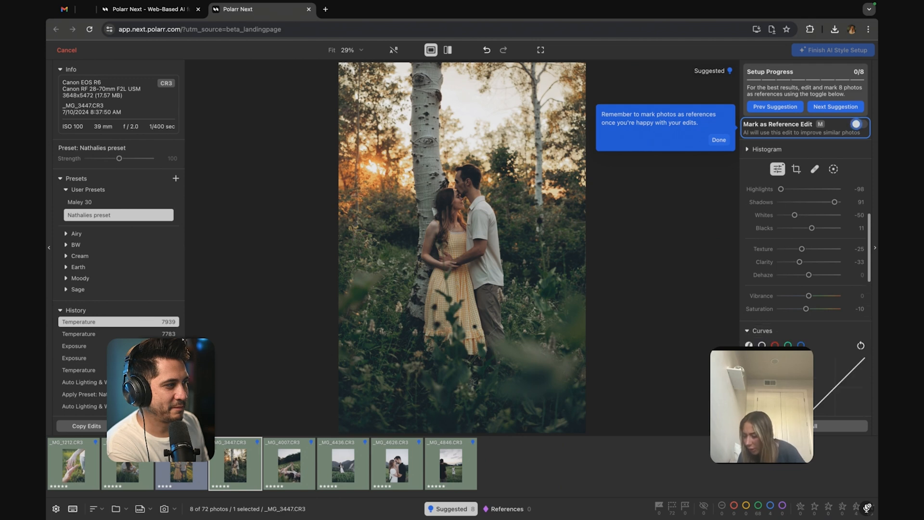
scroll(767, 332, "down", 6)
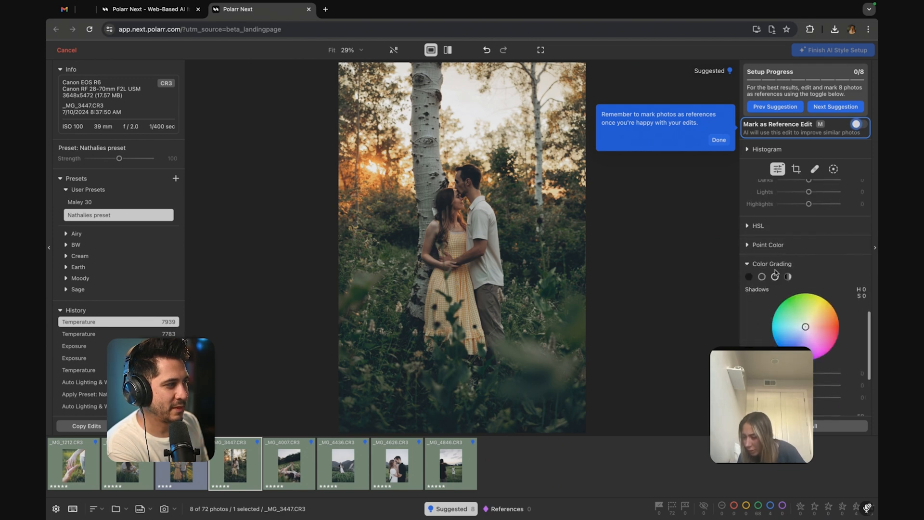
scroll(768, 331, "down", 3)
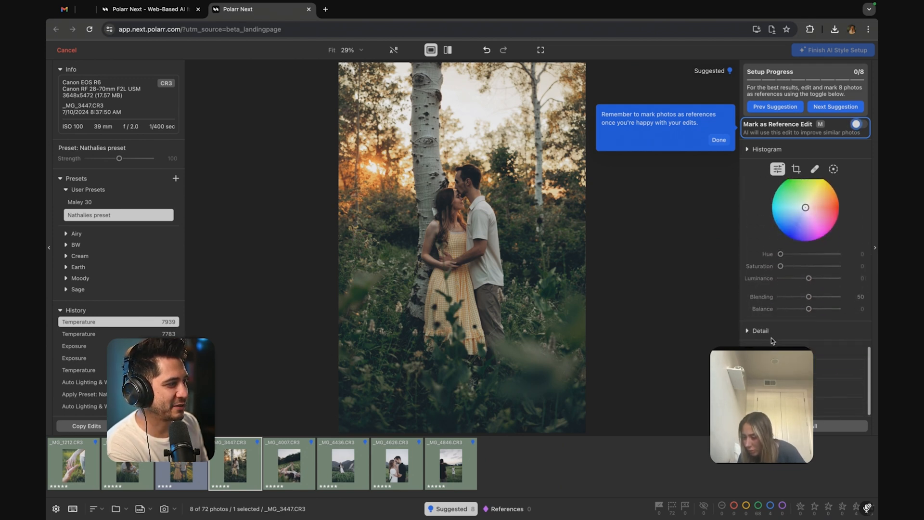
scroll(771, 327, "up", 5)
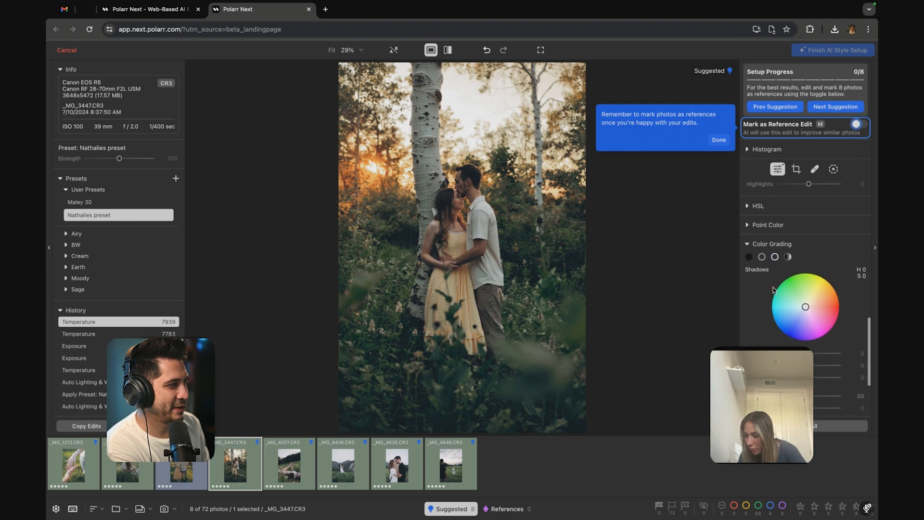
left_click(770, 251)
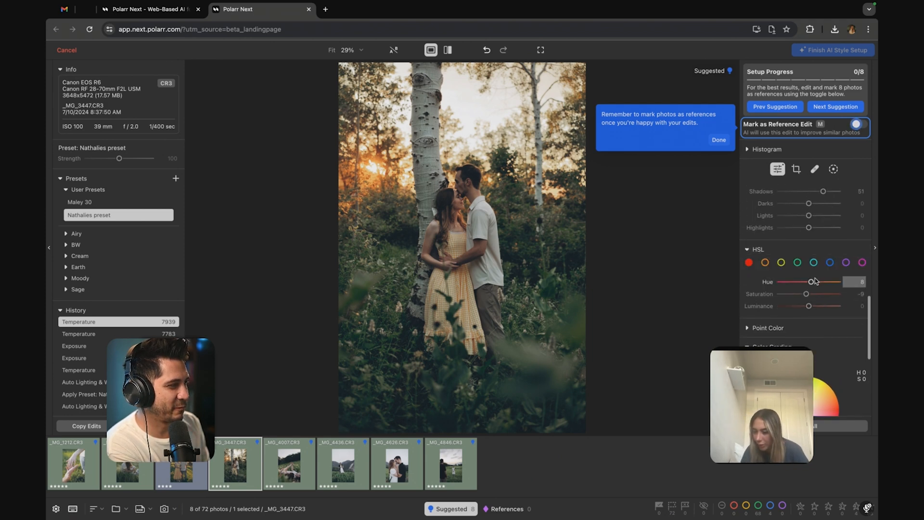
left_click(798, 263)
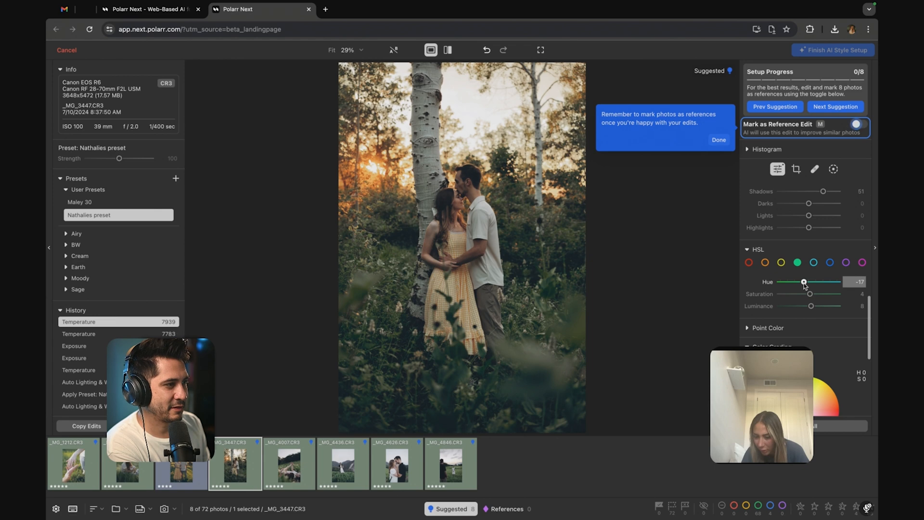
left_click_drag(801, 284, 814, 295)
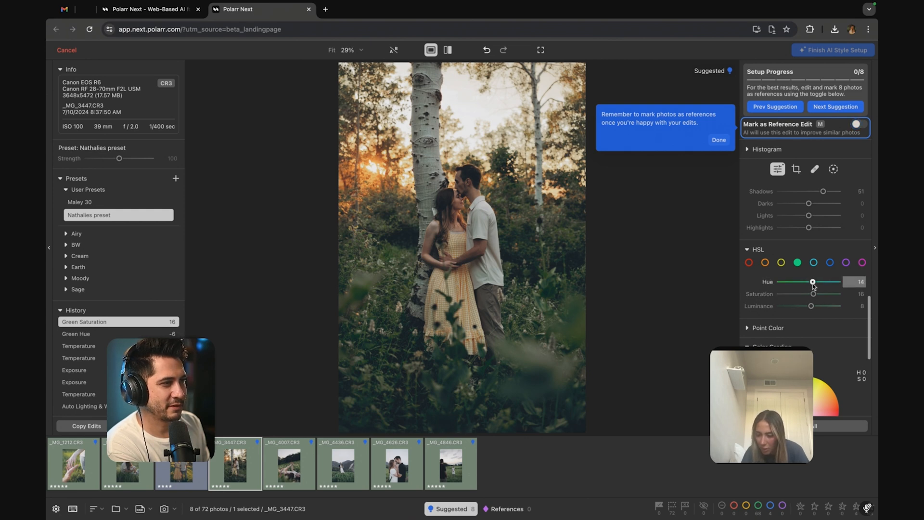
left_click_drag(809, 285, 805, 286)
Open the suggested photo _MG_4007.CR3 of the couple lying in the grass and set its exposure to 0.25
scroll(805, 286, "up", 10)
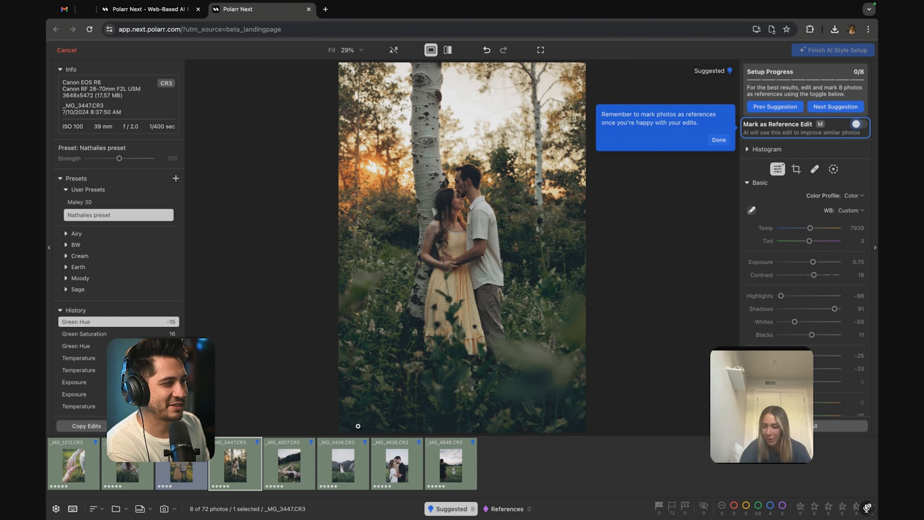
left_click(267, 468)
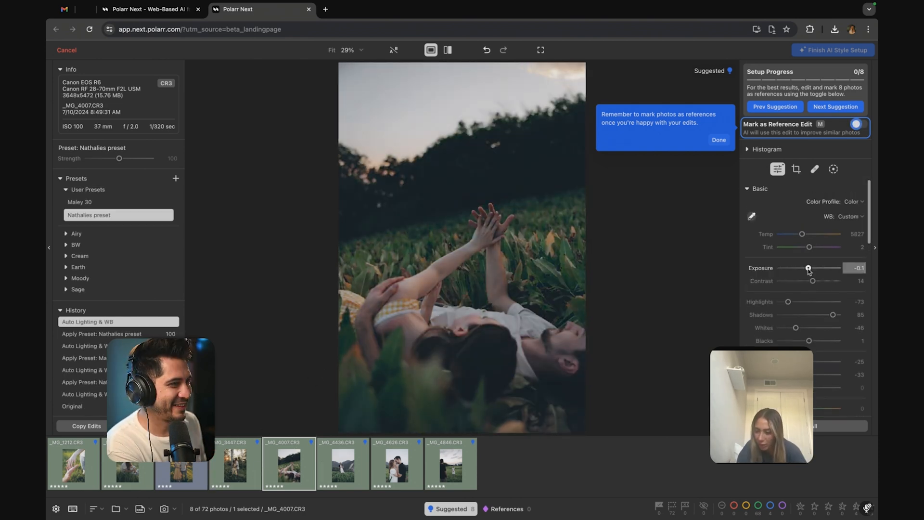
left_click_drag(809, 269, 810, 269)
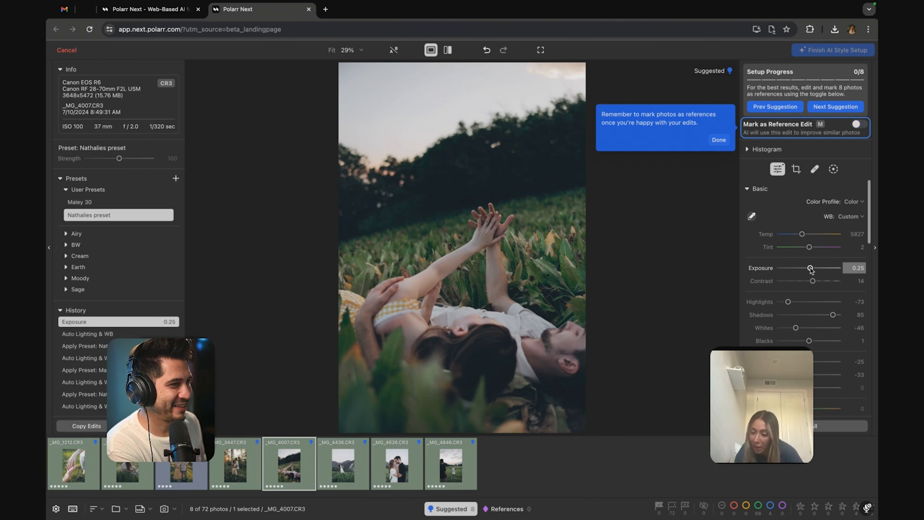
Start cropping the photo, straighten it to -3.16° and dismiss the reference edit reminder
left_click(800, 169)
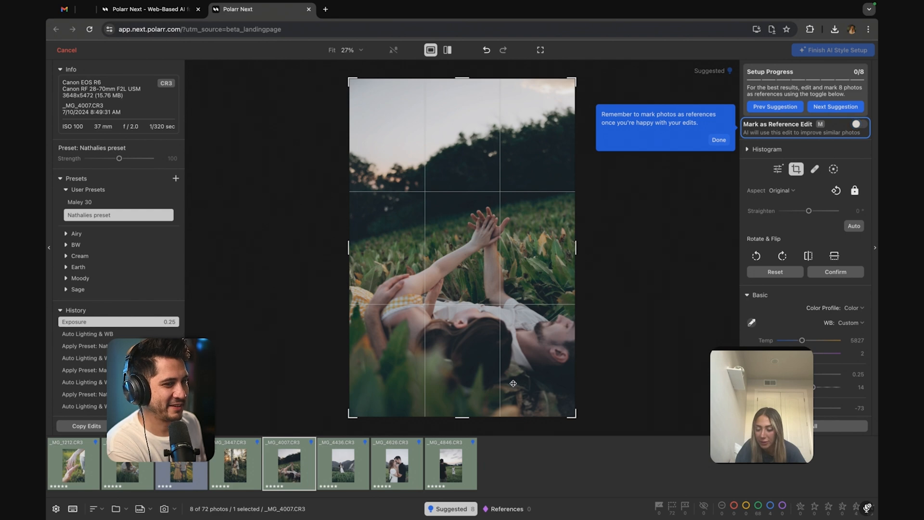
left_click_drag(464, 413, 492, 151)
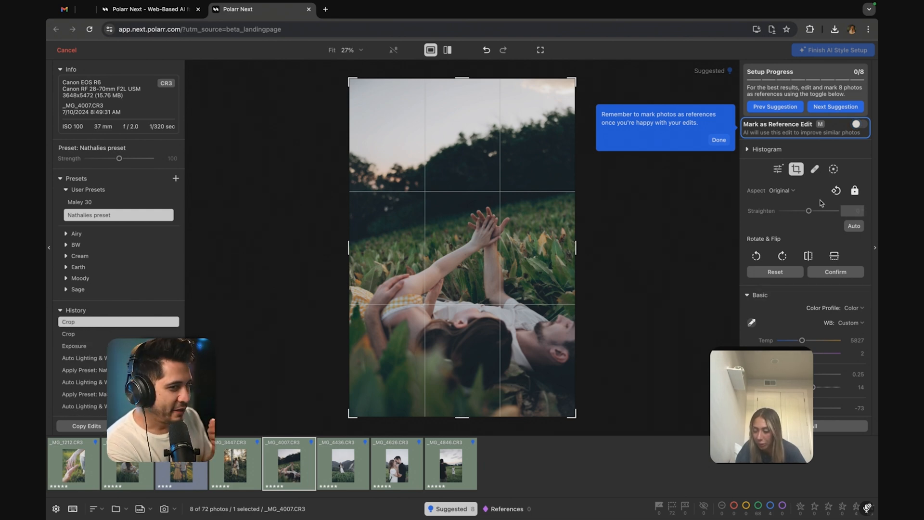
left_click_drag(807, 213, 808, 214)
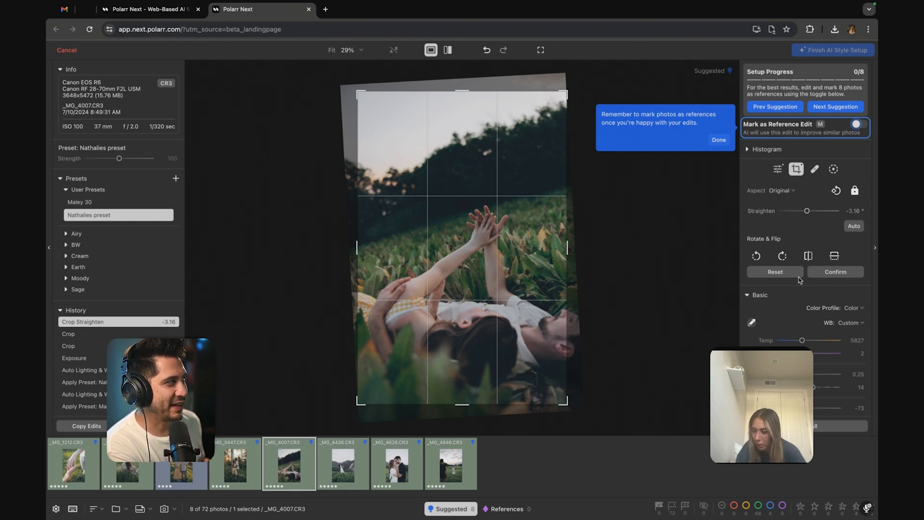
scroll(802, 314, "down", 3)
scroll(801, 315, "down", 10)
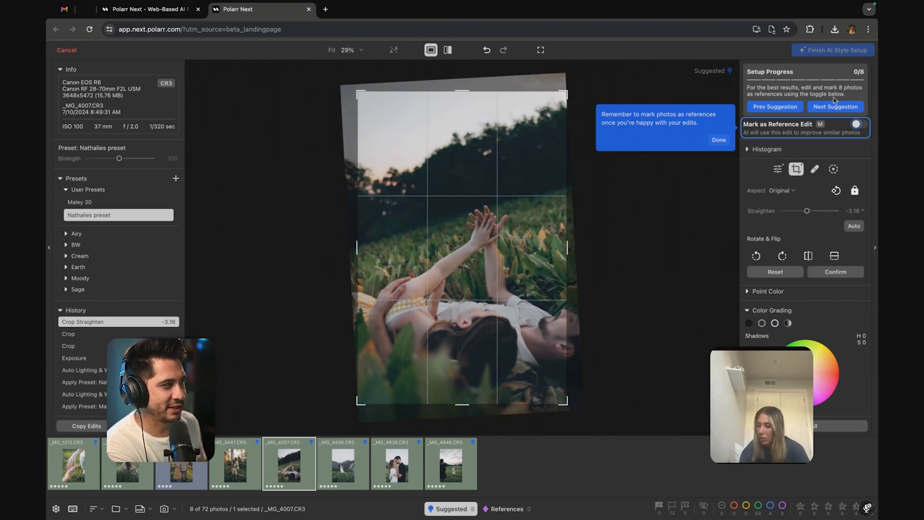
left_click(719, 140)
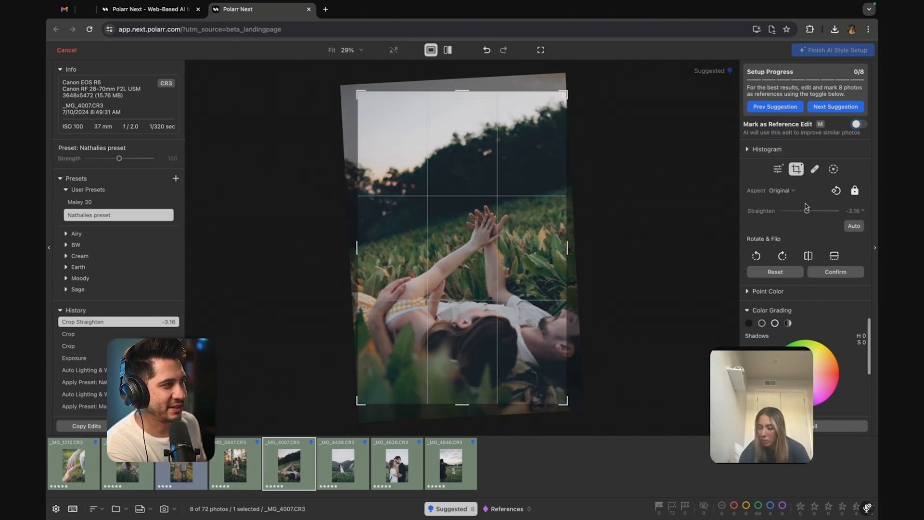
Tighten the crop around the couple and their raised hands, straighten it to 4.73° and apply the crop
left_click_drag(568, 407, 554, 393)
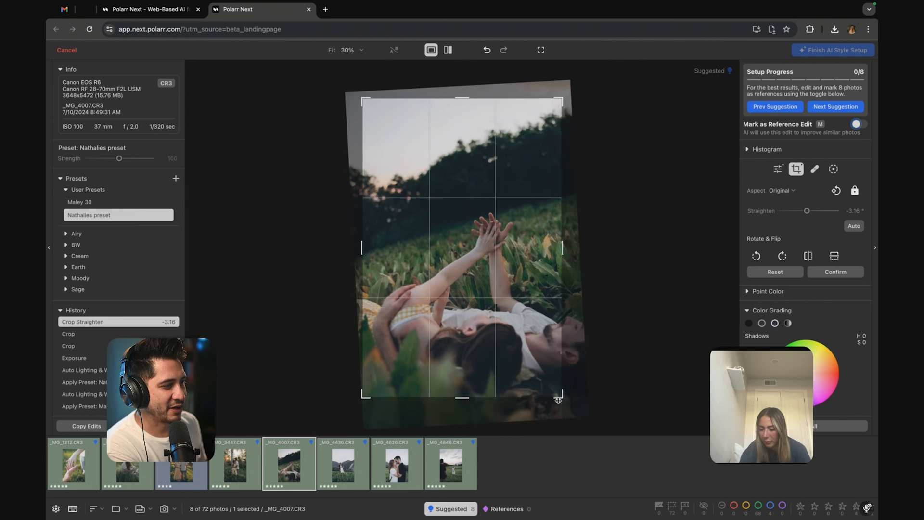
left_click_drag(494, 306, 494, 310)
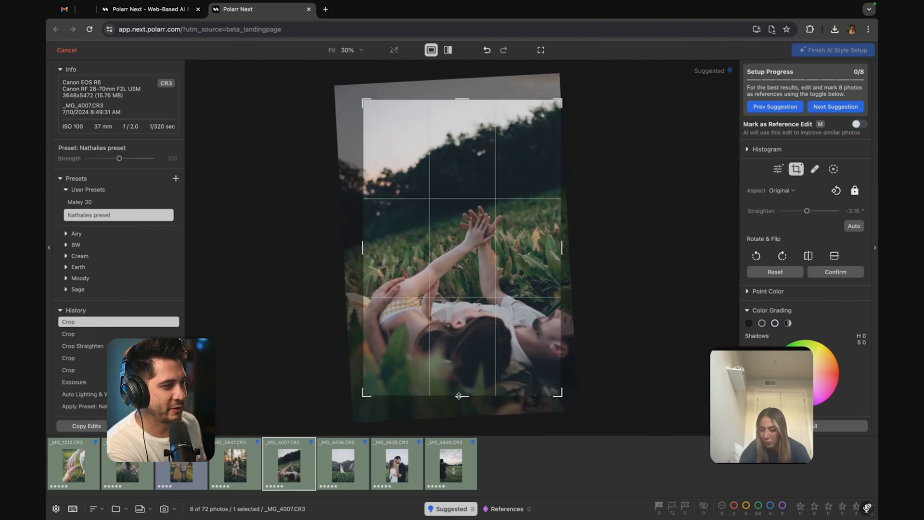
left_click_drag(468, 416, 476, 359)
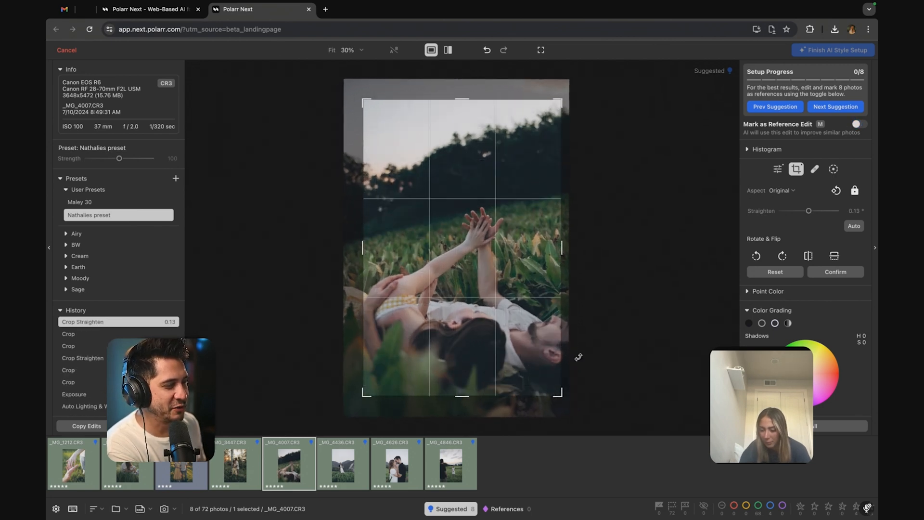
left_click_drag(559, 400, 432, 285)
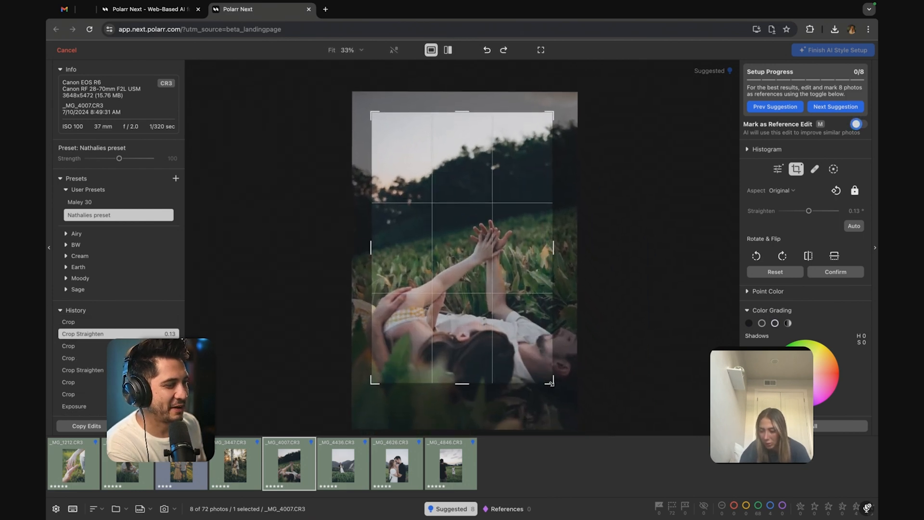
mouse_move(471, 415)
left_mouse_down()
mouse_move(474, 424)
mouse_move(457, 425)
left_mouse_up()
left_click_drag(484, 312, 477, 298)
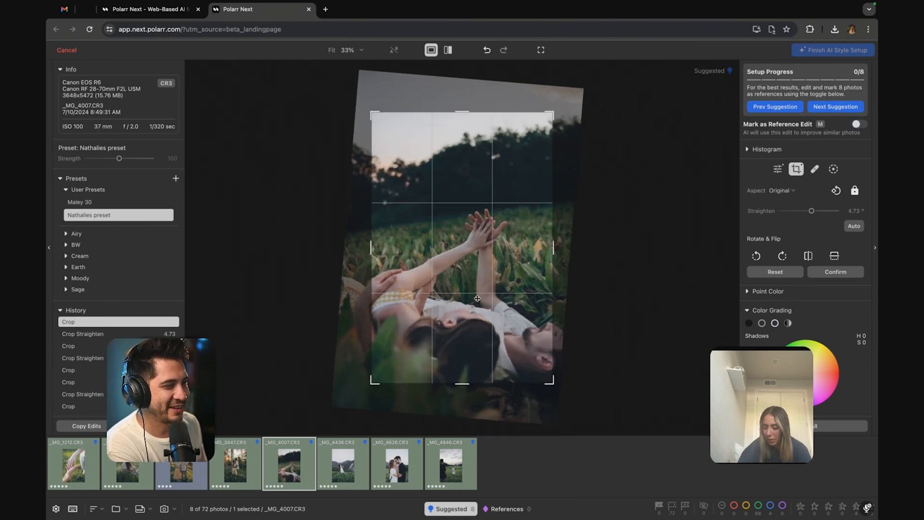
key("Return")
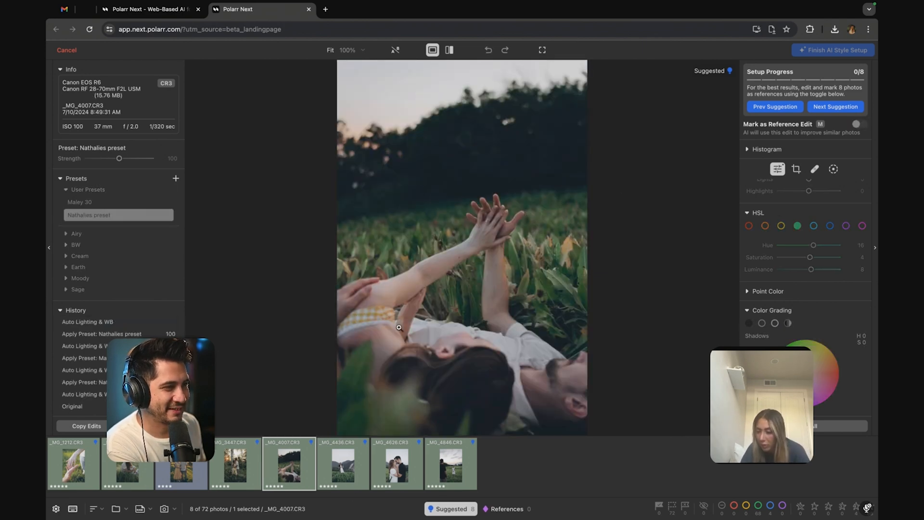
Show the histogram and warm the cropped photo to a temperature of 6783
left_click(784, 149)
scroll(790, 289, "up", 5)
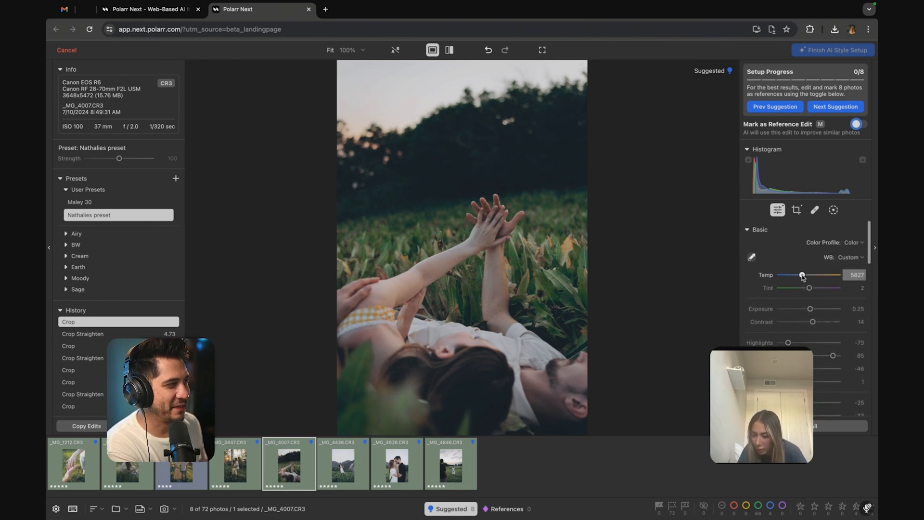
left_click_drag(803, 277, 807, 277)
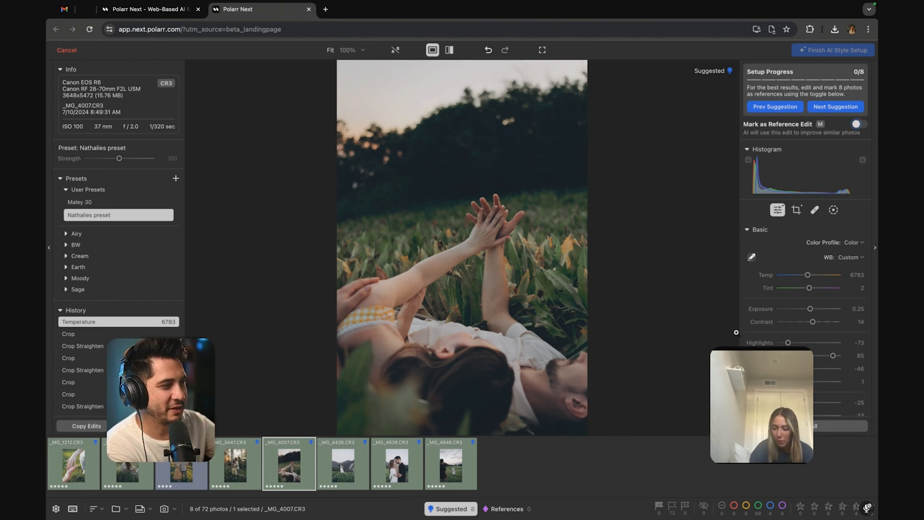
Open _MG_4436.CR3 of the couple embracing in front of the mountains and set its temperature to 9035 and exposure to 1.35
left_click(344, 467)
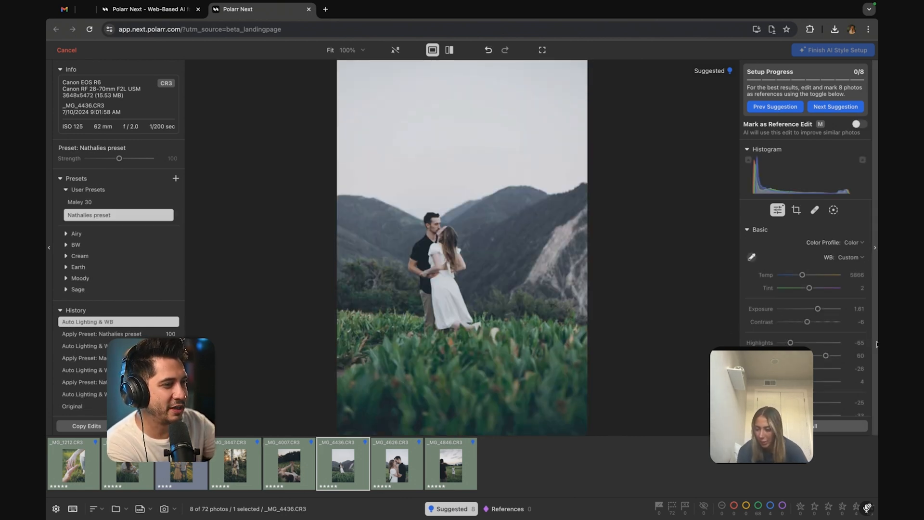
left_click(810, 275)
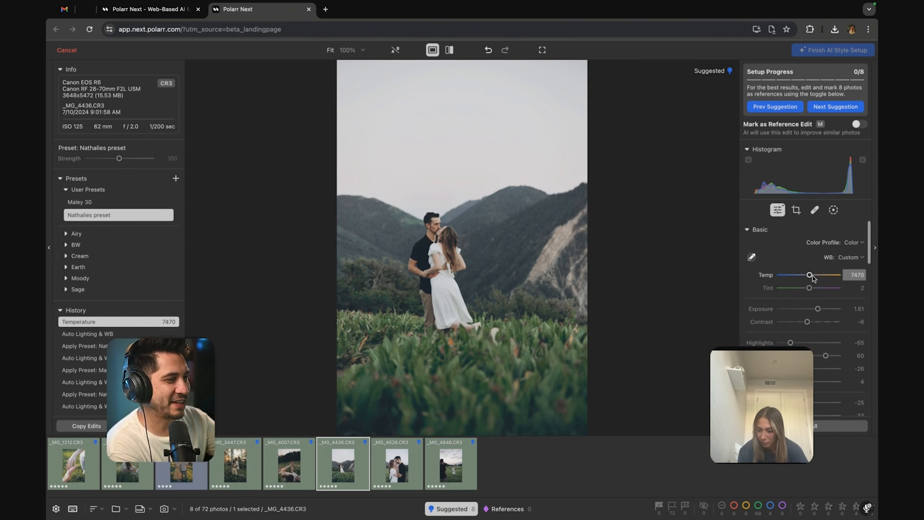
left_click(813, 276)
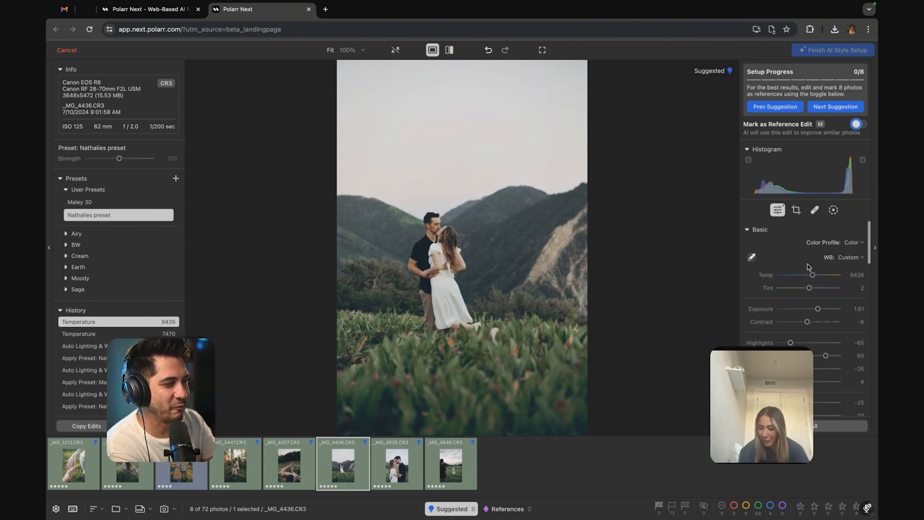
left_click(812, 309)
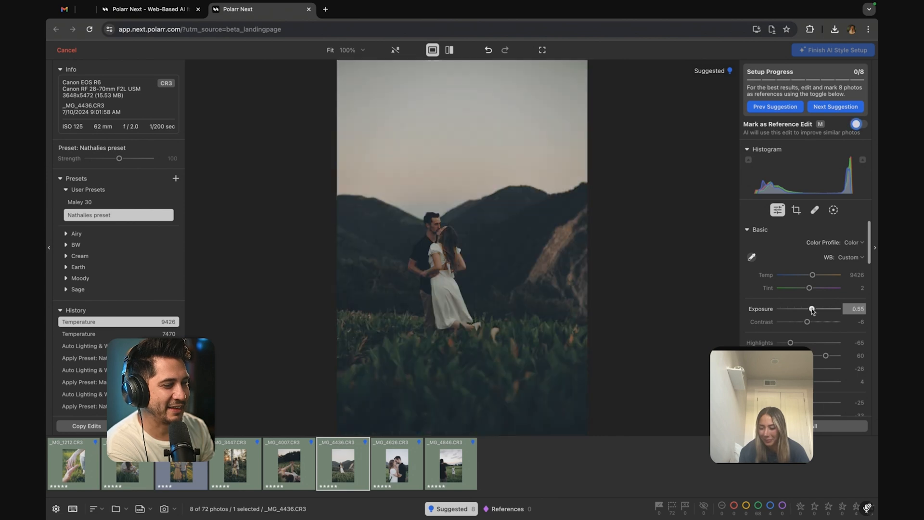
left_click(817, 310)
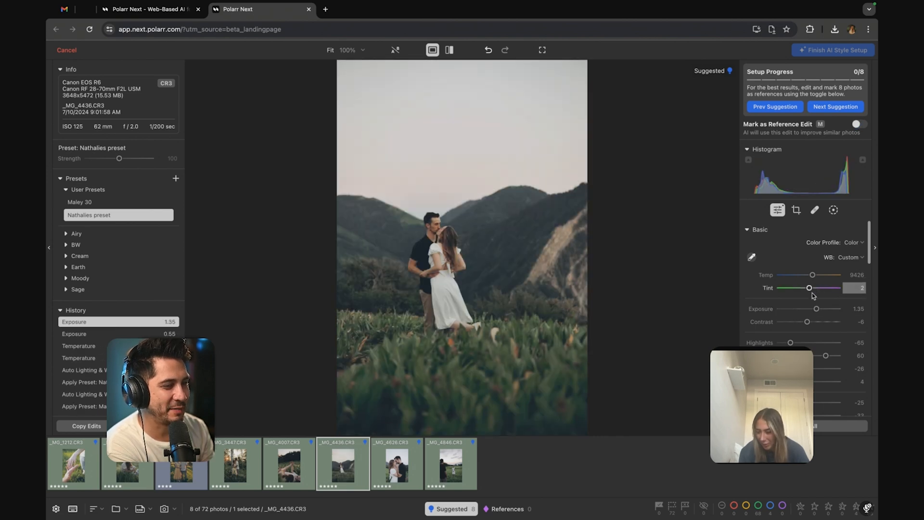
left_click_drag(813, 275, 812, 276)
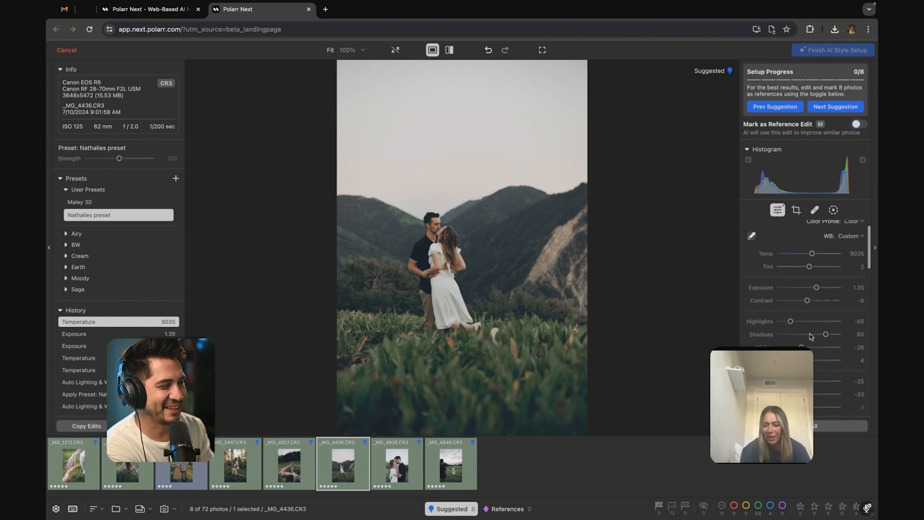
key("m")
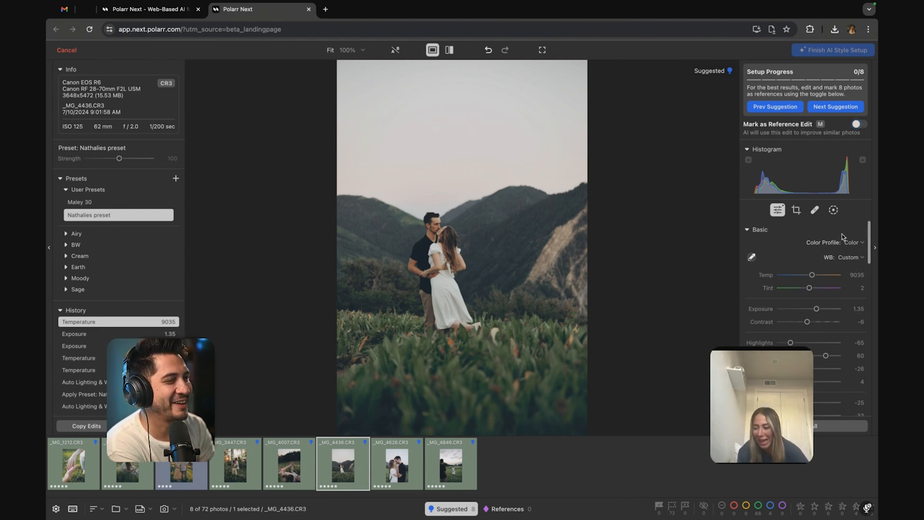
Crop the mountain photo slightly tighter around the embracing couple, reposition it in the frame and apply the crop
left_click(796, 210)
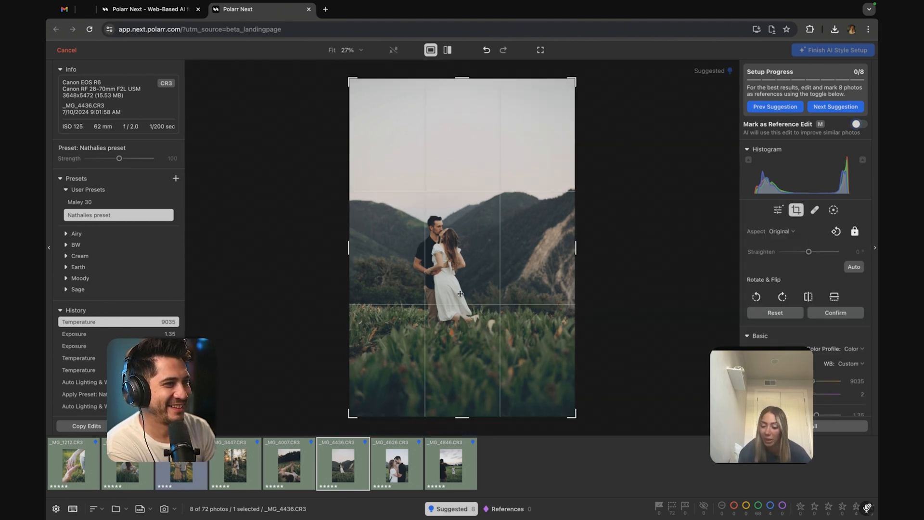
left_click_drag(576, 417, 559, 393)
left_click_drag(471, 287, 461, 250)
key("Return")
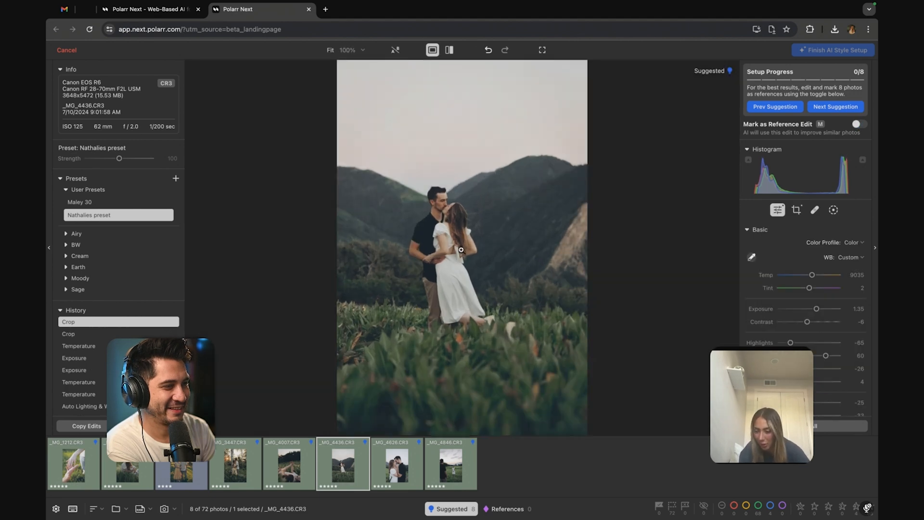
Open the close-up photo _MG_4626.CR3 and set its temperature to 6696 and exposure to 0.9
left_click(405, 477)
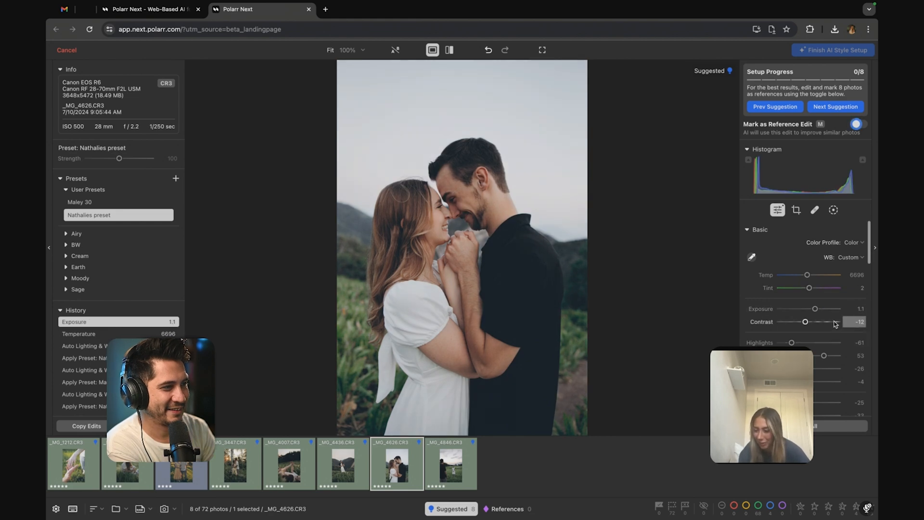
left_click_drag(815, 310, 815, 310)
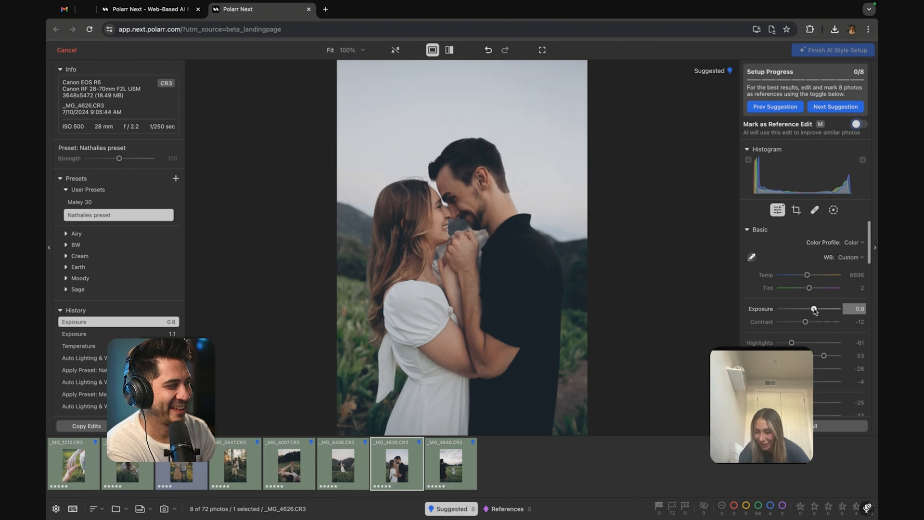
Open _MG_4846.CR3 of the woman in the meadow, tighten its crop from the upper-left corner and apply it
left_click(466, 466)
scroll(811, 275, "down", 1)
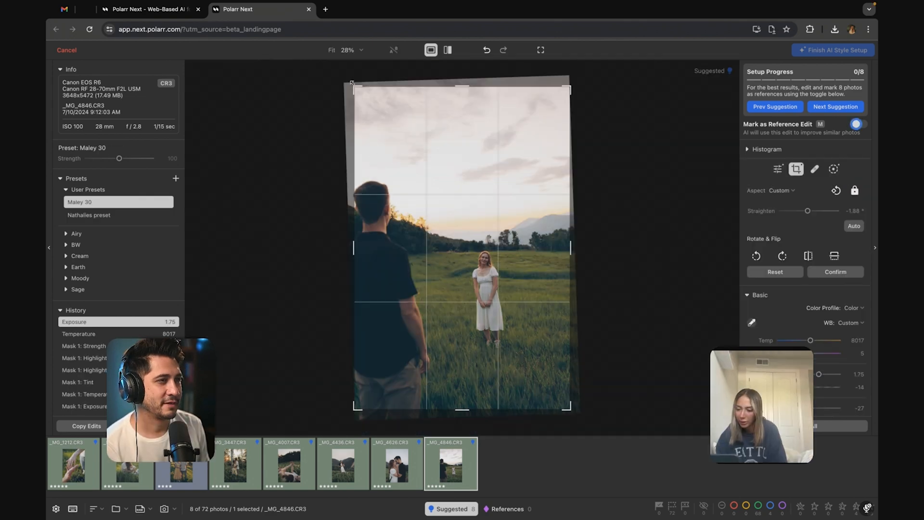
left_click_drag(353, 85, 360, 96)
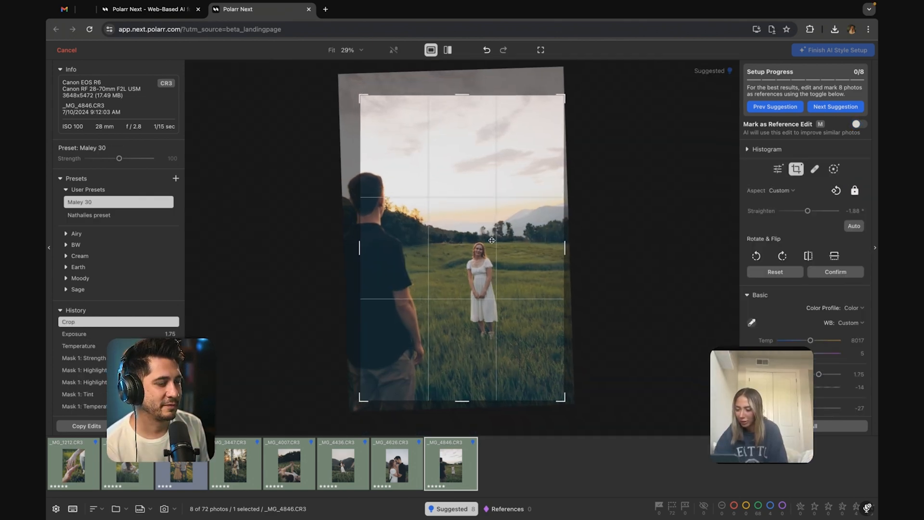
key("Return")
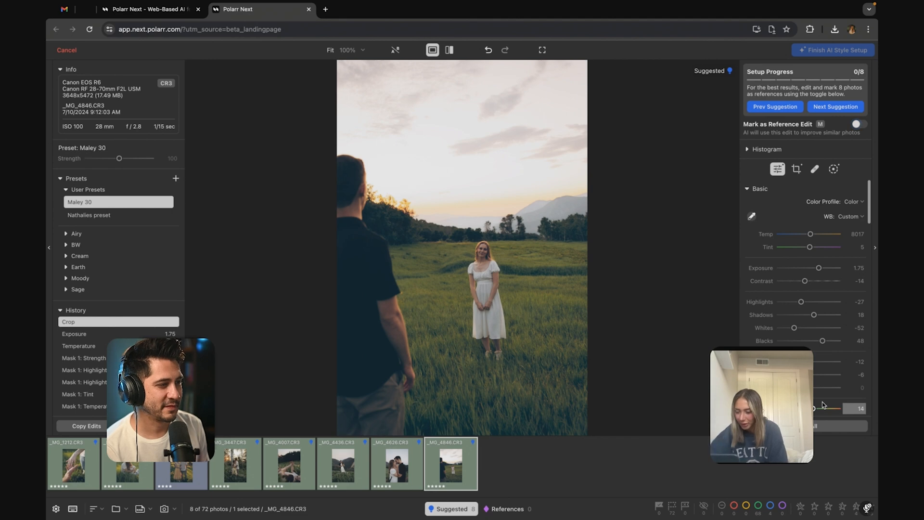
Go back through the edited suggested photos to _MG_1212.CR3 of the hands and mark it as a reference edit
key("Left")
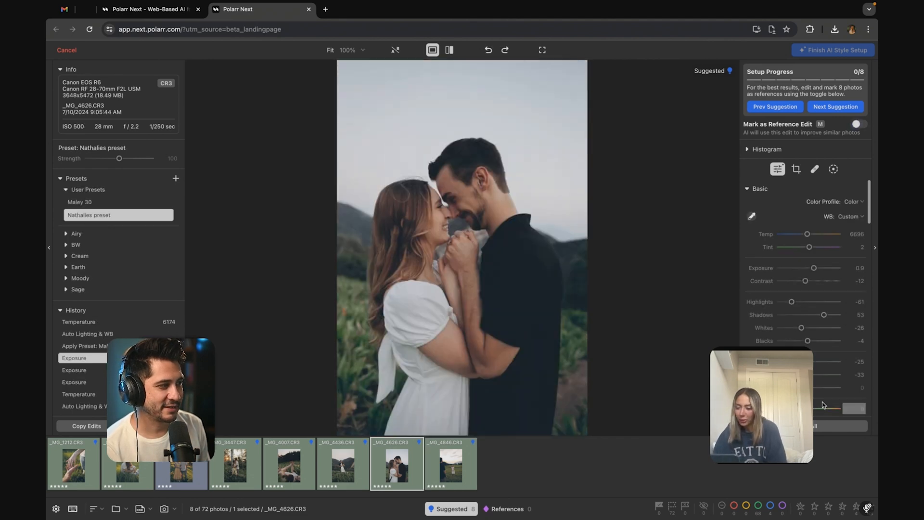
key("Left")
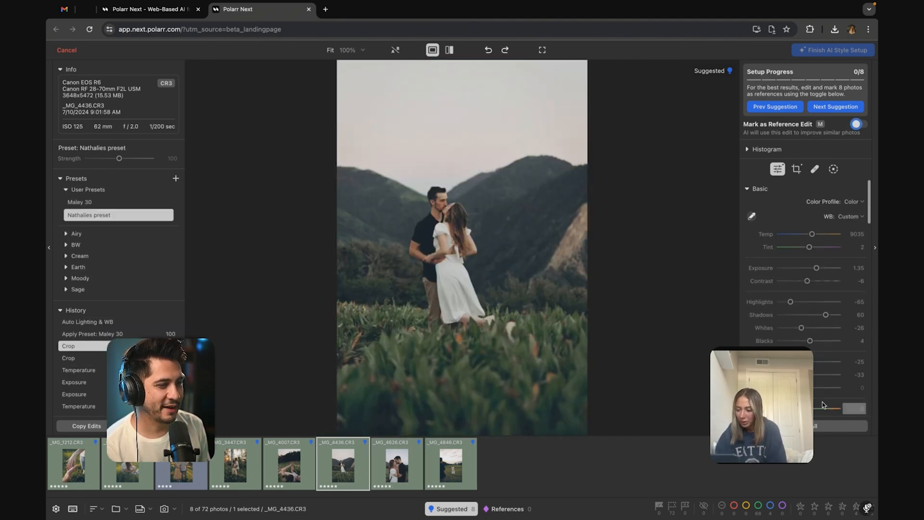
key("Left")
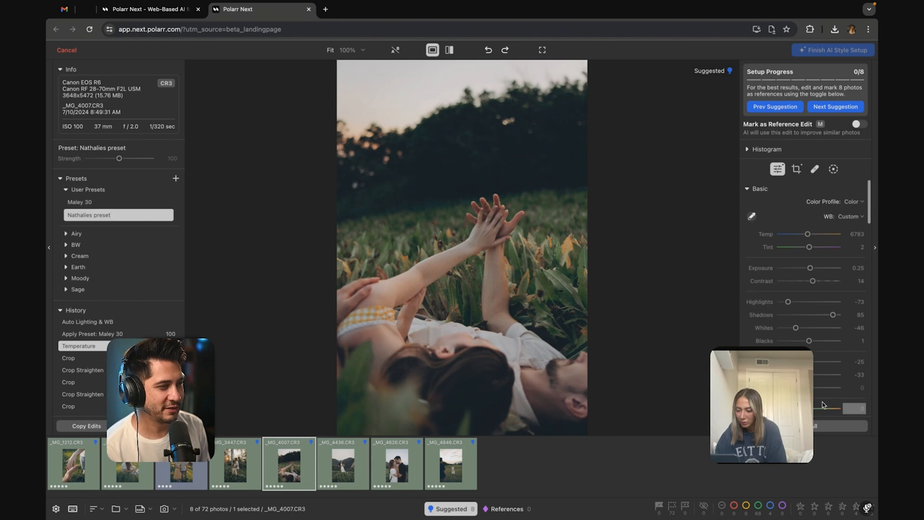
key("Left")
key("Left")
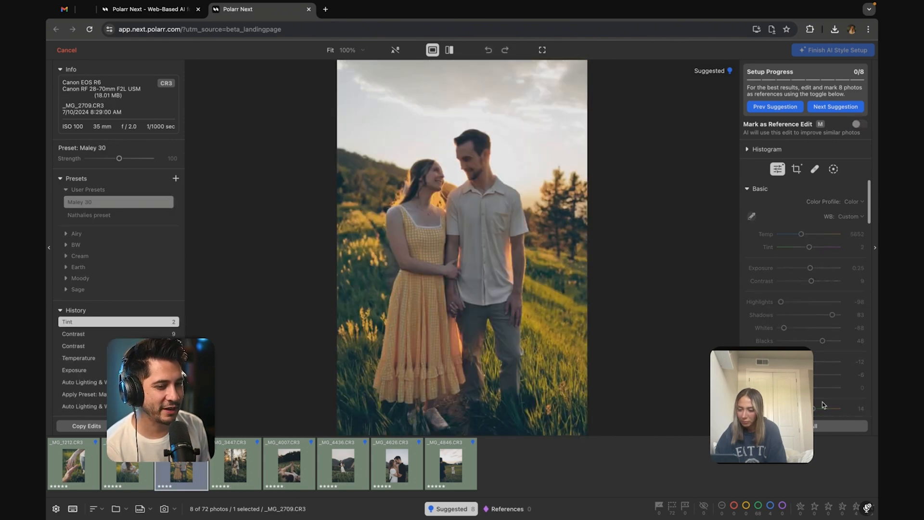
key("Left")
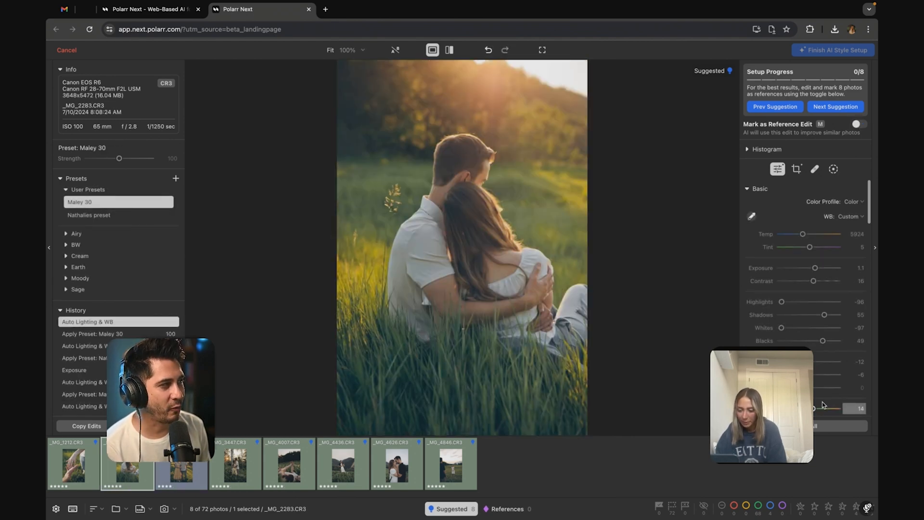
key("Left")
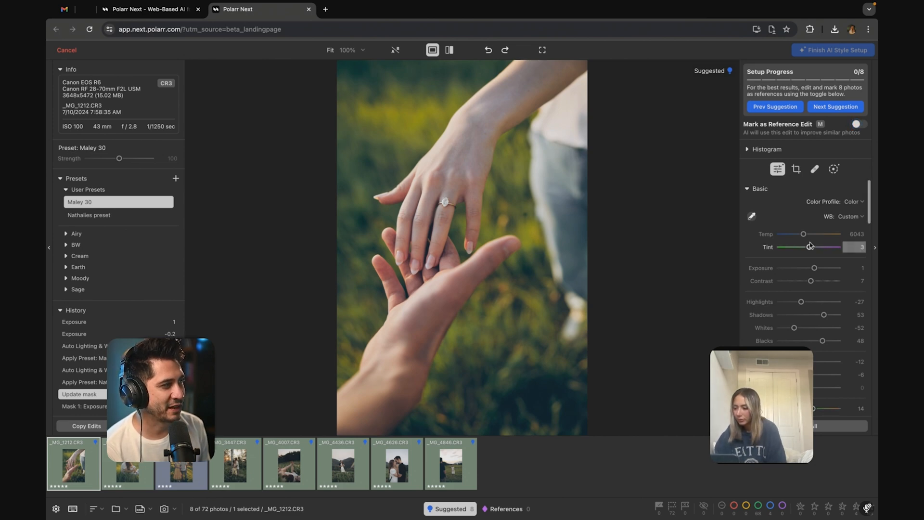
left_click(858, 127)
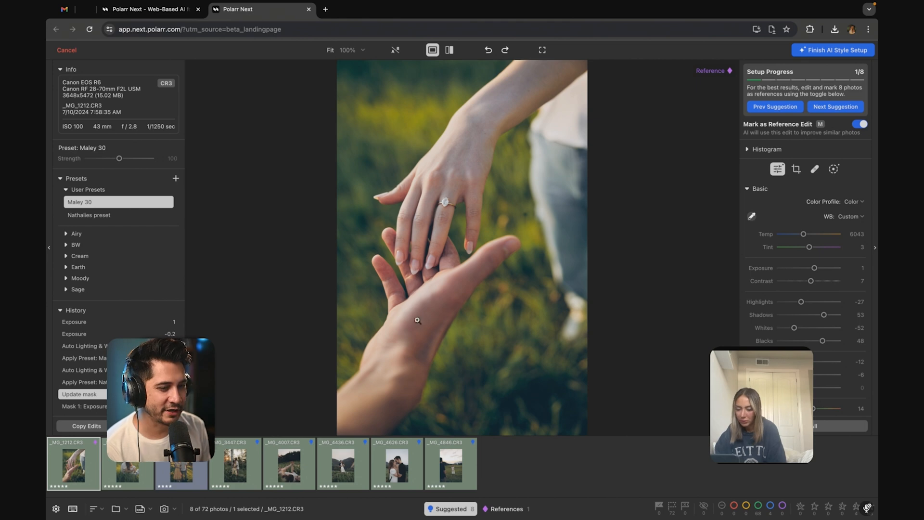
Open _MG_2283.CR3 of the couple sitting in the grass and fine-tune its exposure
left_click(135, 463)
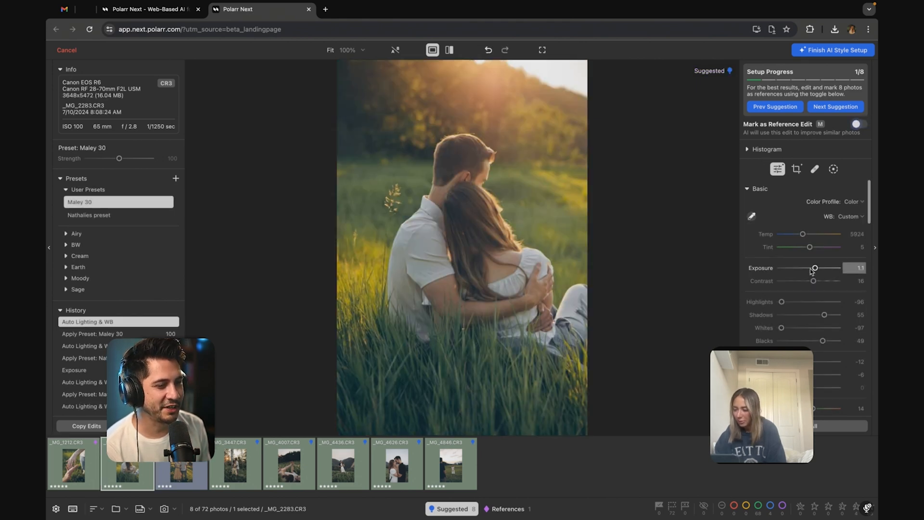
left_click_drag(815, 267, 814, 270)
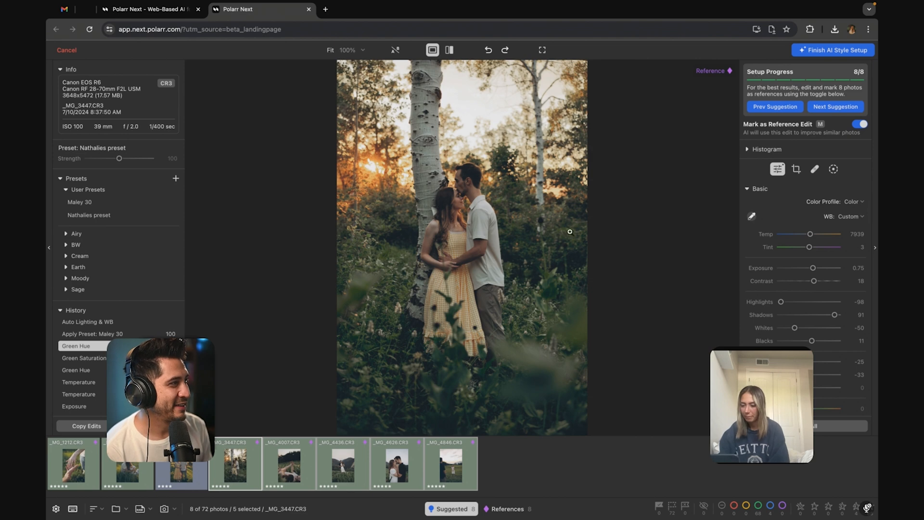
Finish the AI Style setup and continue past the notice so the whole album is processed
left_click(848, 51)
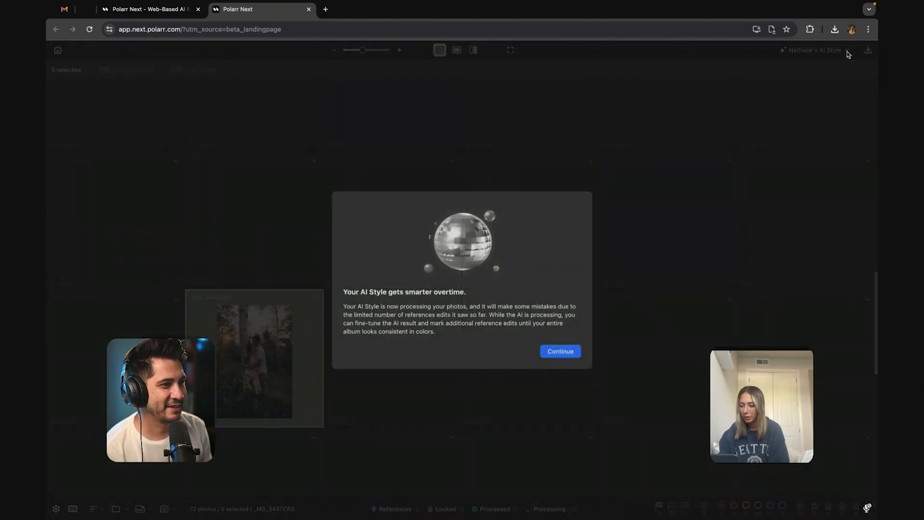
left_click(561, 352)
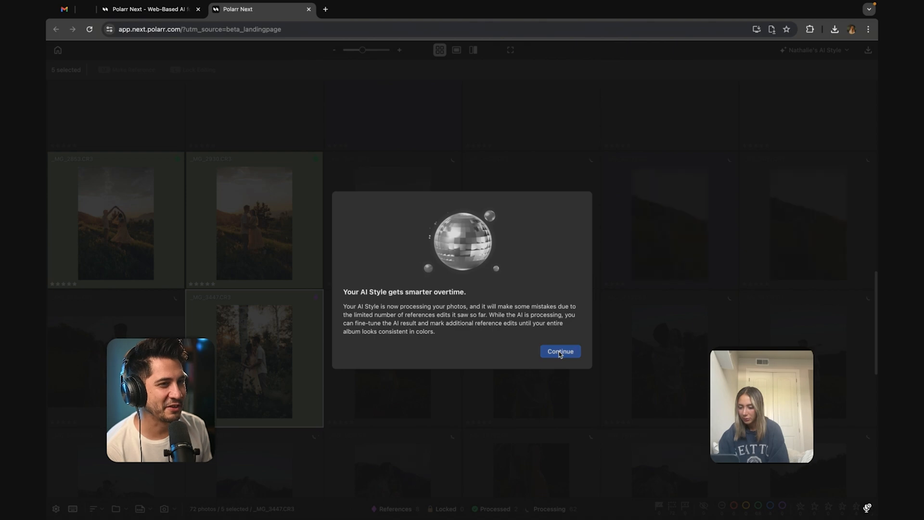
Look through the album grid to examine the photos the AI Style has processed for consistent color and lighting
scroll(561, 355, "up", 3)
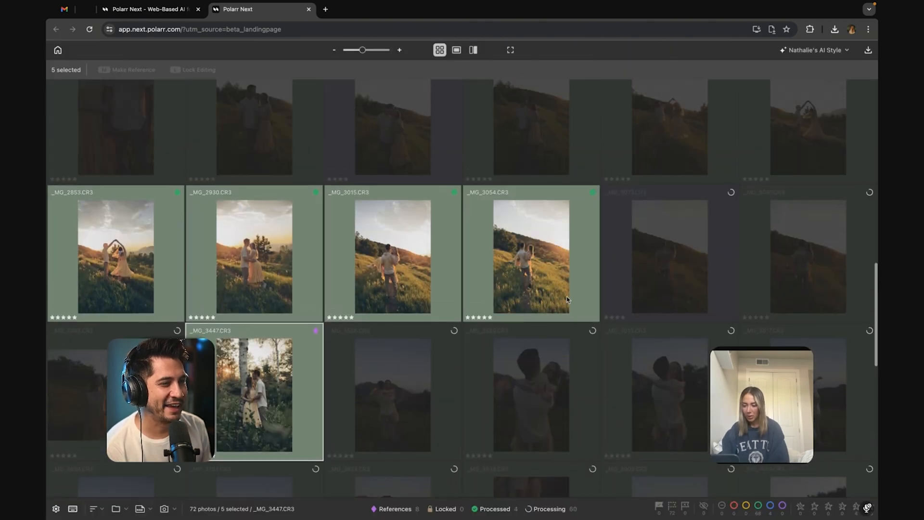
scroll(554, 289, "up", 6)
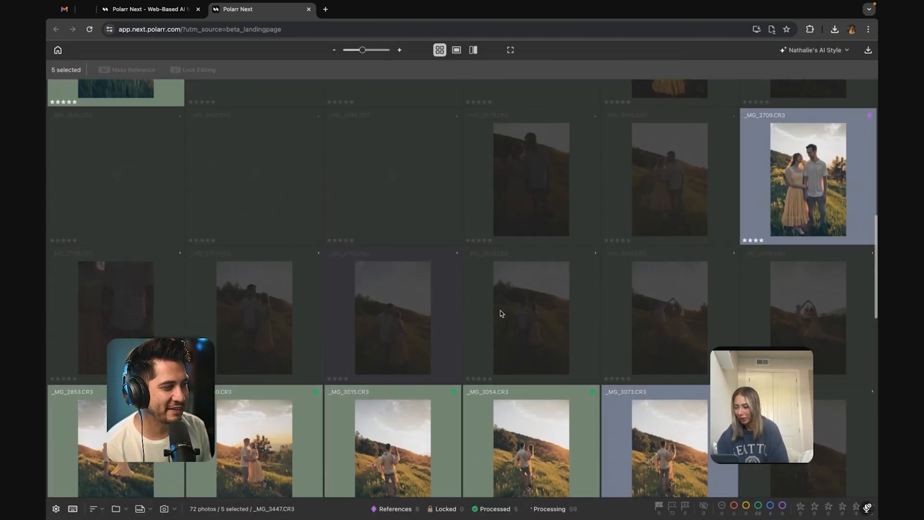
scroll(533, 261, "down", 5)
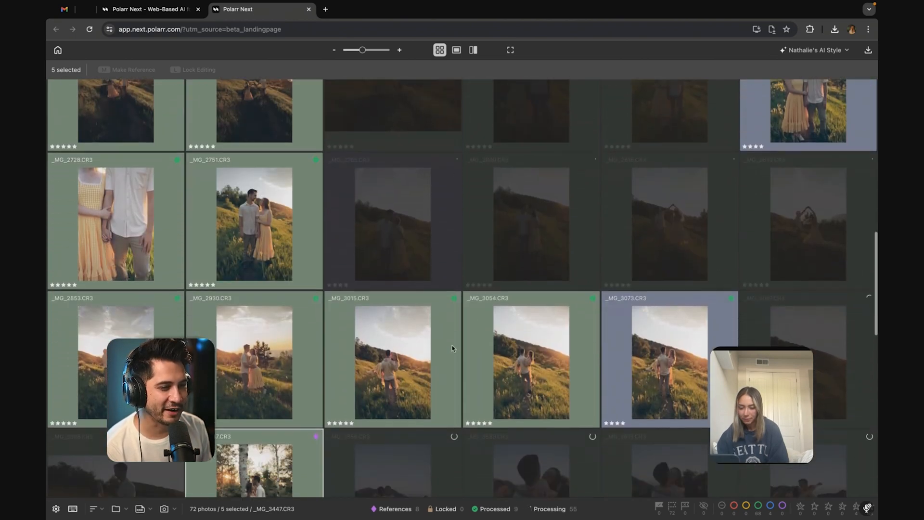
scroll(477, 323, "down", 6)
scroll(517, 270, "up", 1)
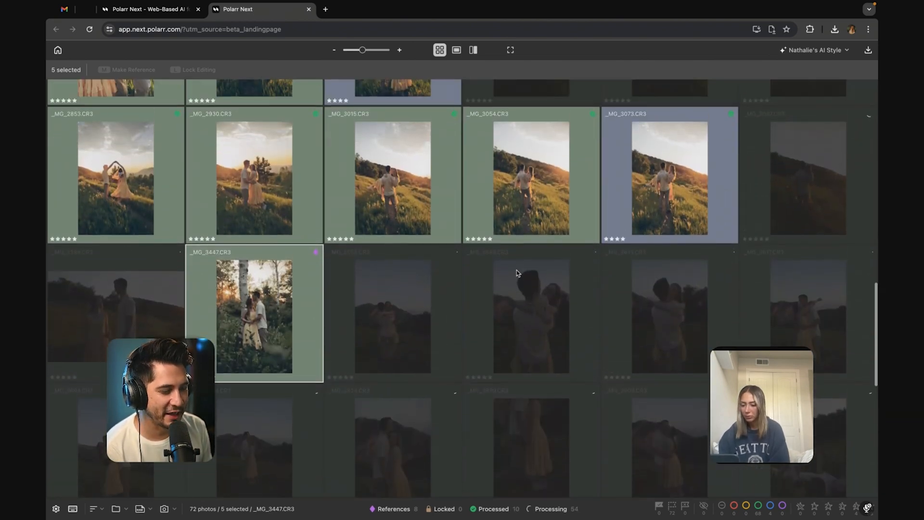
scroll(745, 288, "down", 1)
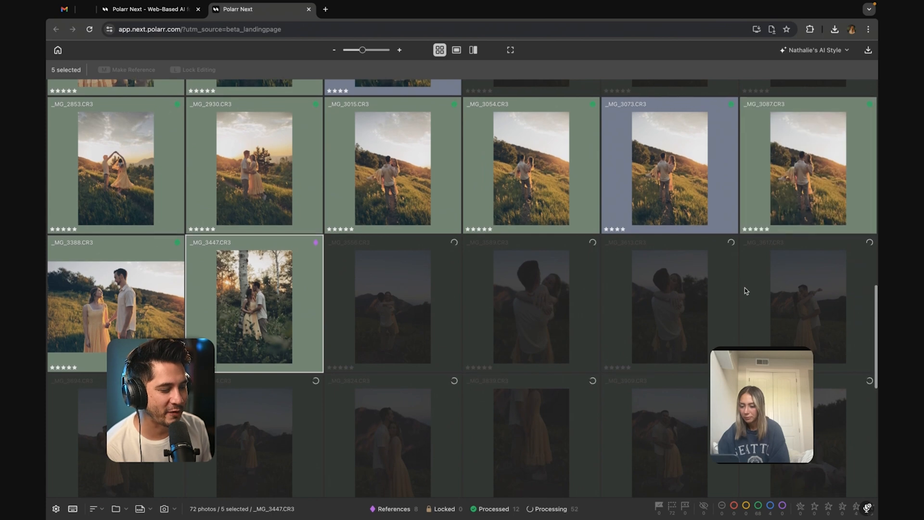
scroll(745, 287, "down", 1)
scroll(745, 287, "up", 2)
scroll(746, 281, "up", 15)
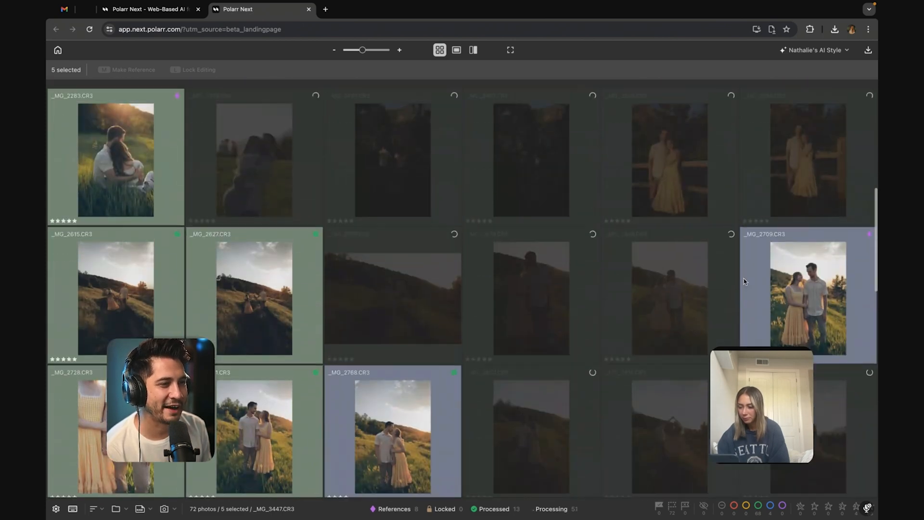
scroll(725, 313, "down", 1)
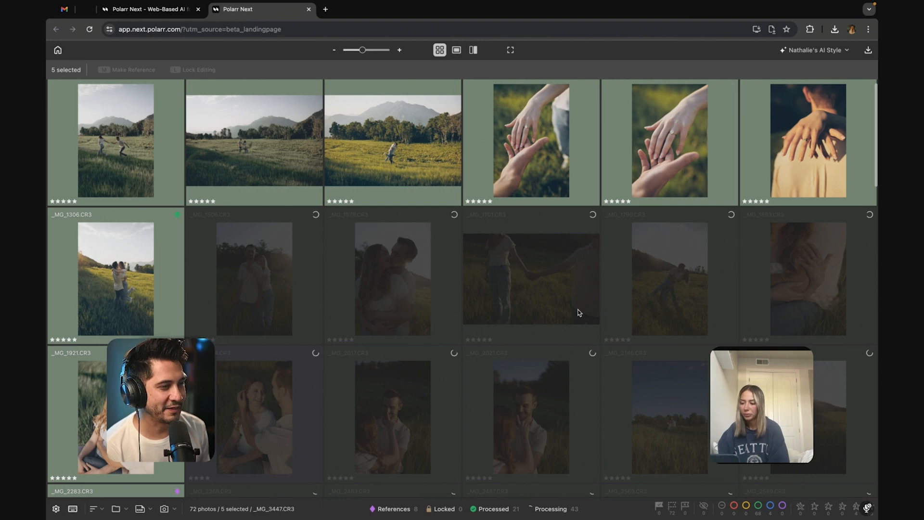
scroll(558, 333, "down", 2)
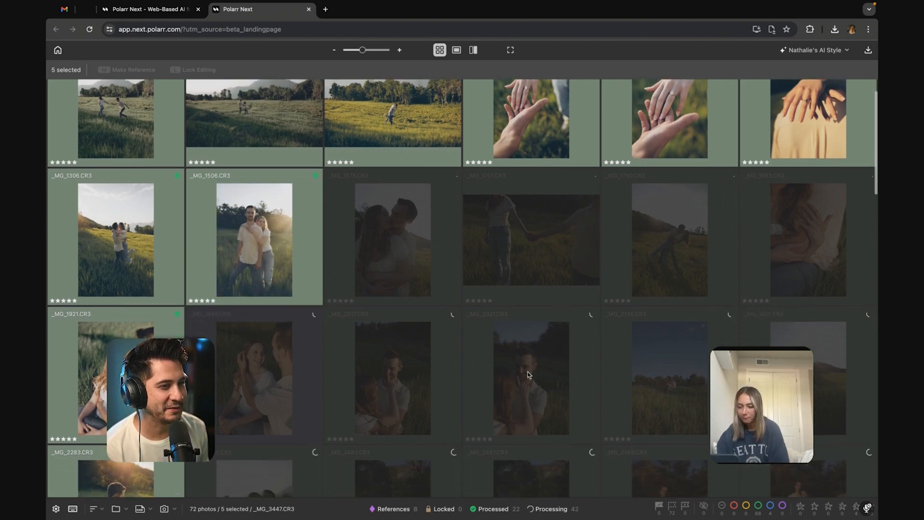
scroll(527, 372, "up", 2)
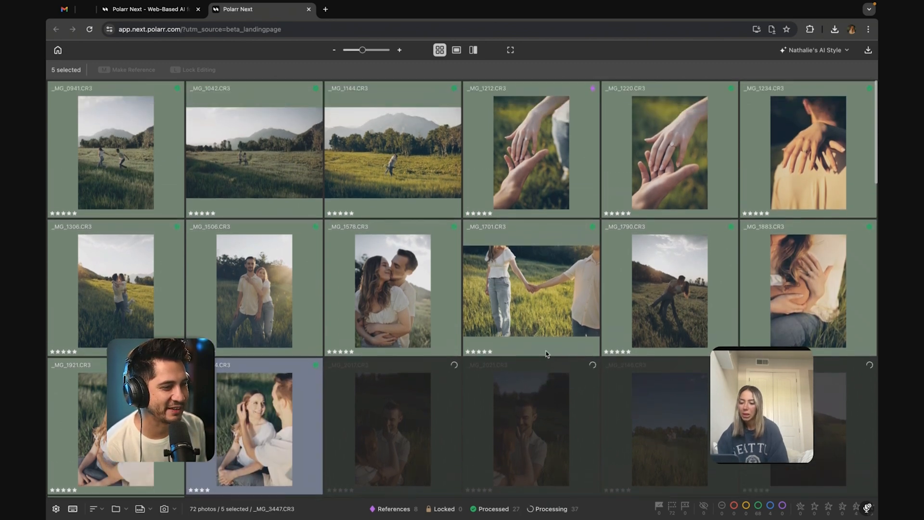
scroll(512, 370, "down", 1)
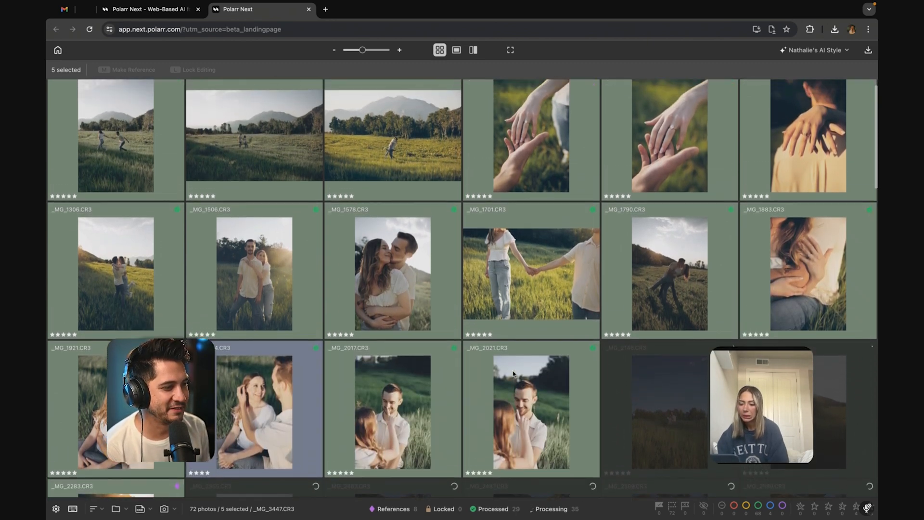
Look through the full album grid from the first to the last rows and back to examine the AI Style results
scroll(513, 371, "down", 2)
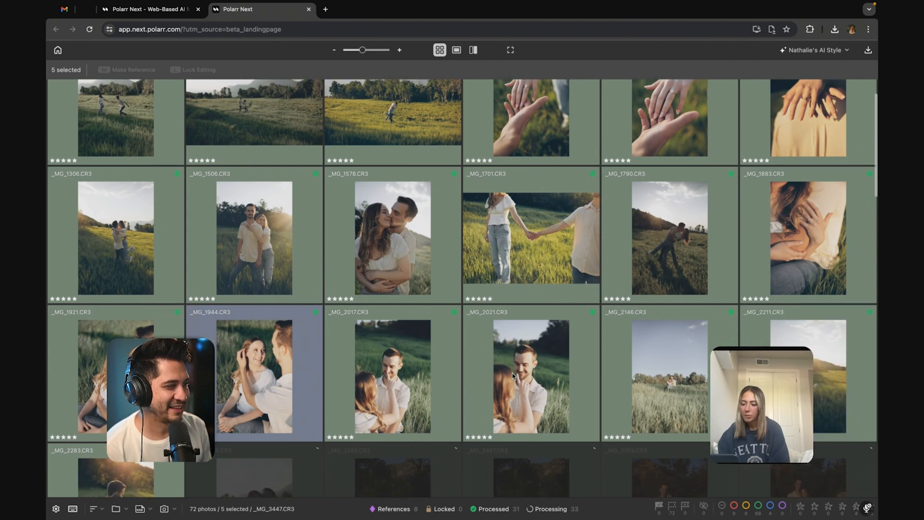
scroll(512, 375, "up", 2)
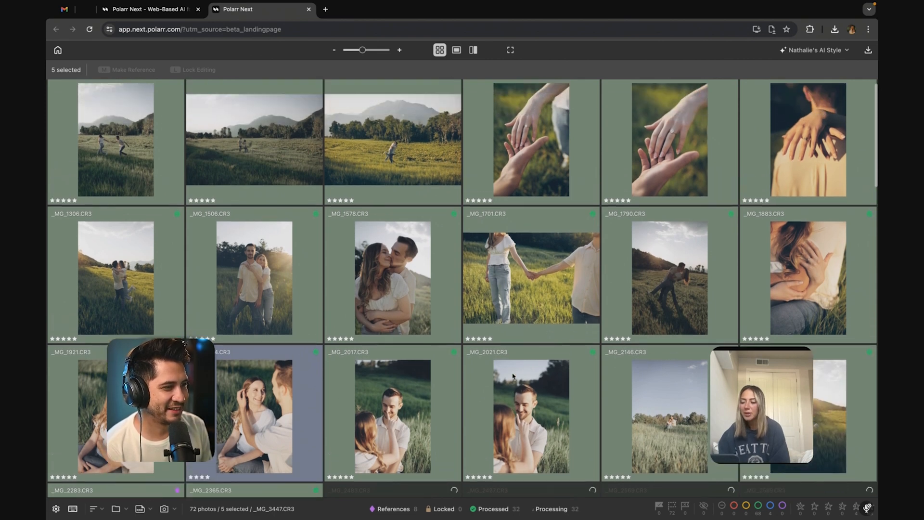
scroll(513, 375, "up", 1)
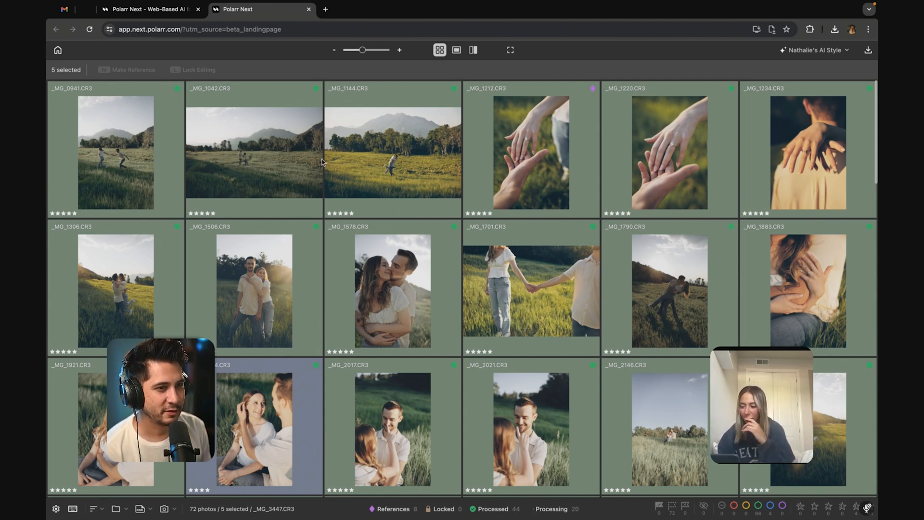
scroll(391, 192, "down", 3)
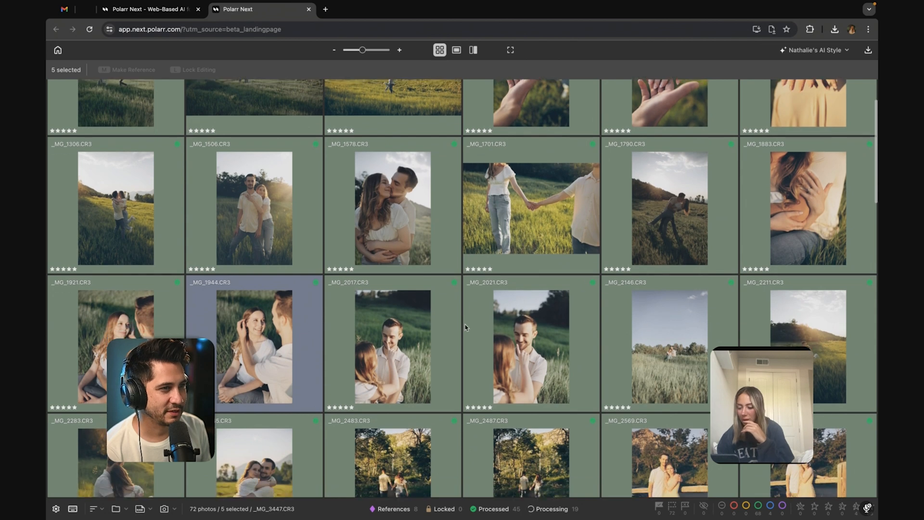
scroll(503, 357, "down", 3)
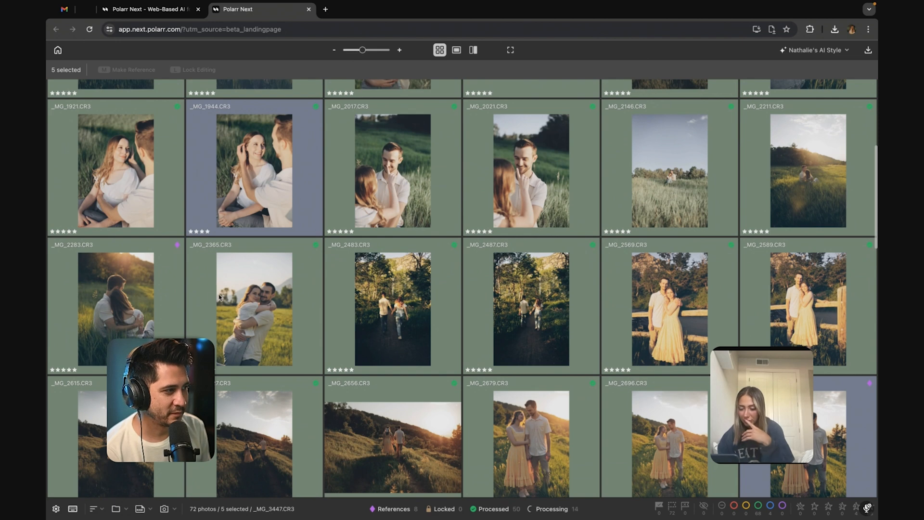
scroll(288, 326, "down", 3)
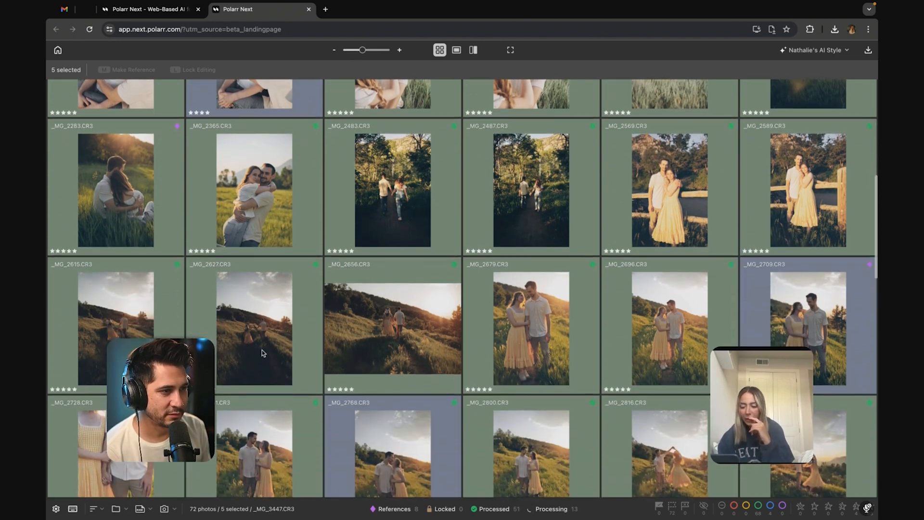
scroll(541, 340, "down", 3)
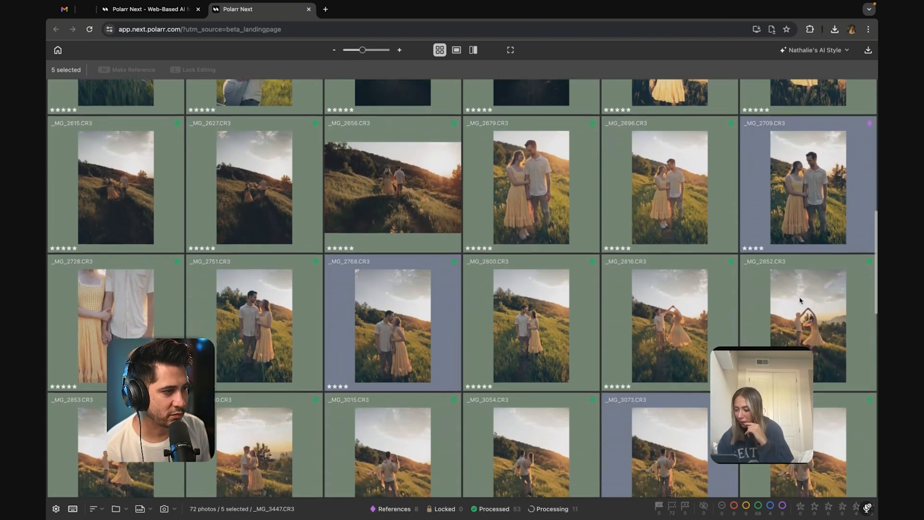
scroll(588, 267, "down", 1)
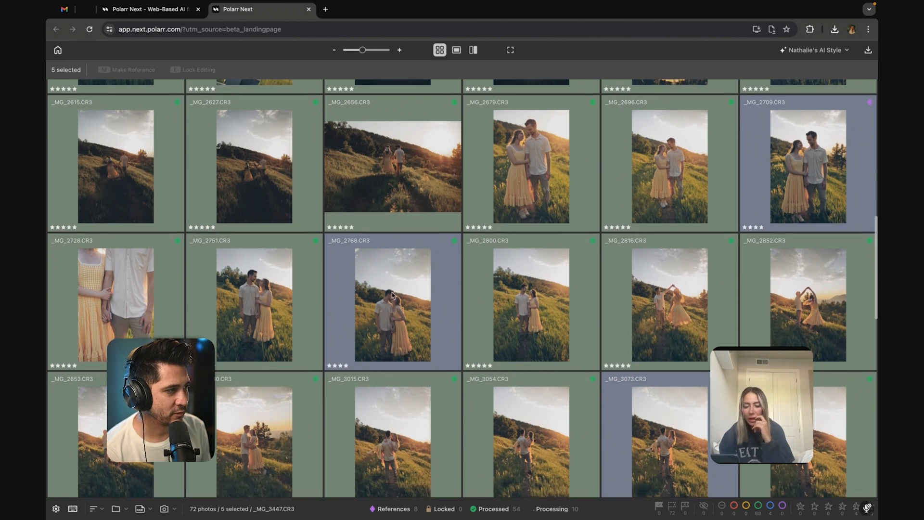
scroll(283, 365, "down", 1)
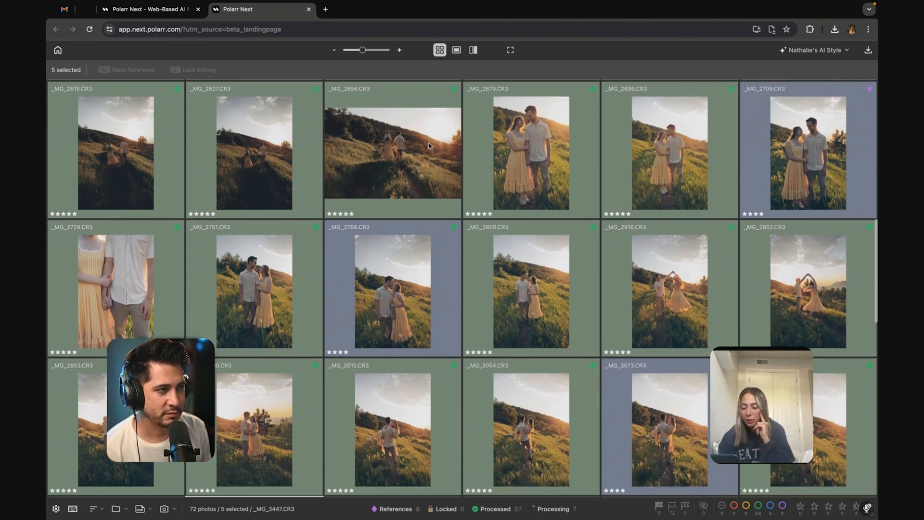
scroll(430, 150, "down", 1)
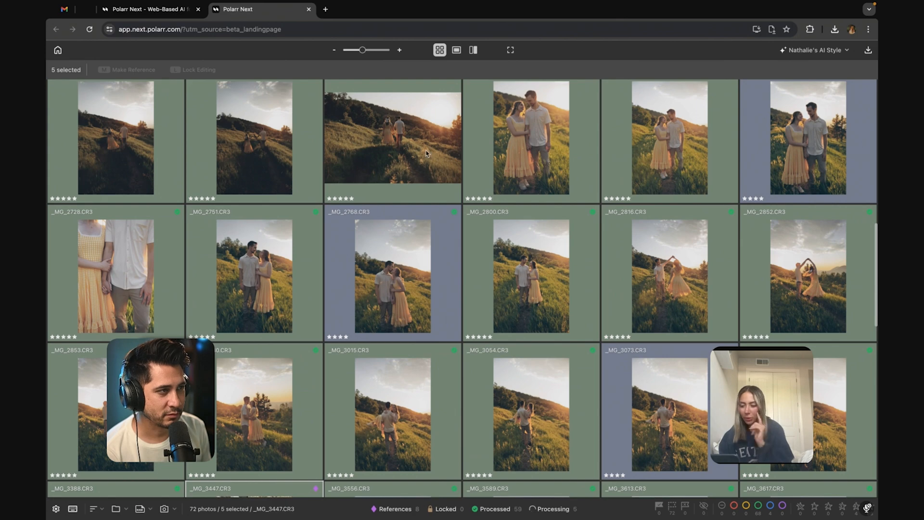
scroll(414, 166, "down", 6)
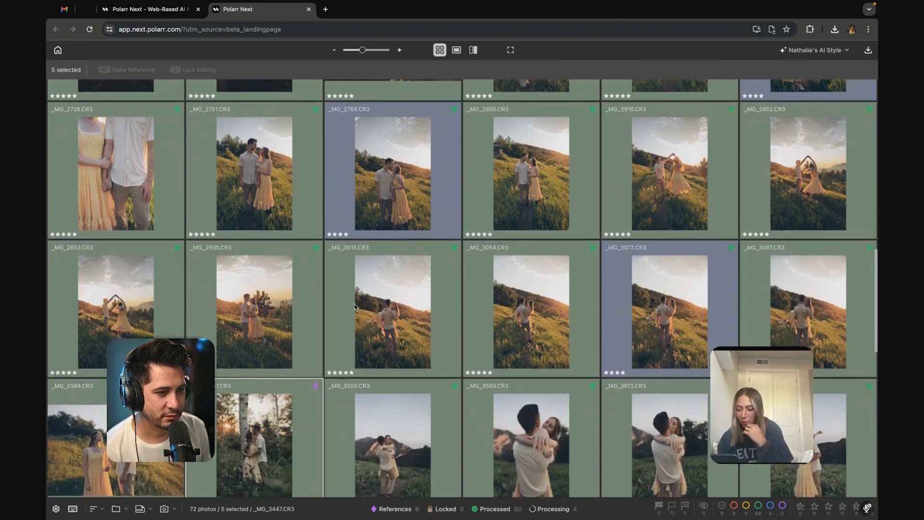
scroll(355, 307, "down", 3)
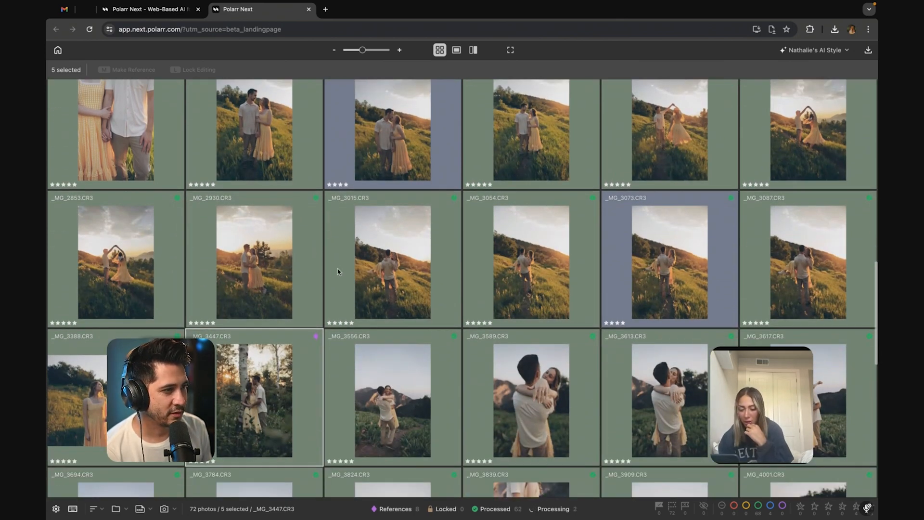
scroll(739, 276, "down", 10)
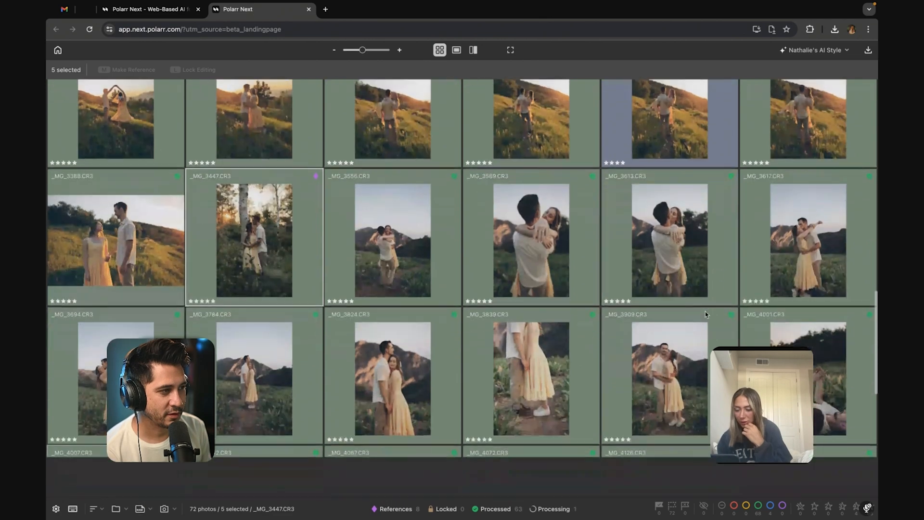
scroll(706, 314, "down", 3)
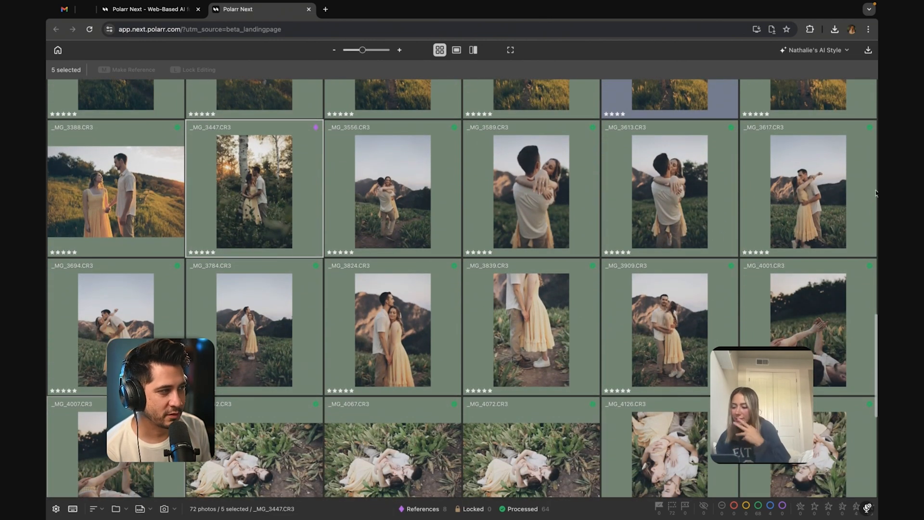
scroll(763, 224, "down", 5)
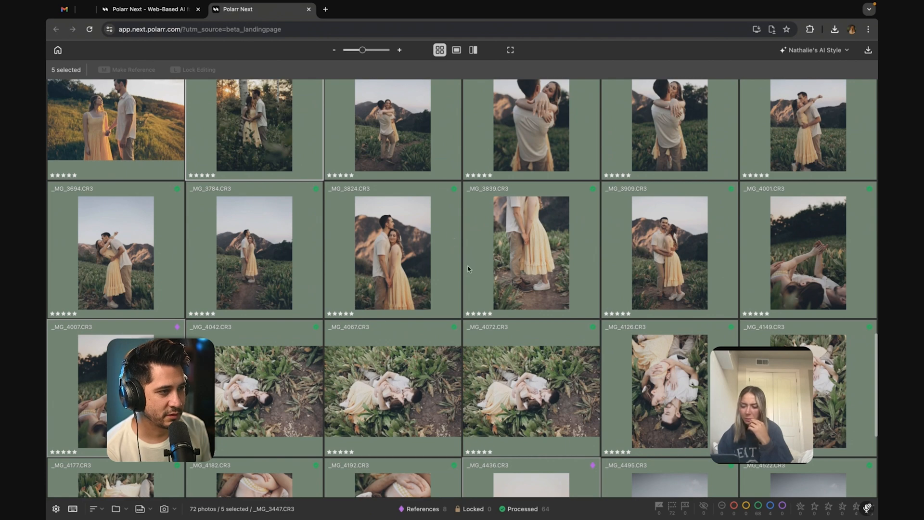
scroll(534, 246, "down", 6)
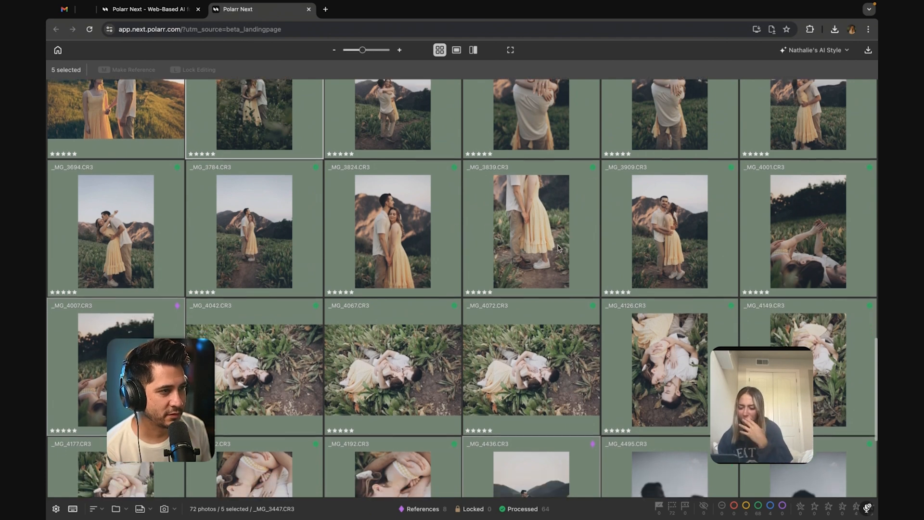
scroll(280, 371, "down", 7)
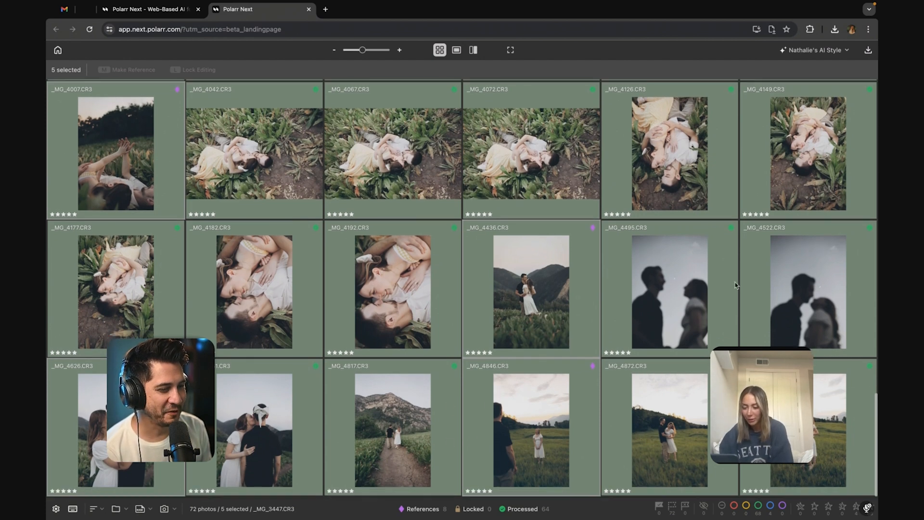
scroll(736, 285, "up", 4)
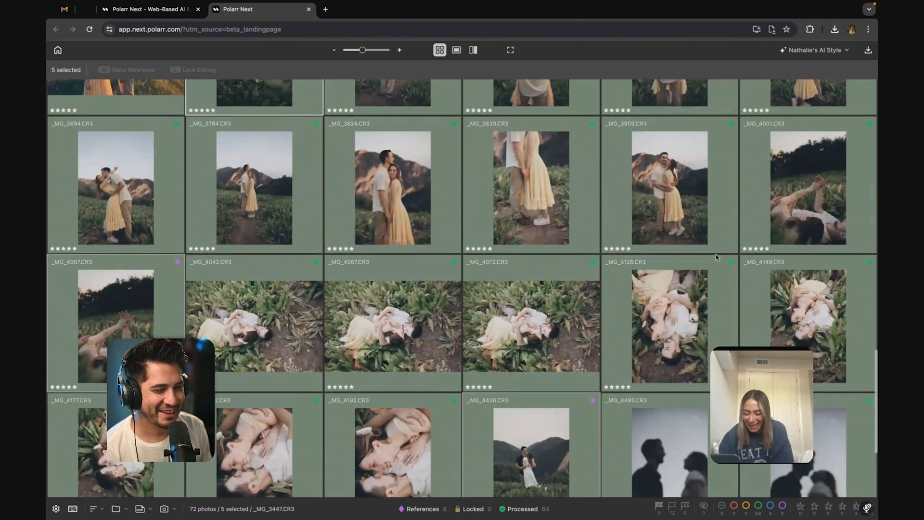
scroll(715, 258, "down", 4)
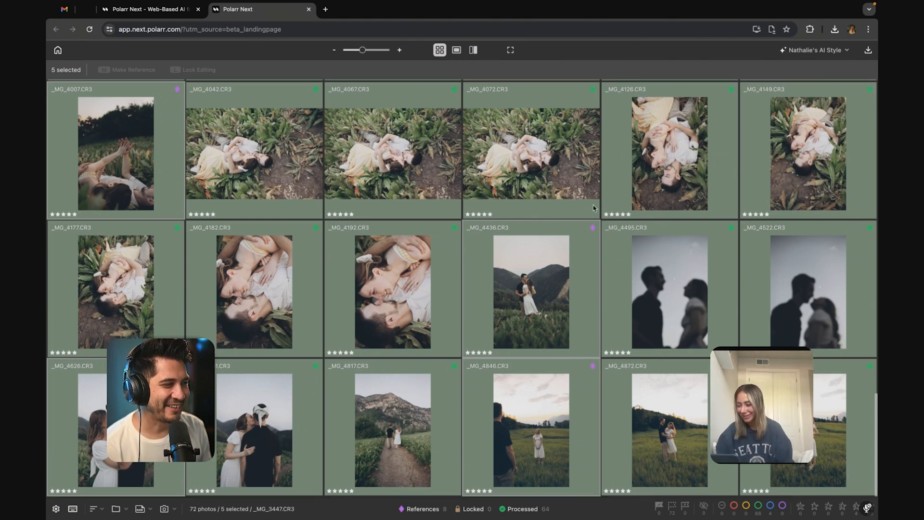
scroll(594, 208, "up", 15)
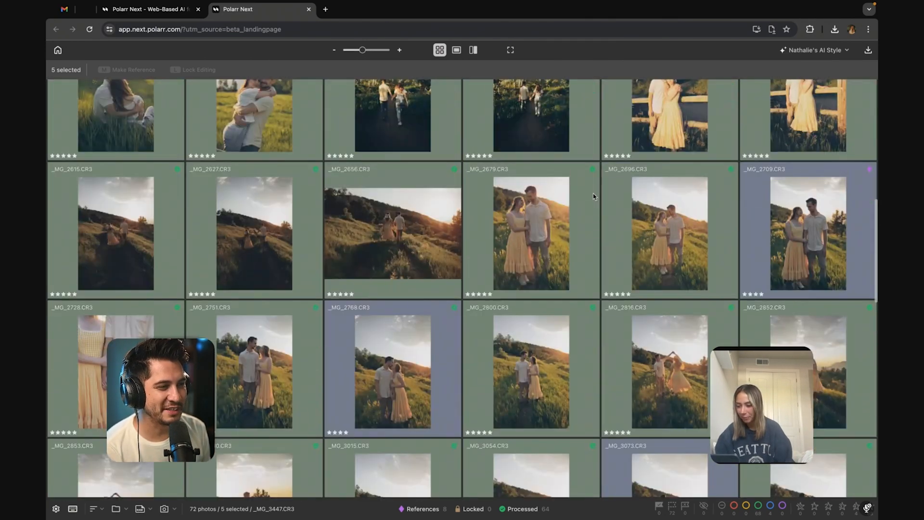
scroll(594, 196, "up", 10)
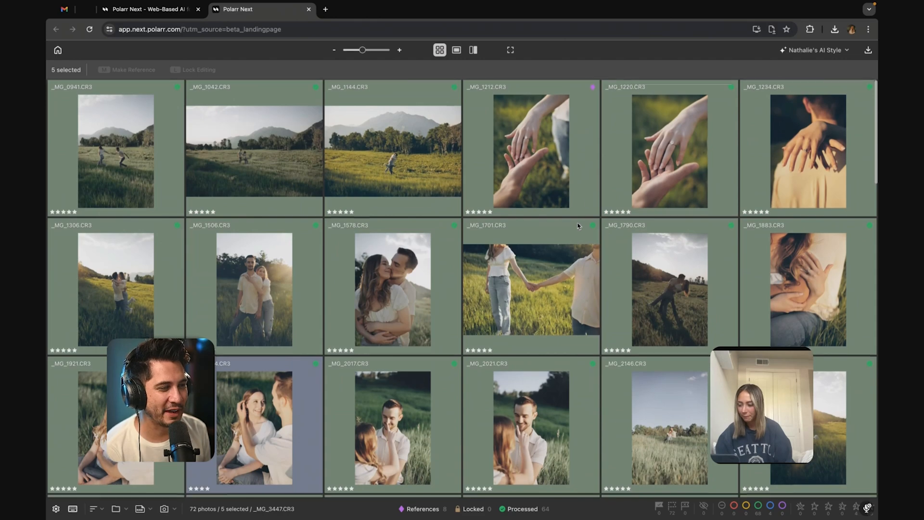
Open the silhouette photo _MG_4522.CR3 and set its temperature to 5643, tint to 25 and exposure to 0.25
scroll(578, 226, "down", 20)
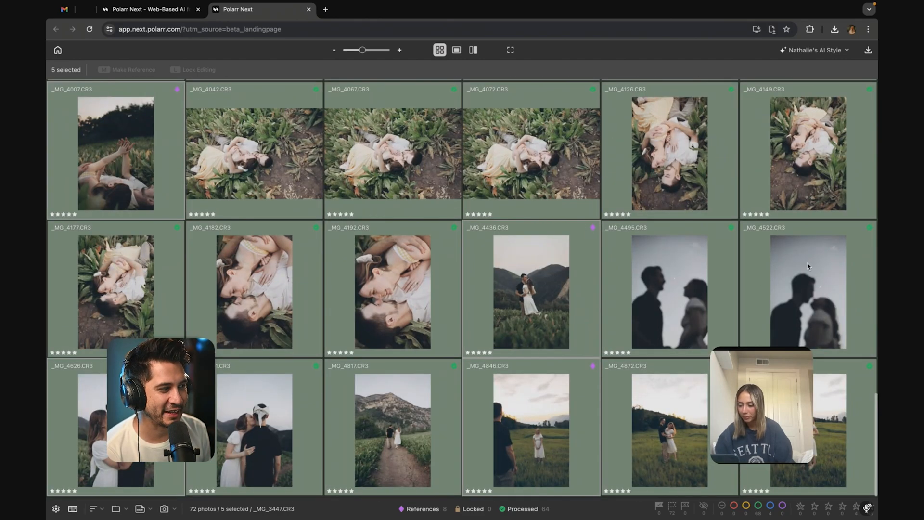
double_click(820, 284)
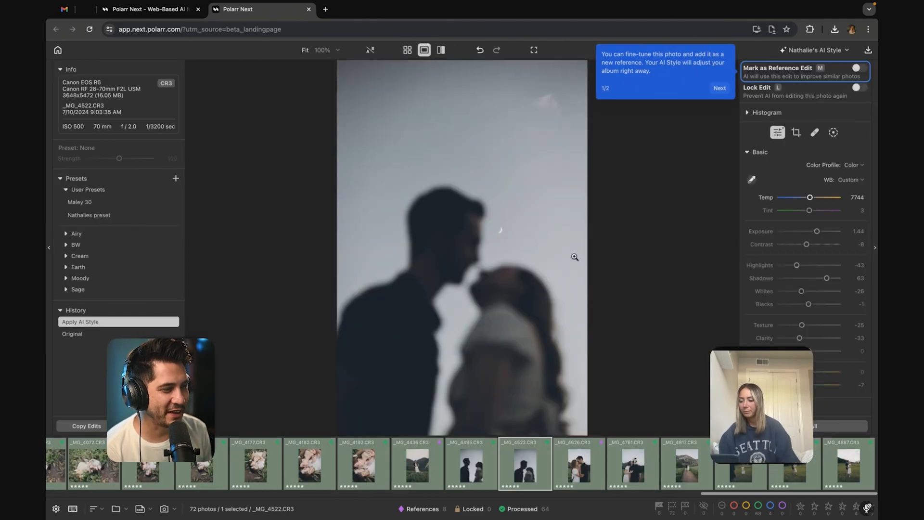
left_click_drag(817, 231, 813, 233)
left_click_drag(811, 197, 811, 233)
left_click(796, 198)
Crop _MG_4522.CR3 tighter around the kissing silhouettes at the original aspect, reposition the frame and apply the crop
left_click(796, 132)
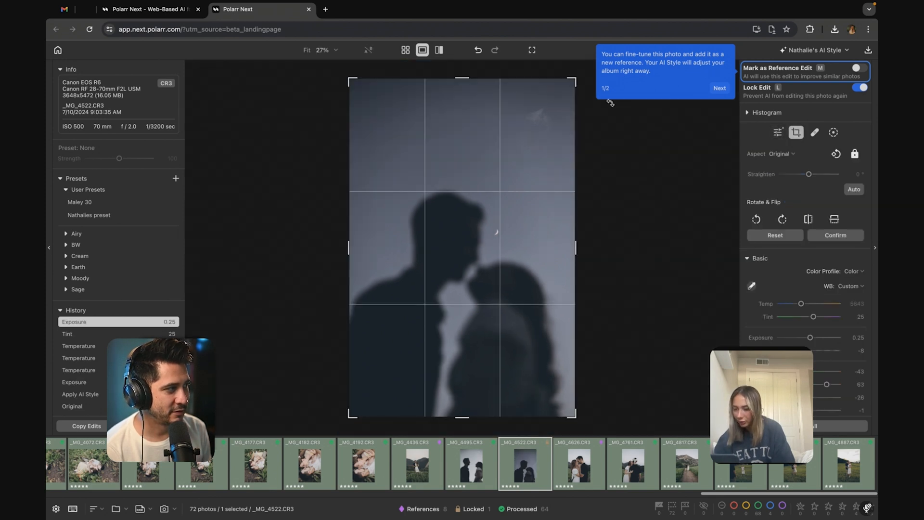
left_click_drag(351, 76, 368, 89)
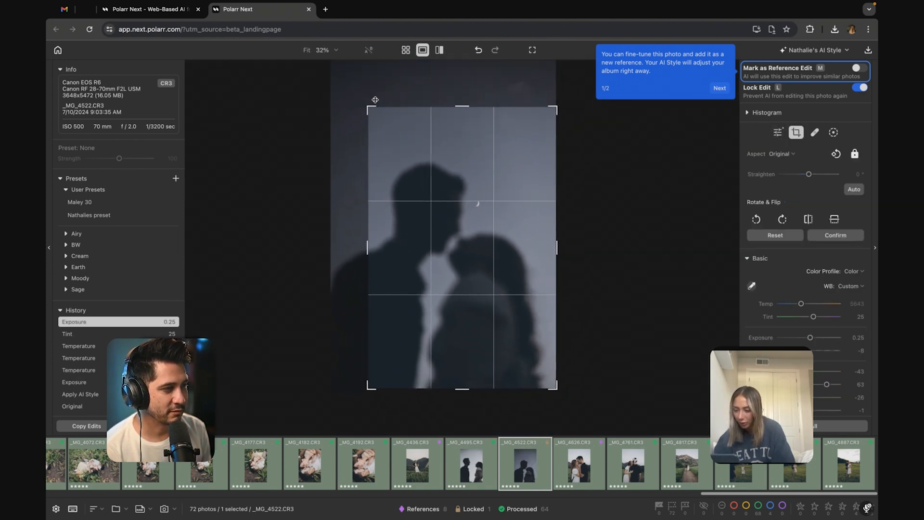
left_click_drag(456, 220, 454, 249)
key("Return")
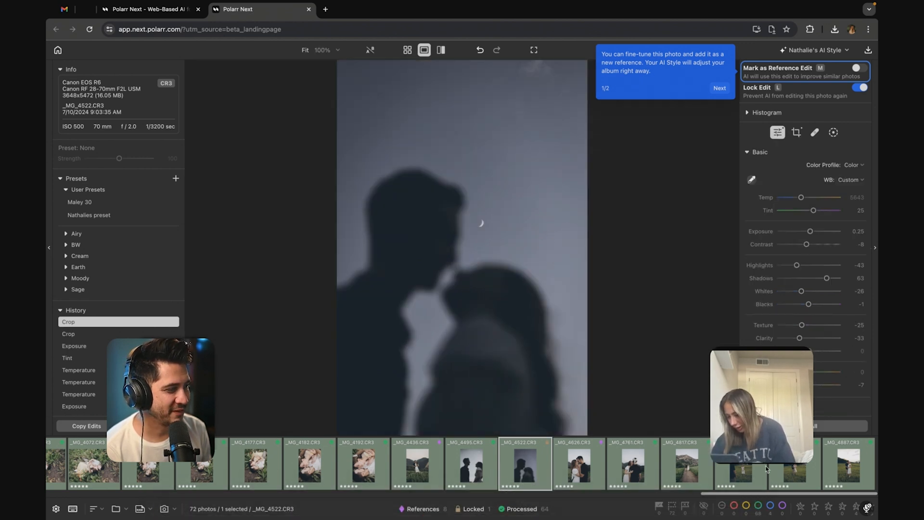
Open the neighbouring silhouette photo _MG_4495.CR3 and lower its exposure to 0.55
left_click(481, 472)
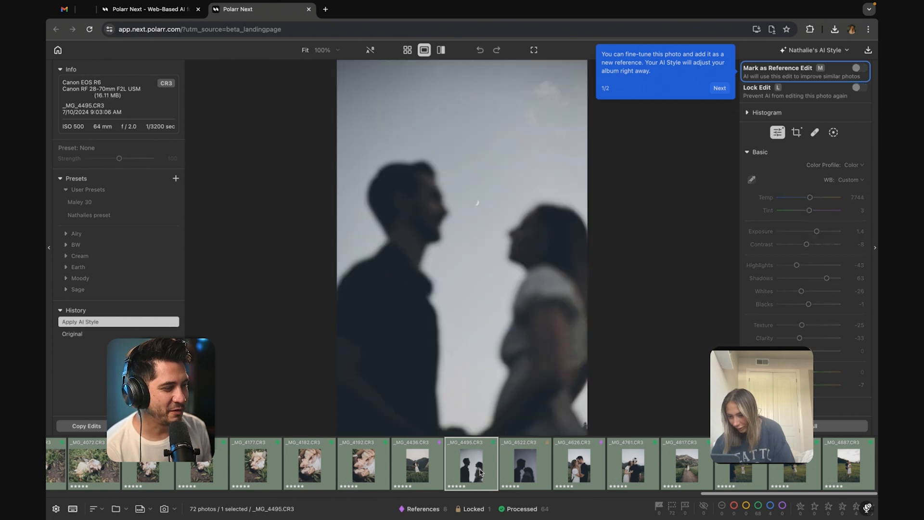
left_click_drag(809, 235, 812, 234)
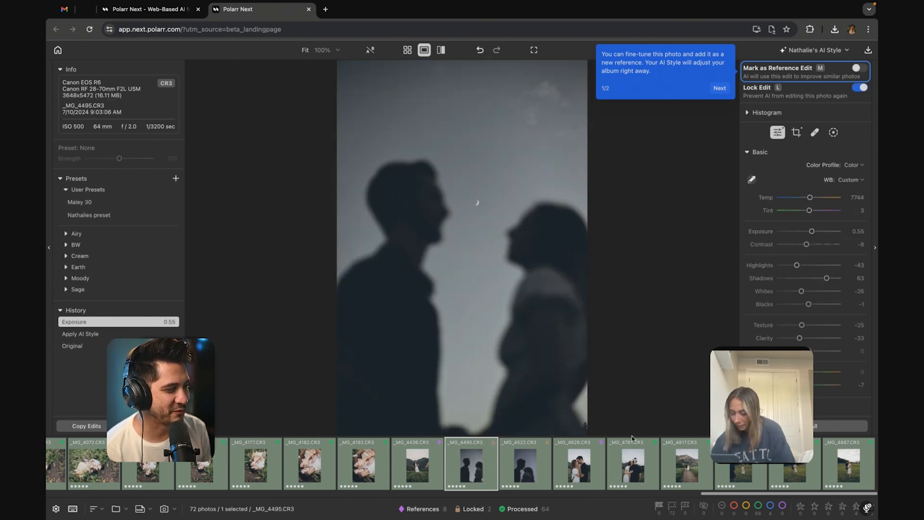
Mark the edited silhouette photo _MG_4522.CR3 as a reference edit and finish the on-screen tips
left_click(529, 463)
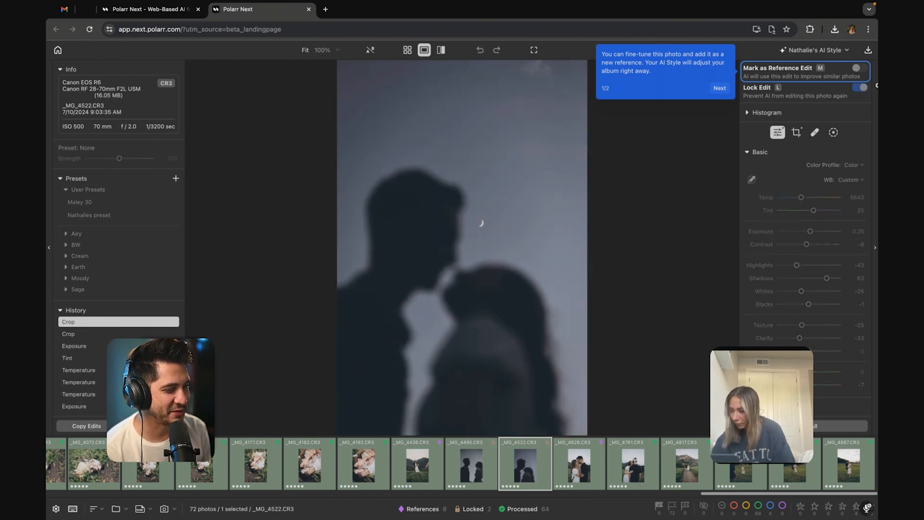
left_click(857, 68)
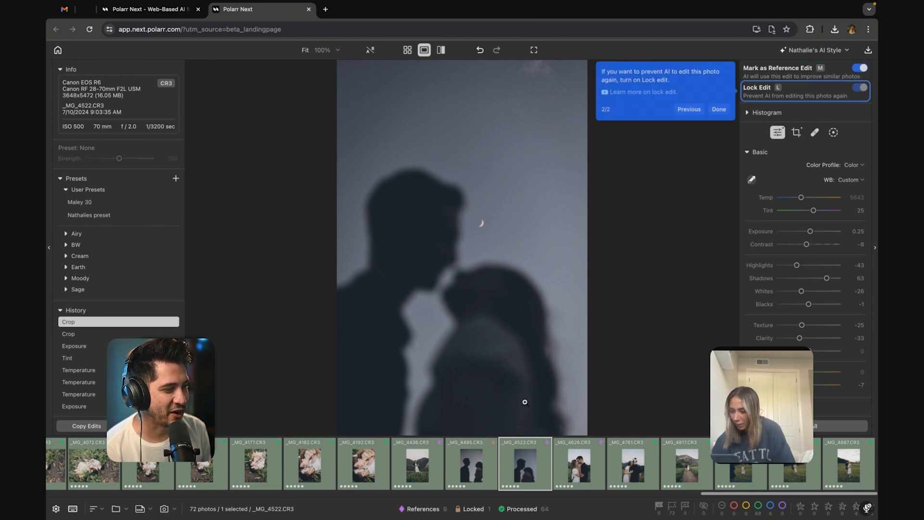
left_click(720, 107)
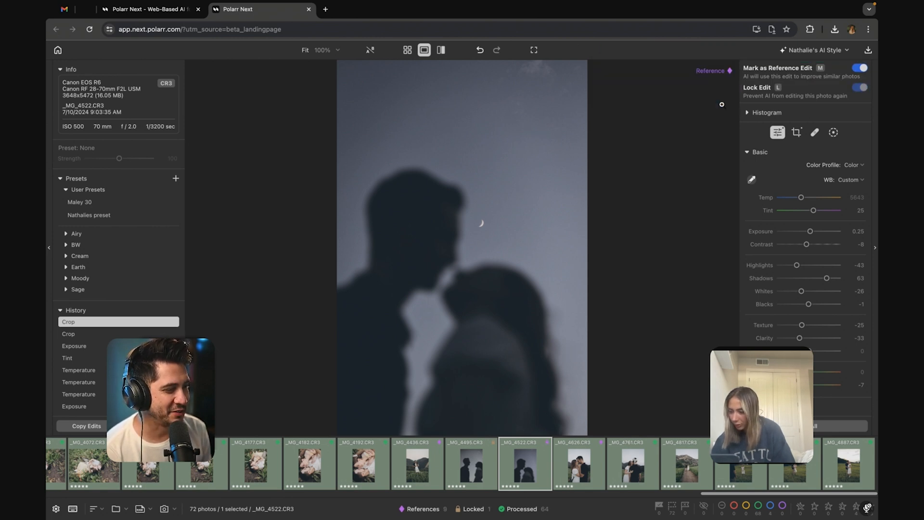
Return to _MG_4495.CR3 and set its exposure to -0.2, tint to 26 and temperature to 5891
left_click(459, 478)
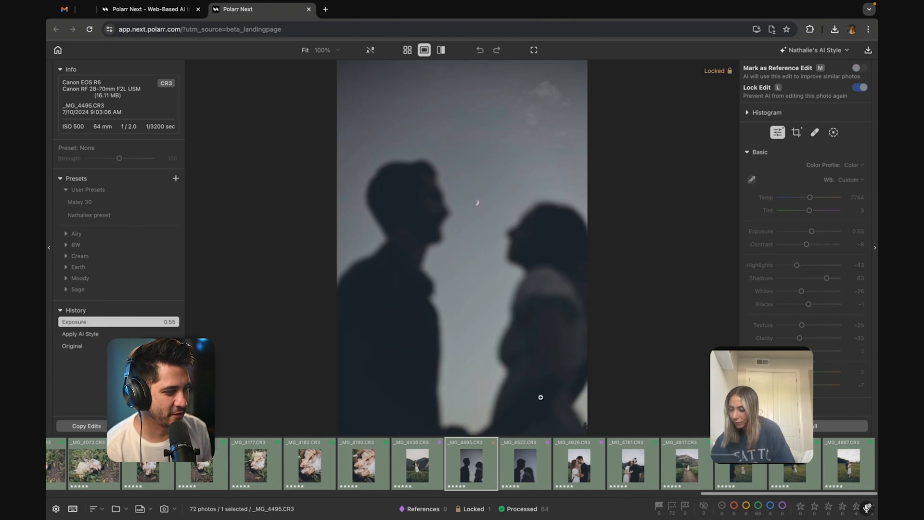
left_click_drag(812, 232, 802, 199)
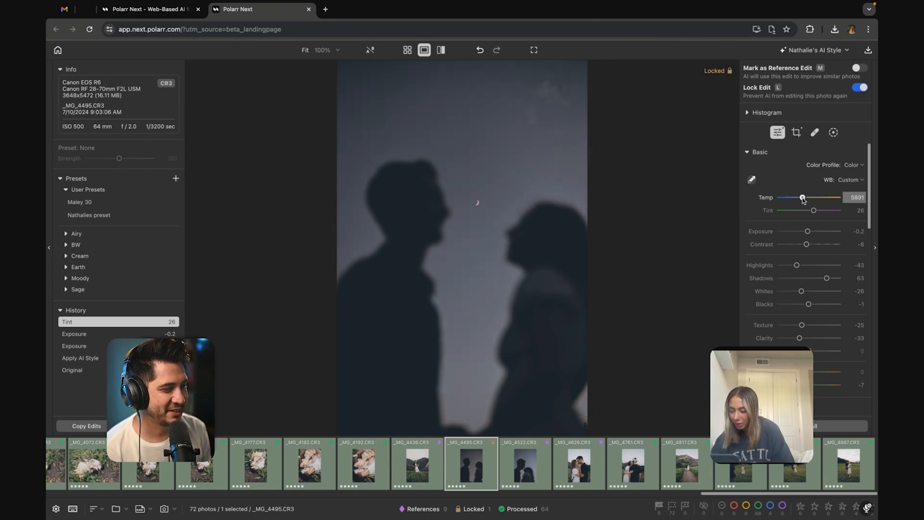
Crop _MG_4495.CR3 tighter around the two facing silhouettes, reposition the photo within the frame and apply the crop
left_click(797, 133)
left_click_drag(350, 75, 385, 133)
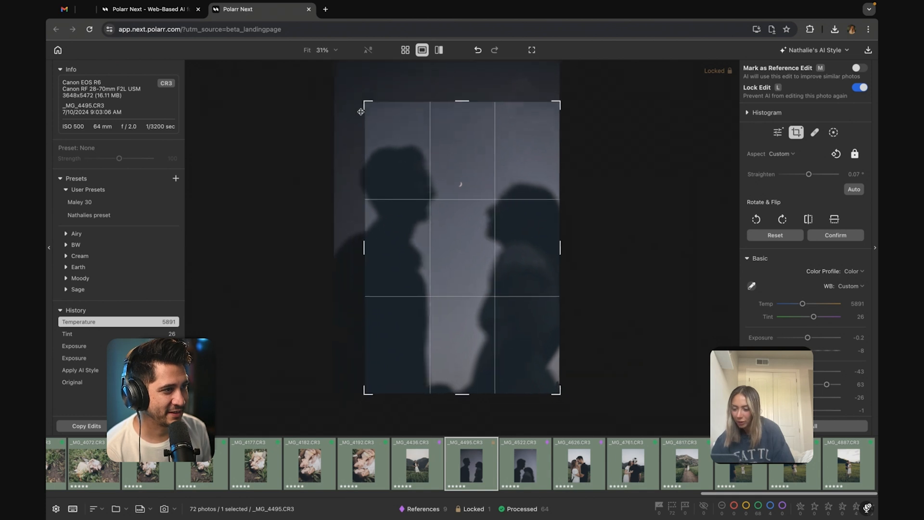
left_click(369, 108)
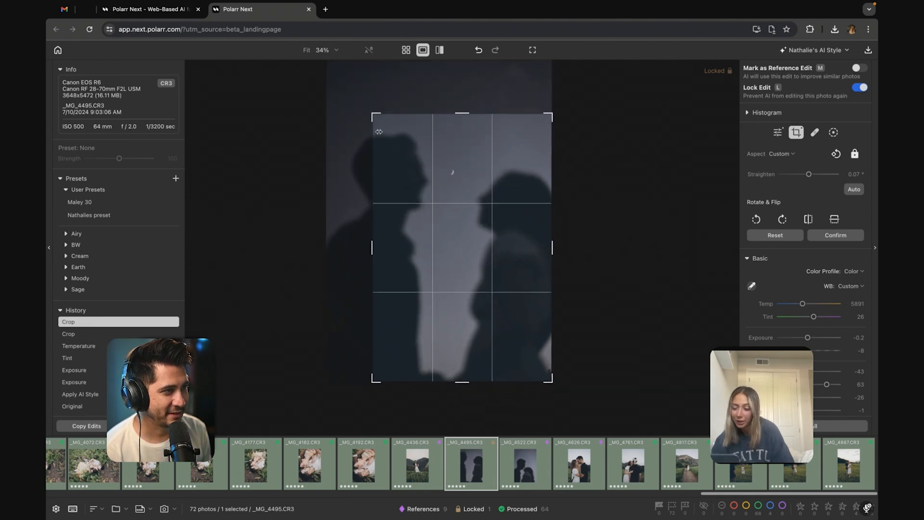
left_click_drag(470, 270, 470, 297)
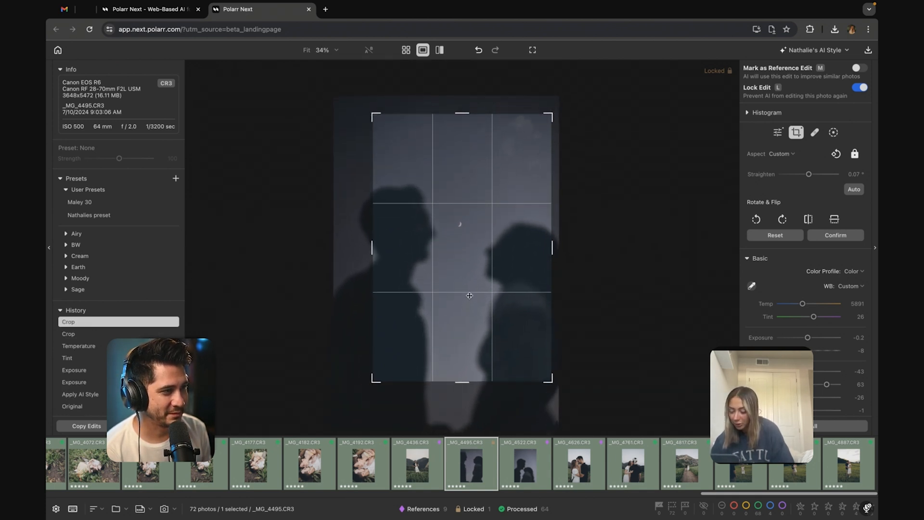
key("Return")
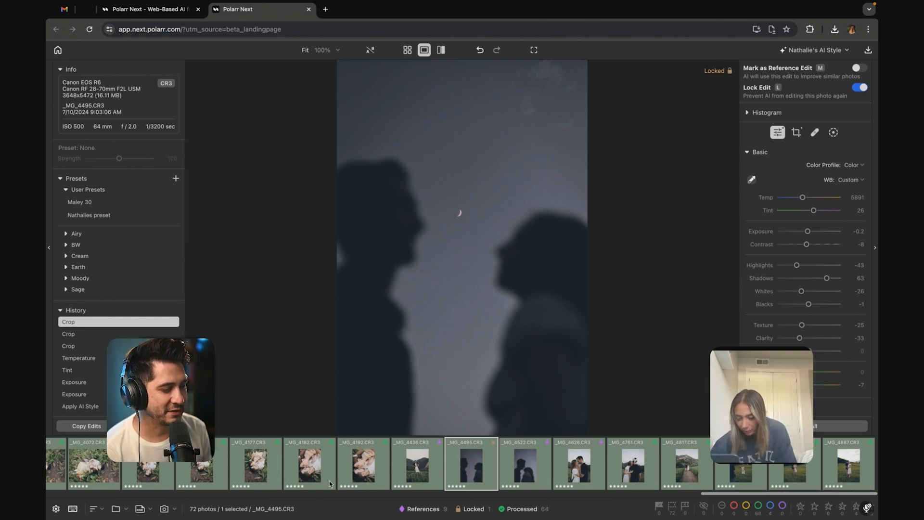
Find the meadow photo _MG_1144.CR3 near the start of the album and copy its edits with the preselected settings
scroll(175, 489, "left", 15)
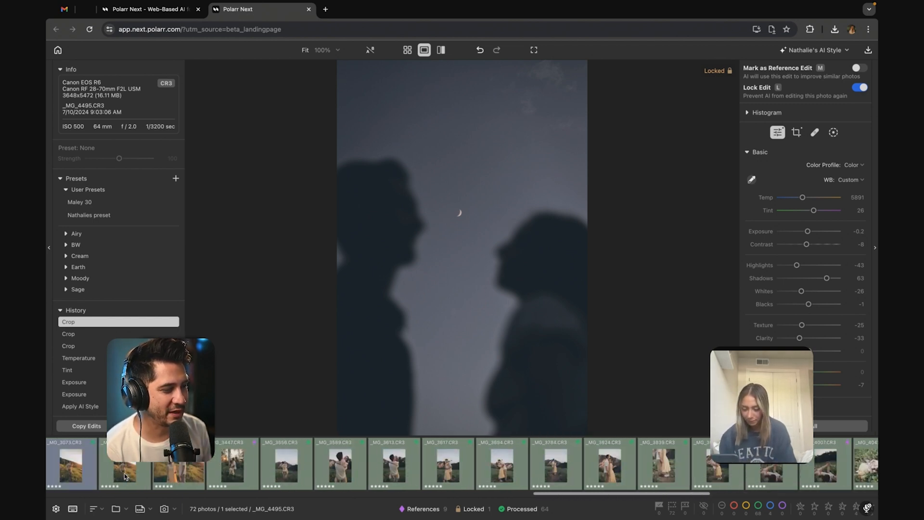
scroll(126, 477, "left", 10)
left_click(121, 479)
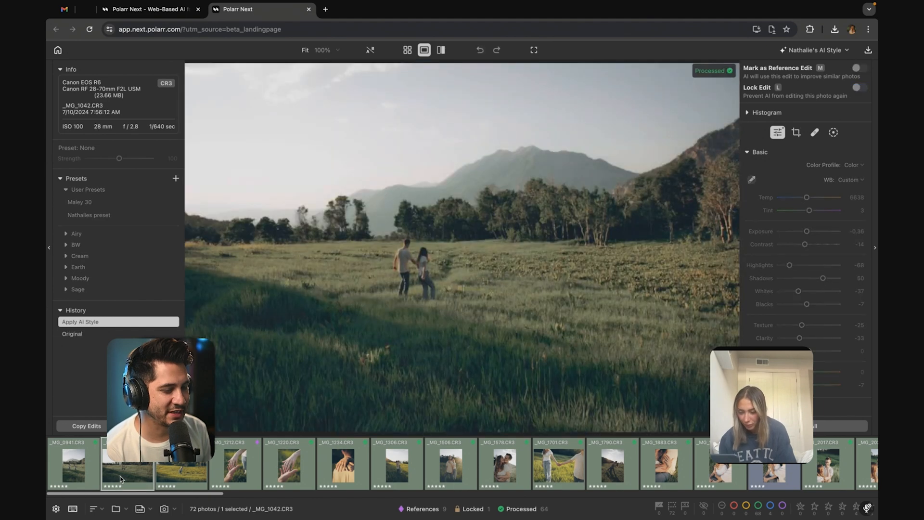
left_click(190, 472)
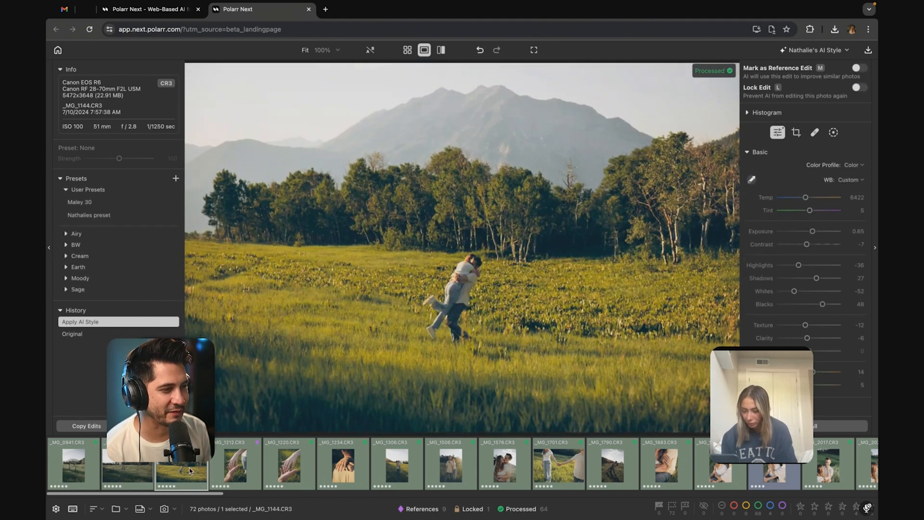
key("super+c")
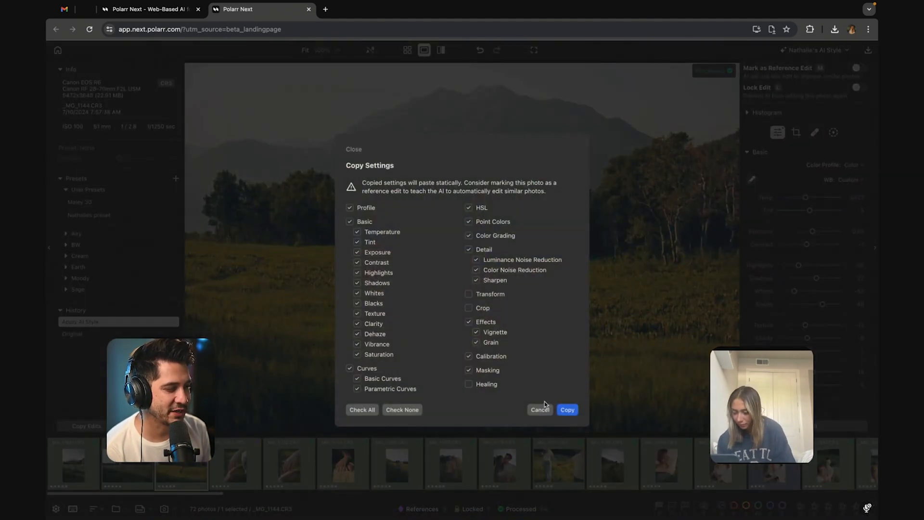
left_click(568, 410)
Make _MG_1042.CR3 a reference edit using the copied settings with exposure at 0.05
key("Left")
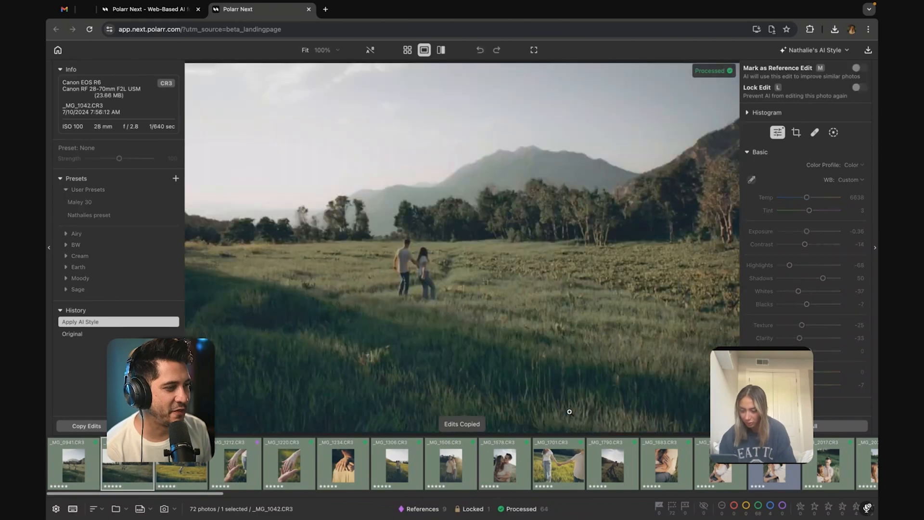
key("super+v")
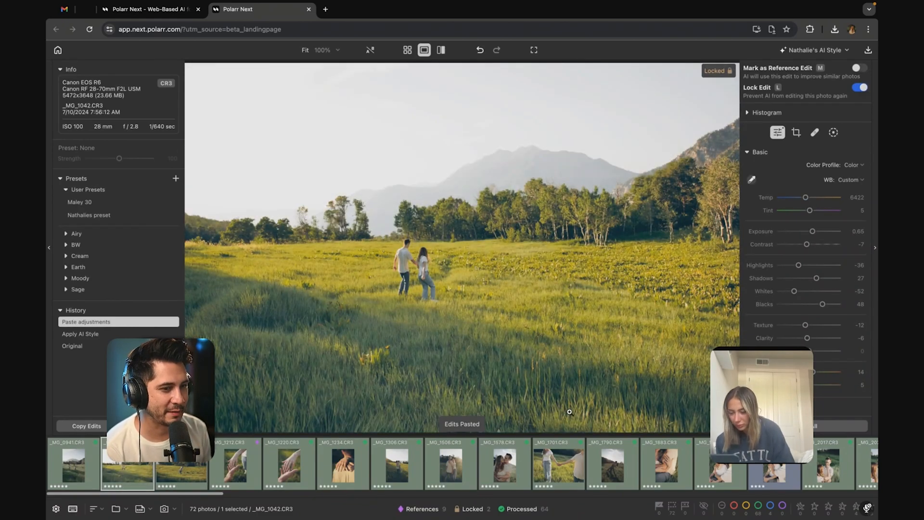
left_click_drag(811, 232, 810, 233)
key("m")
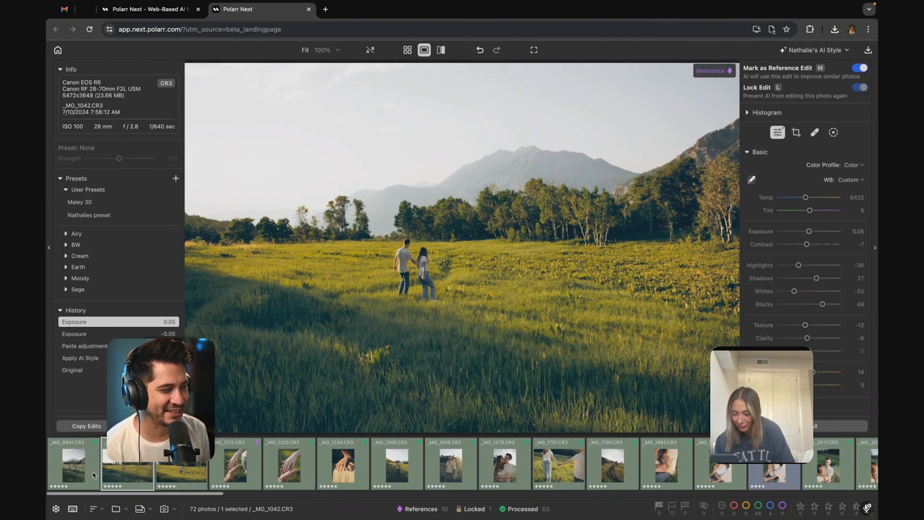
Paste the copied edits onto _MG_0941.CR3, set its exposure to 0.1 and mark it as a reference edit
left_click(75, 477)
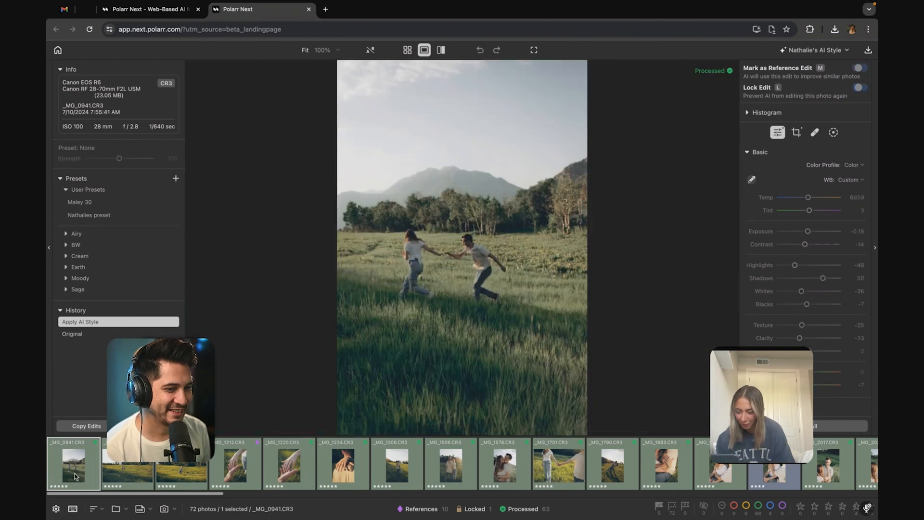
key("ctrl+v")
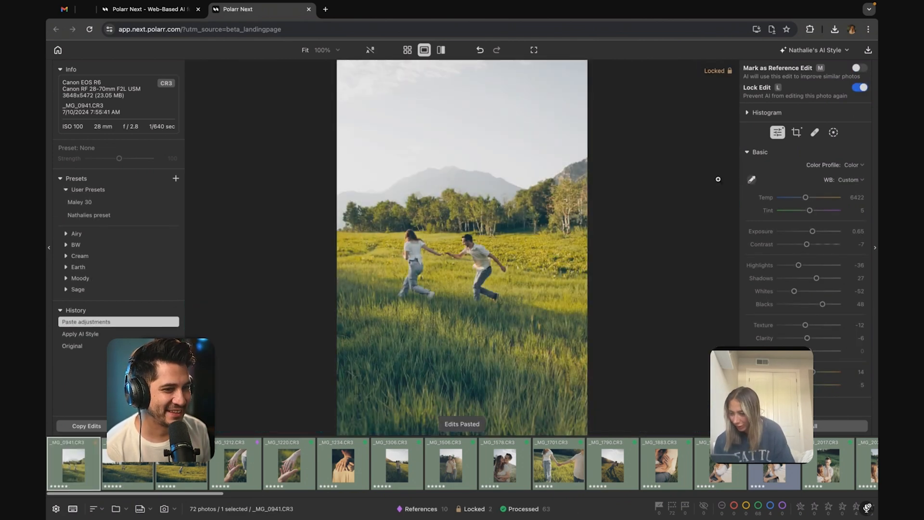
double_click(811, 232)
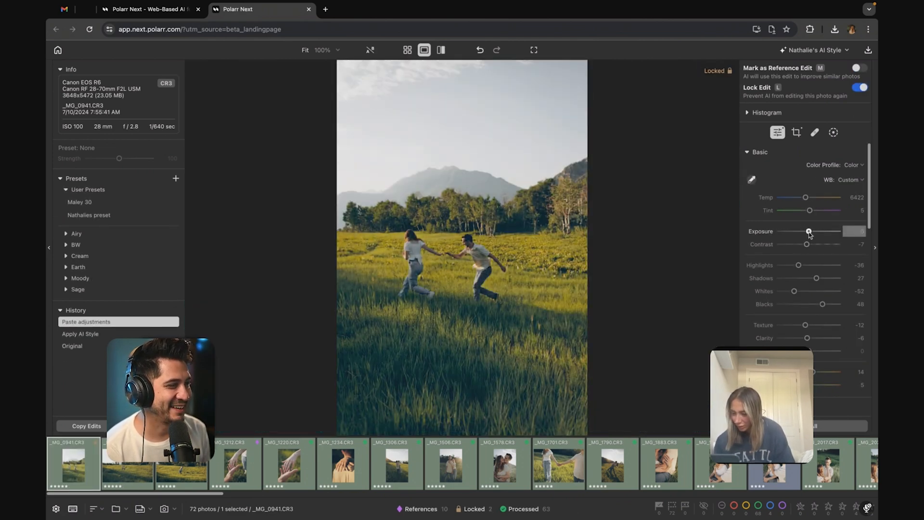
left_click(810, 233)
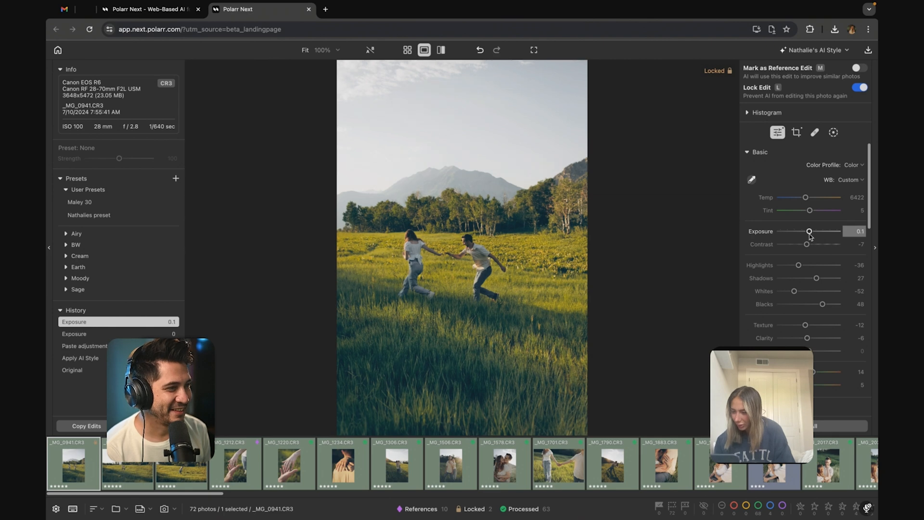
left_click(859, 68)
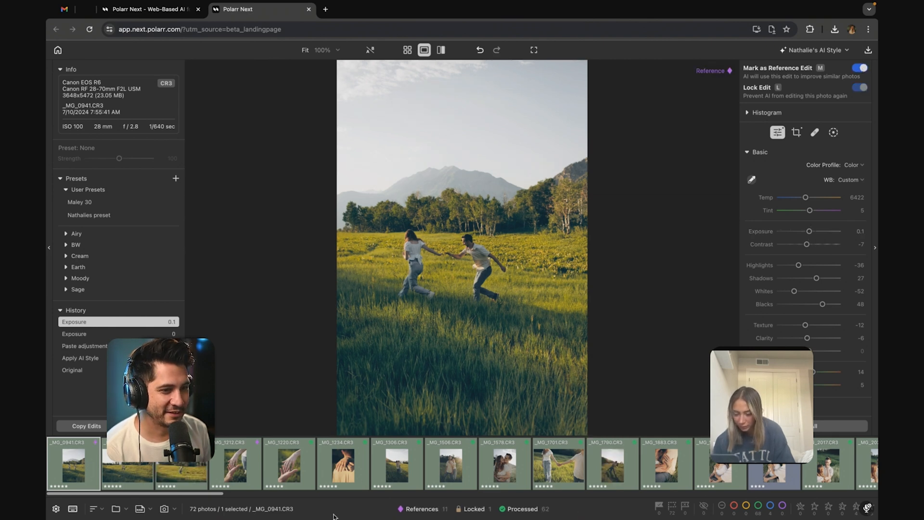
Open the ring close-up _MG_1234.CR3 and apply the black-and-white preset bw-4 to it
scroll(442, 471, "right", 1)
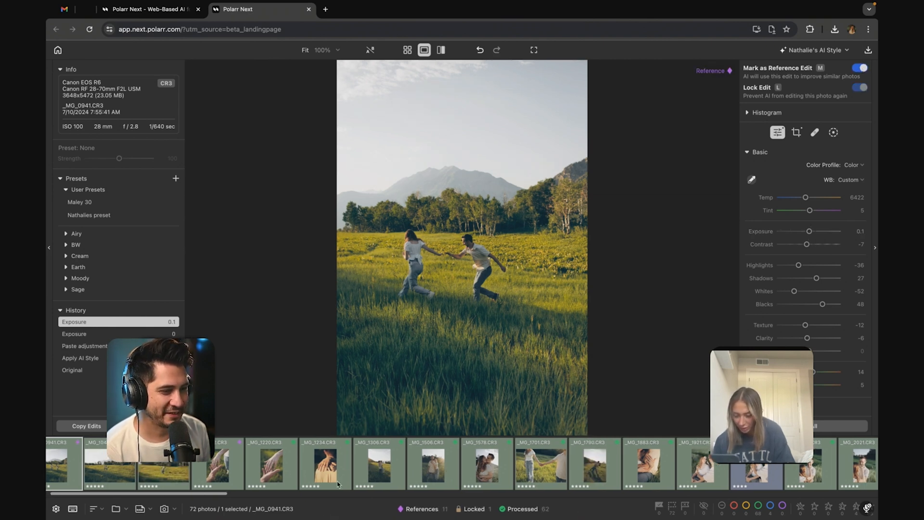
left_click(320, 477)
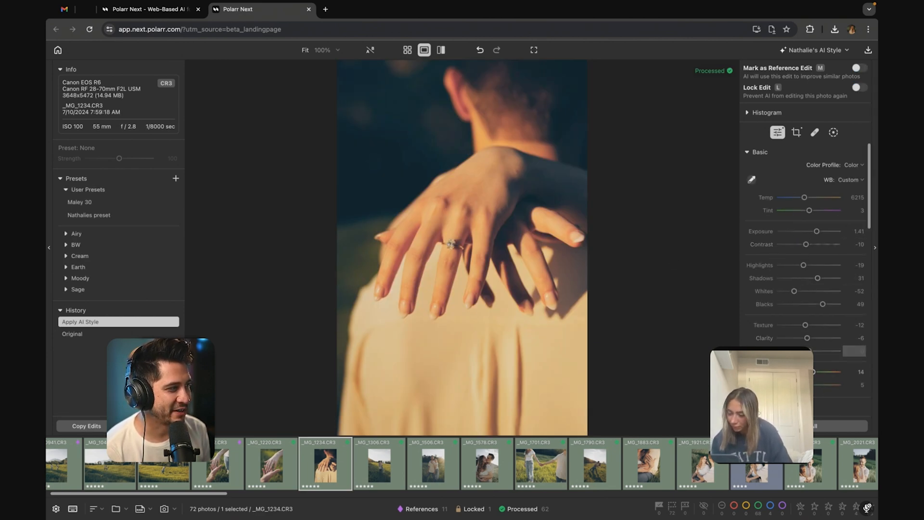
scroll(770, 292, "down", 15)
scroll(767, 287, "up", 15)
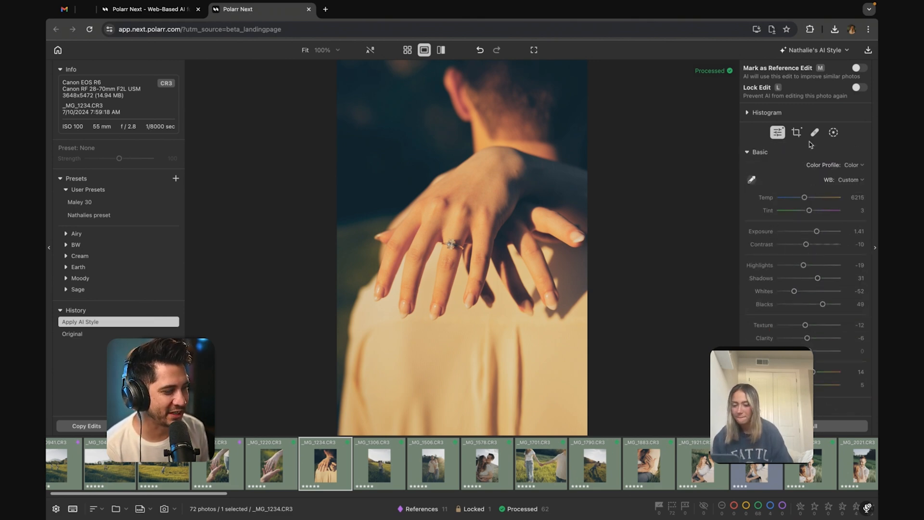
left_click(74, 245)
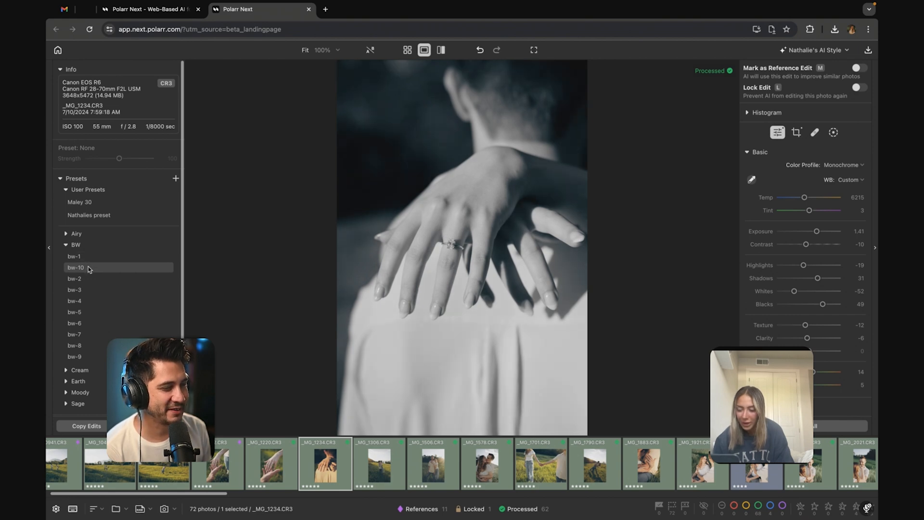
left_click(93, 299)
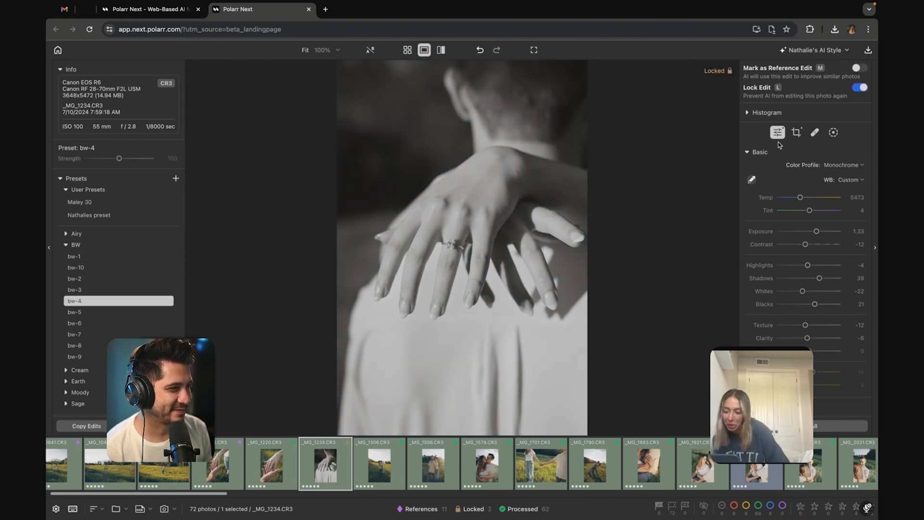
Set the exposure of the neighbouring embrace photo _MG_1306.CR3 to 0.9 and keep its edit locked
key("Right")
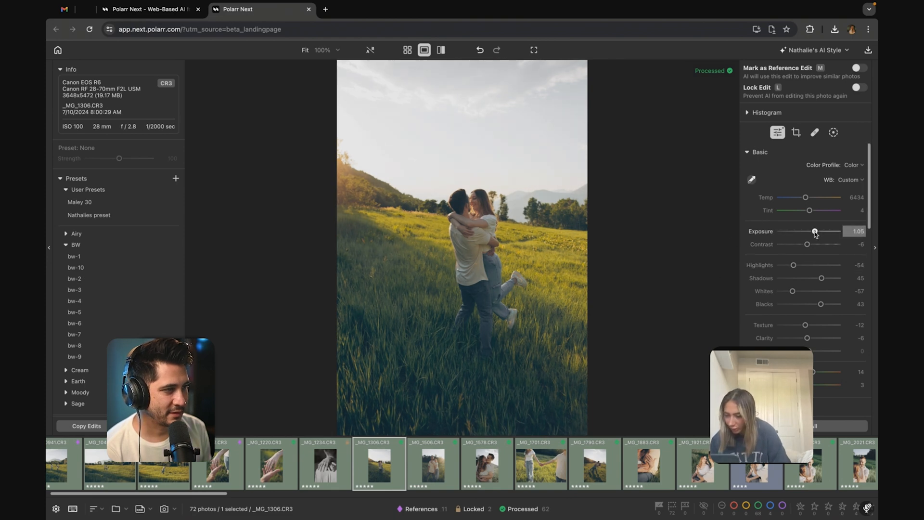
left_click_drag(815, 232, 813, 231)
key("l")
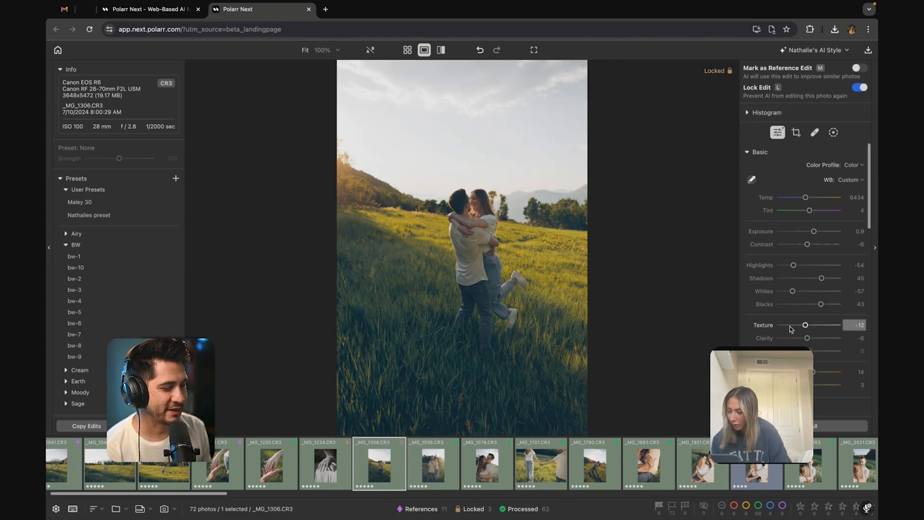
Crop _MG_1306.CR3 tighter around the embracing couple, reposition the photo within the frame and apply the crop
left_click(796, 133)
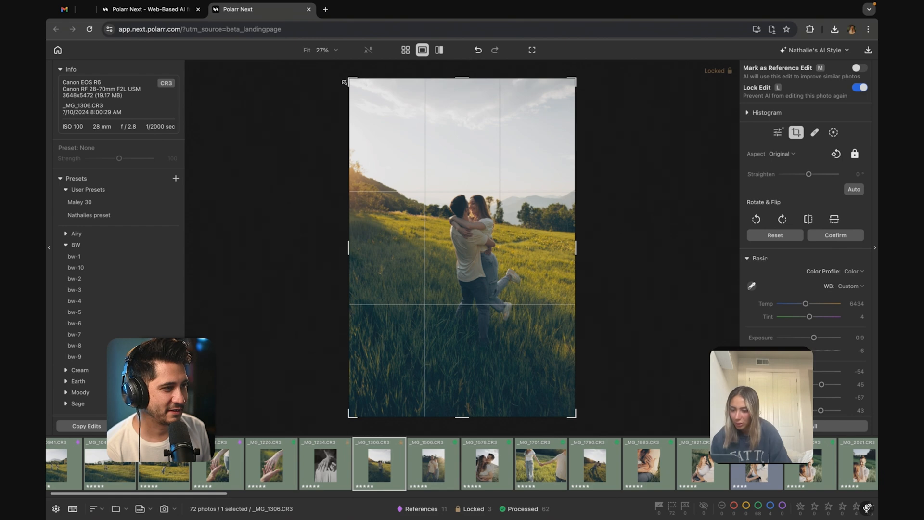
left_click_drag(350, 77, 369, 105)
left_click_drag(488, 226, 490, 263)
key("Return")
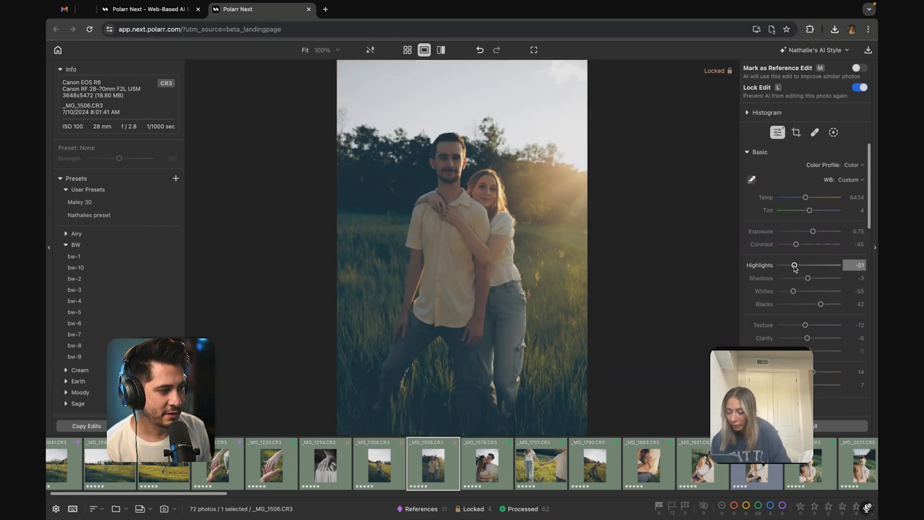
Set the temperature of the cheek-kiss photo _MG_1578.CR3 to 6065 and copy its edits
left_click(489, 468)
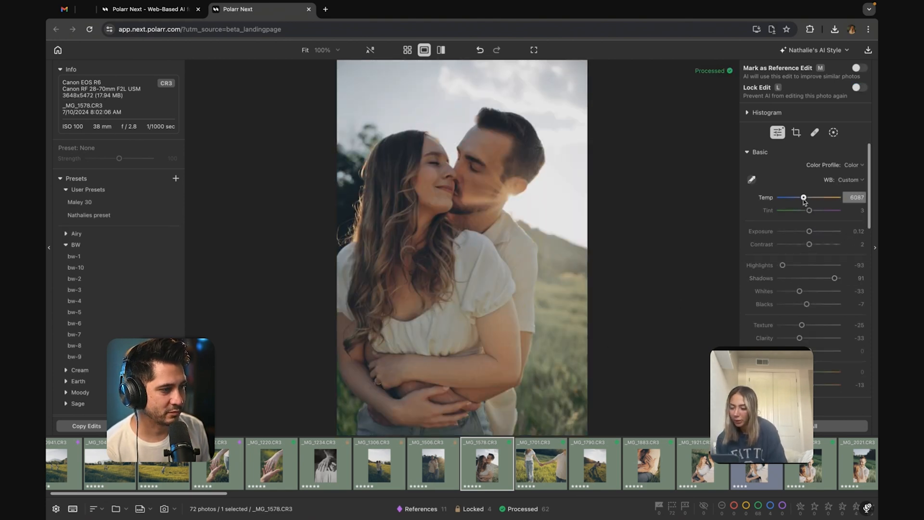
key("l")
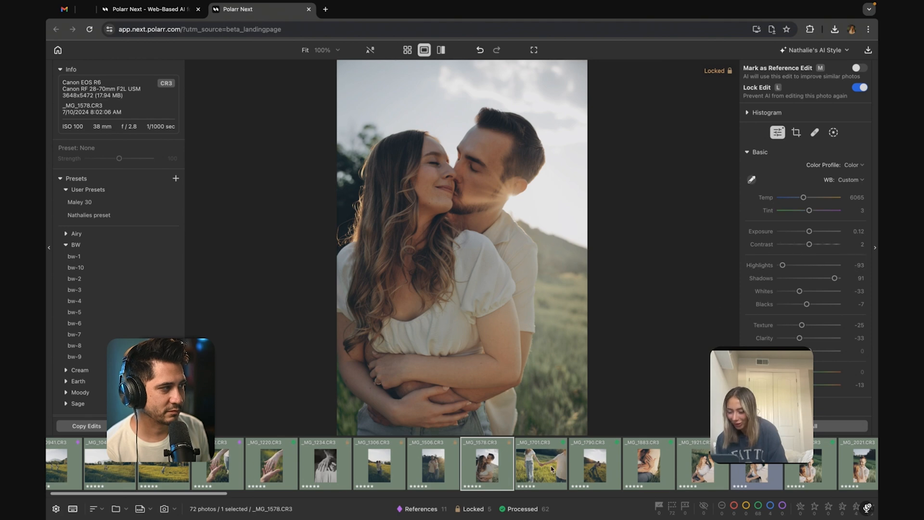
key("super+c")
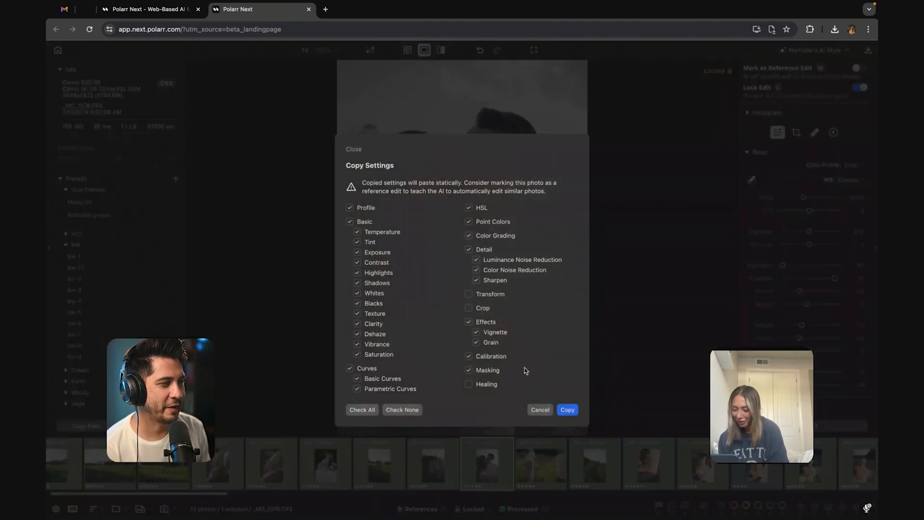
left_click(564, 408)
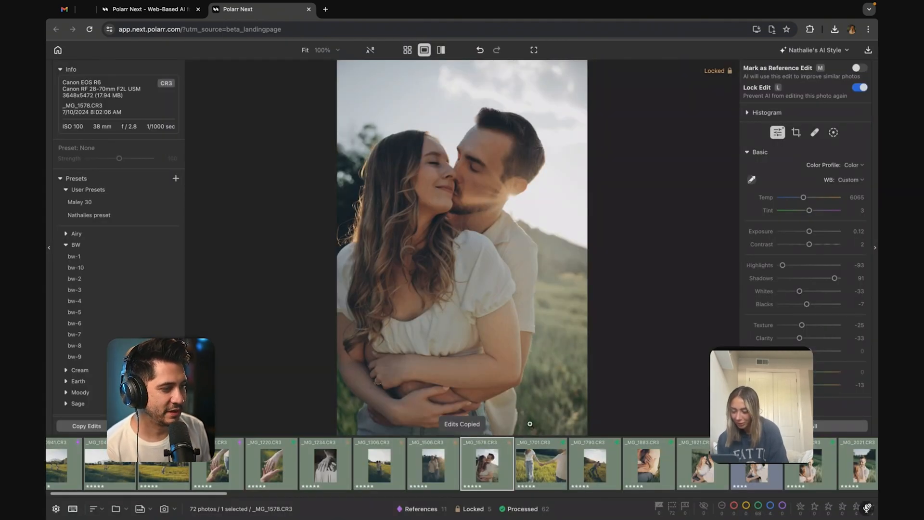
Copy the edits of the hand-holding photo _MG_1701.CR3 onto _MG_1578.CR3 and set the exposure there to 0.65
left_click(542, 478)
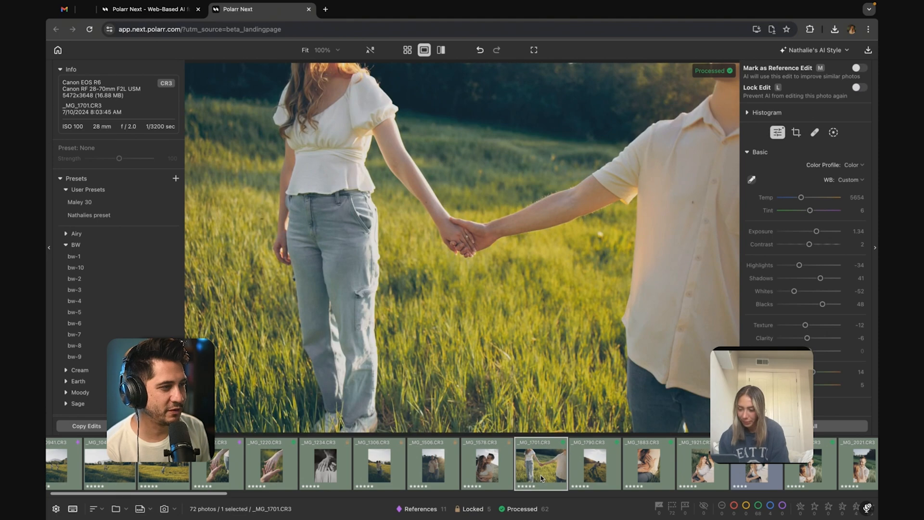
key("super+c")
left_click(567, 410)
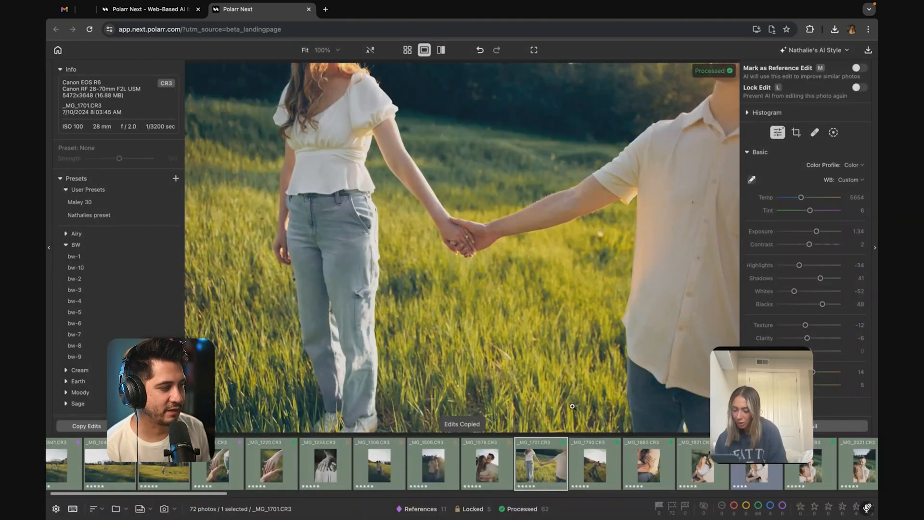
key("Left")
key("super+v")
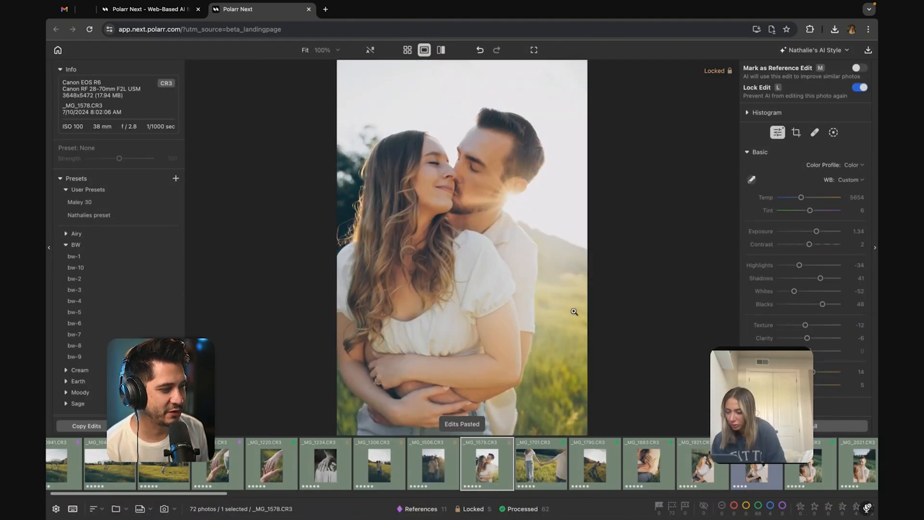
left_click_drag(816, 232, 813, 233)
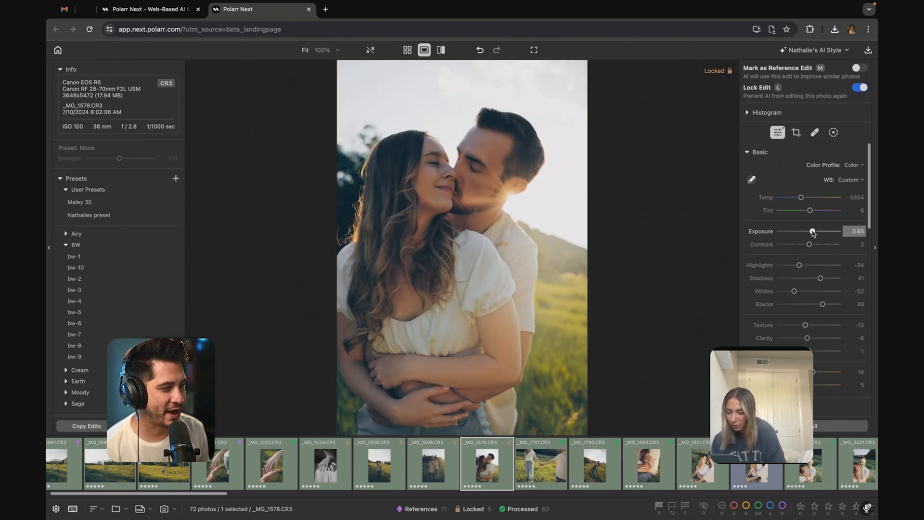
Add a new subject mask to _MG_1578.CR3
left_click(834, 132)
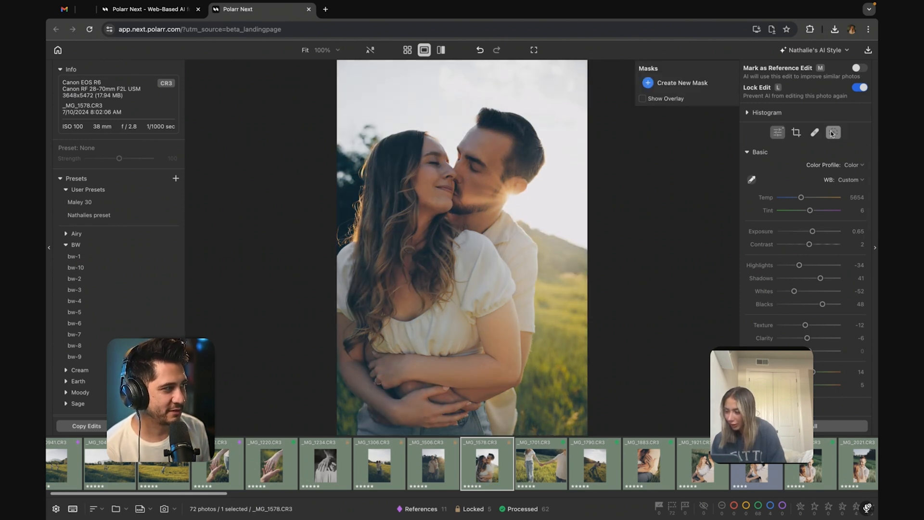
left_click(693, 82)
left_click(666, 102)
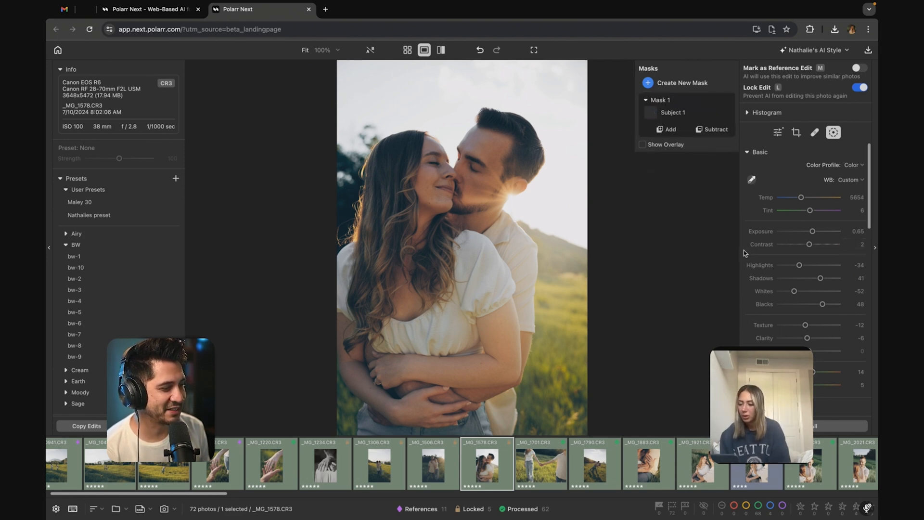
Set the exposure of the subject mask on _MG_1578.CR3 to 0.25
left_click_drag(807, 185, 812, 188)
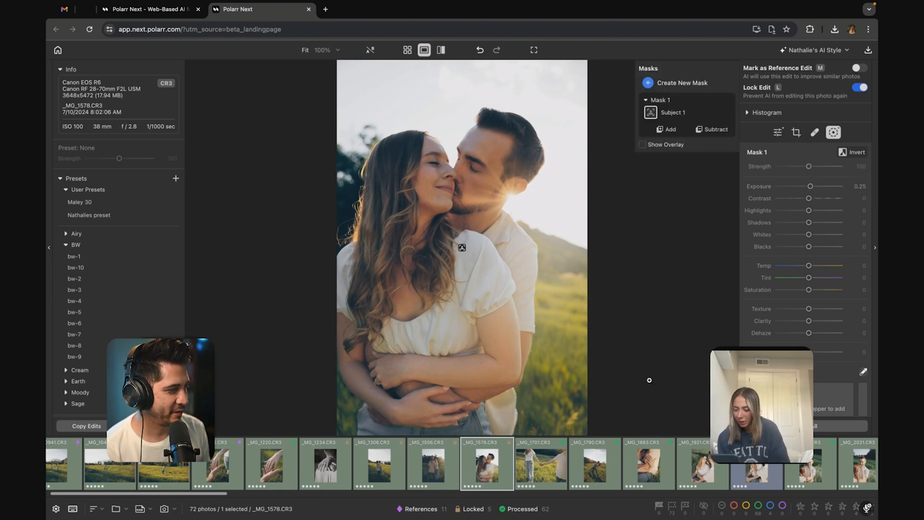
Lower the overall exposure of the hand-holding photo _MG_1701.CR3 to 0.65
left_click(535, 470)
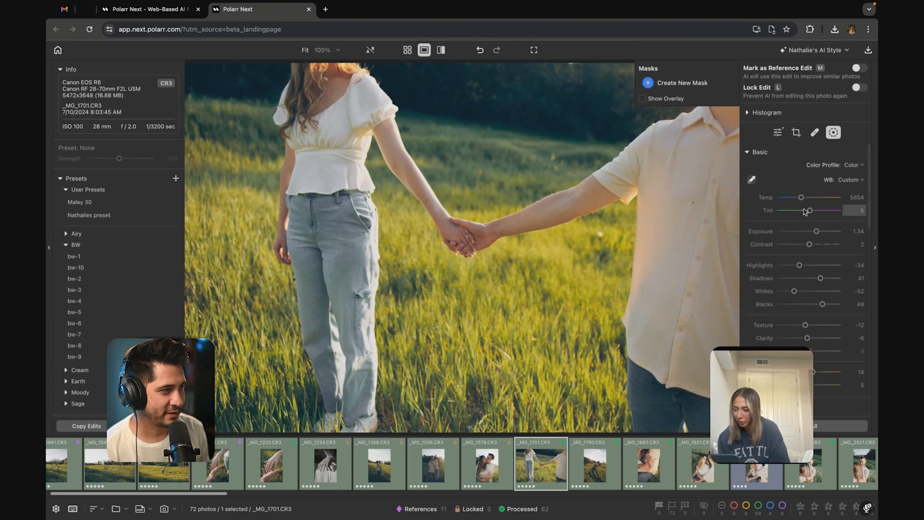
left_click(813, 232)
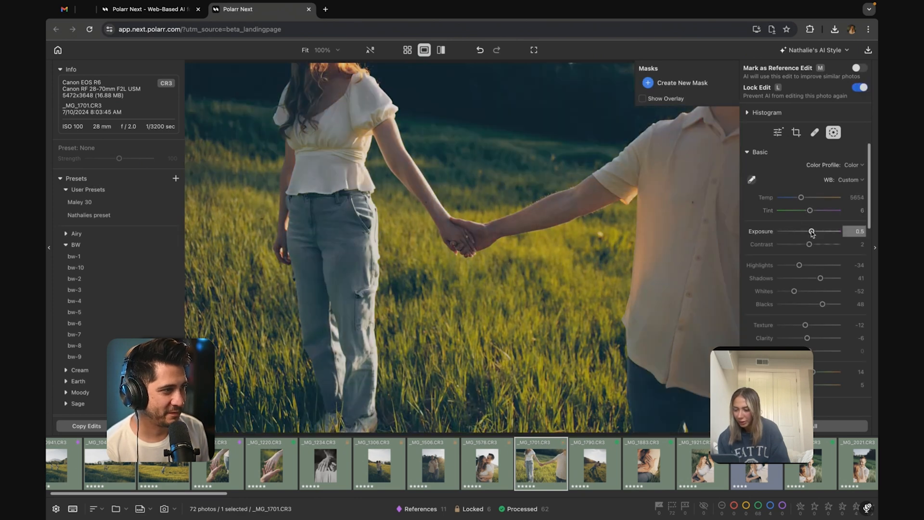
left_click_drag(814, 234, 813, 233)
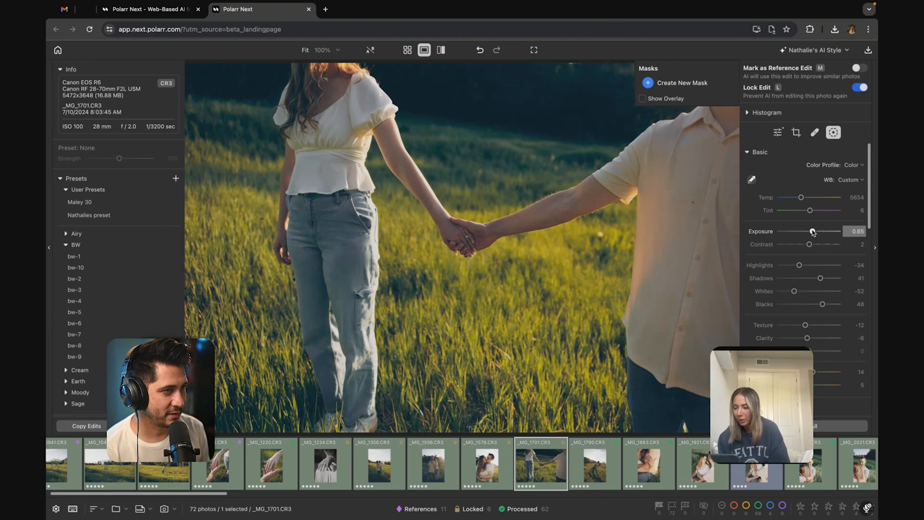
Add a subject mask to _MG_1701.CR3 and set the mask's exposure to 0.5
left_click(683, 82)
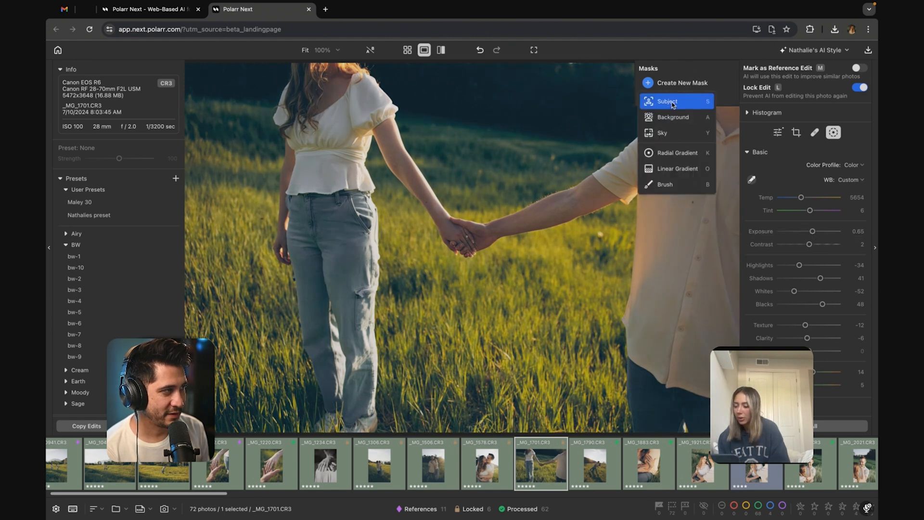
left_click(673, 102)
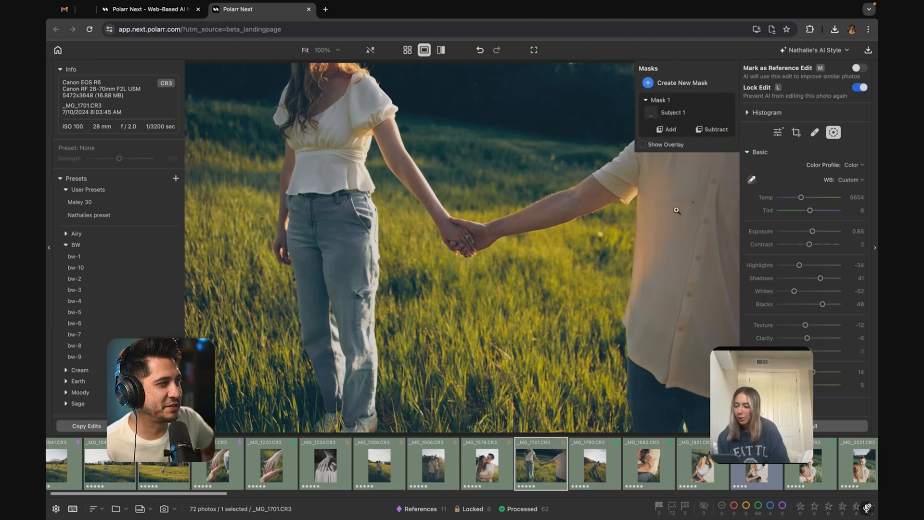
left_click_drag(811, 186, 814, 188)
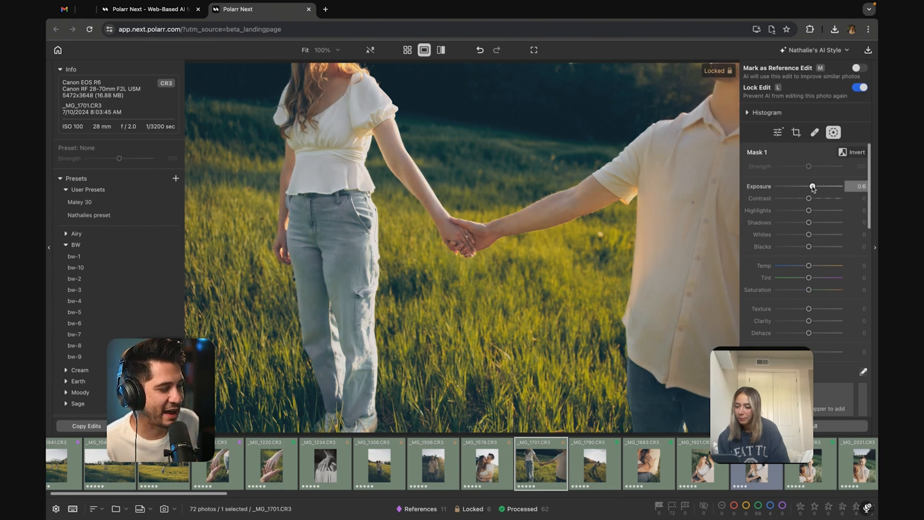
left_click_drag(813, 188, 812, 188)
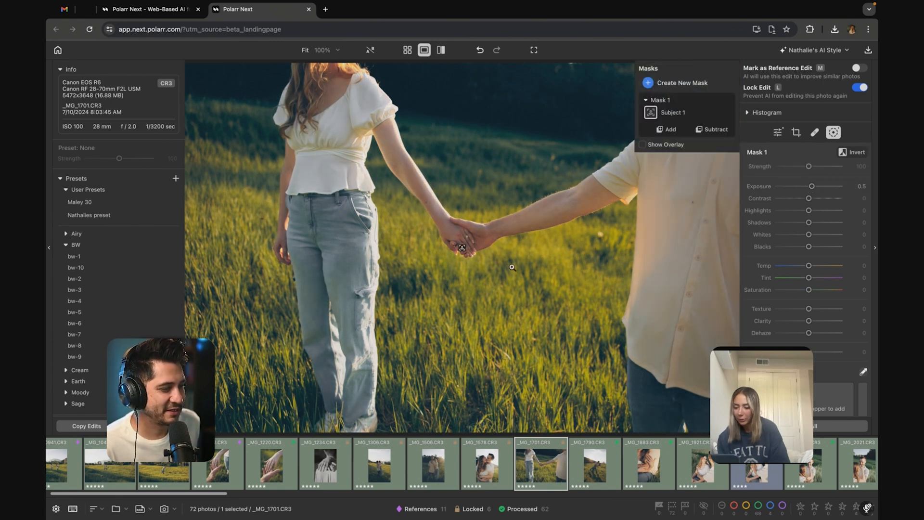
Raise the overall exposure of _MG_1701.CR3 to 0.9 in the basic adjustments
scroll(551, 239, "down", 5)
scroll(551, 240, "up", 3)
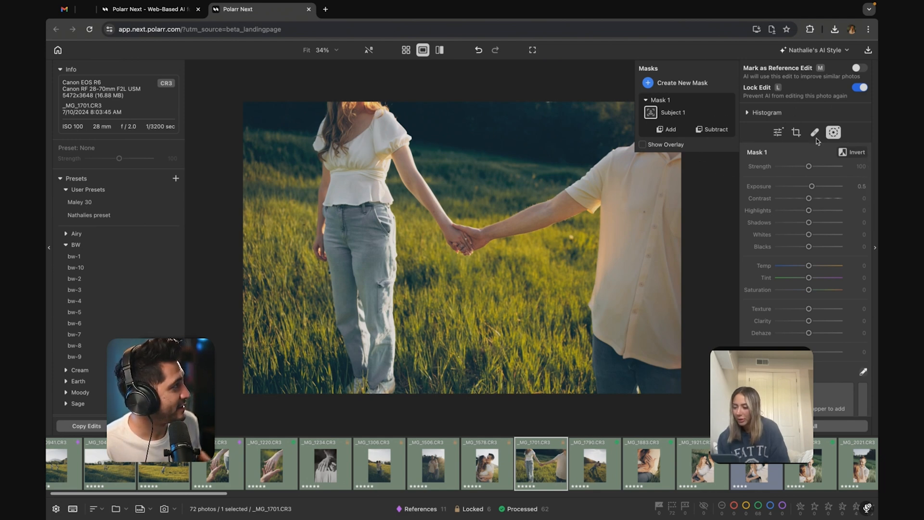
left_click(778, 132)
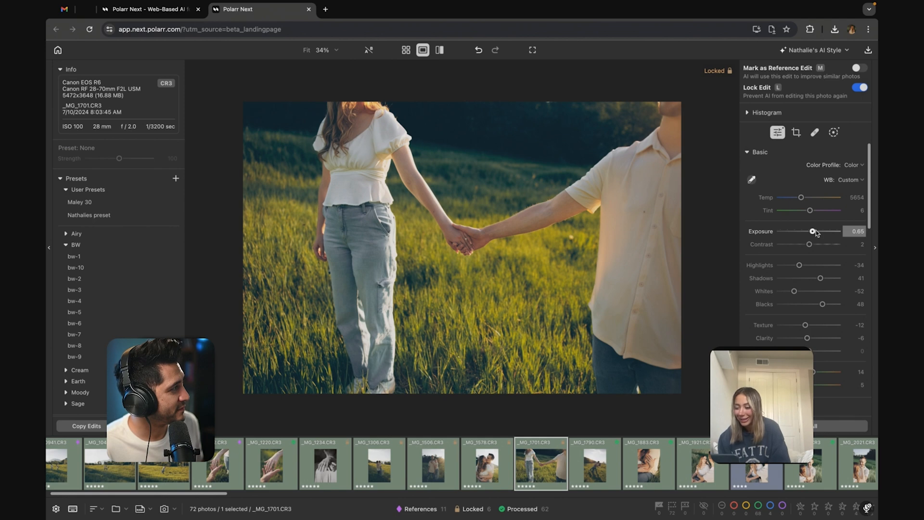
left_click_drag(817, 233, 814, 234)
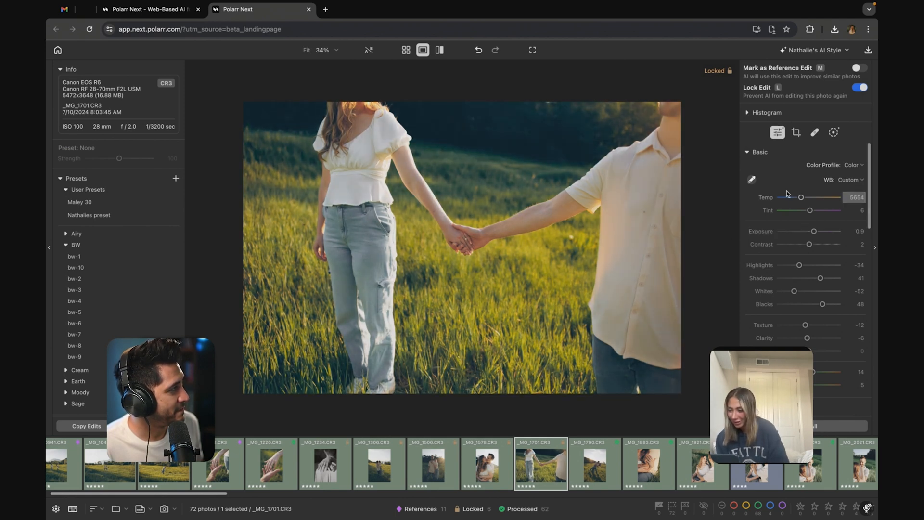
Delete the Subject 1 component from Mask 1 on _MG_1701.CR3
left_click(834, 132)
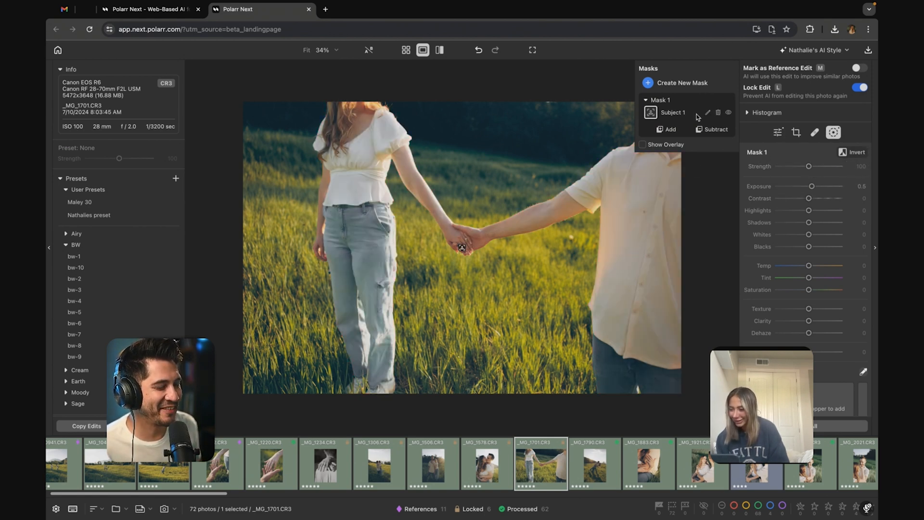
left_click(708, 112)
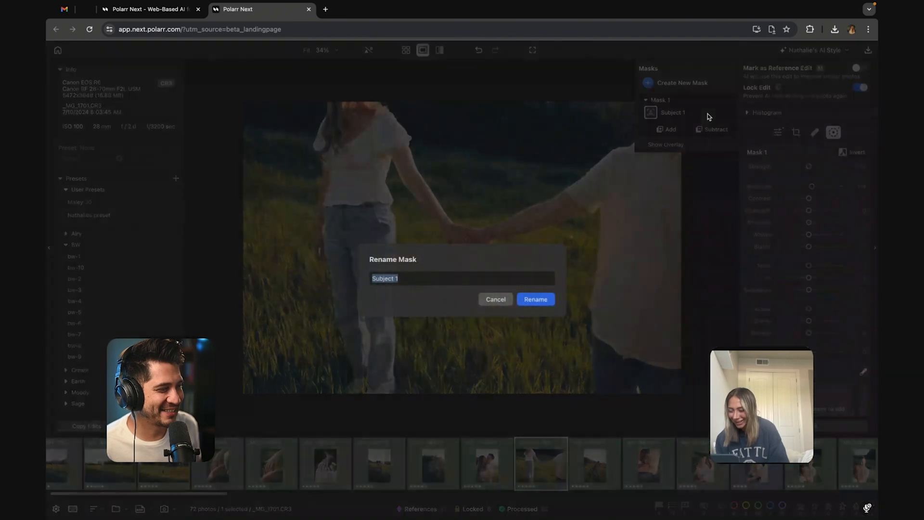
left_click(488, 301)
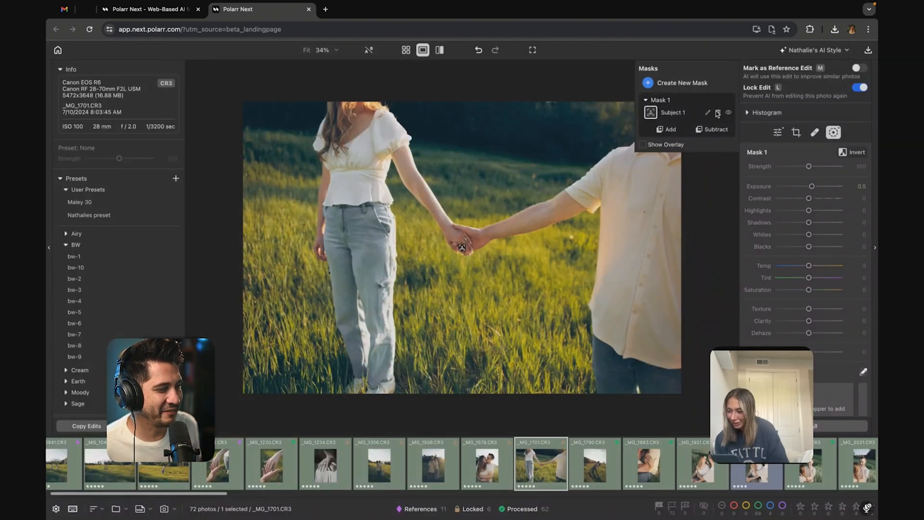
left_click(718, 113)
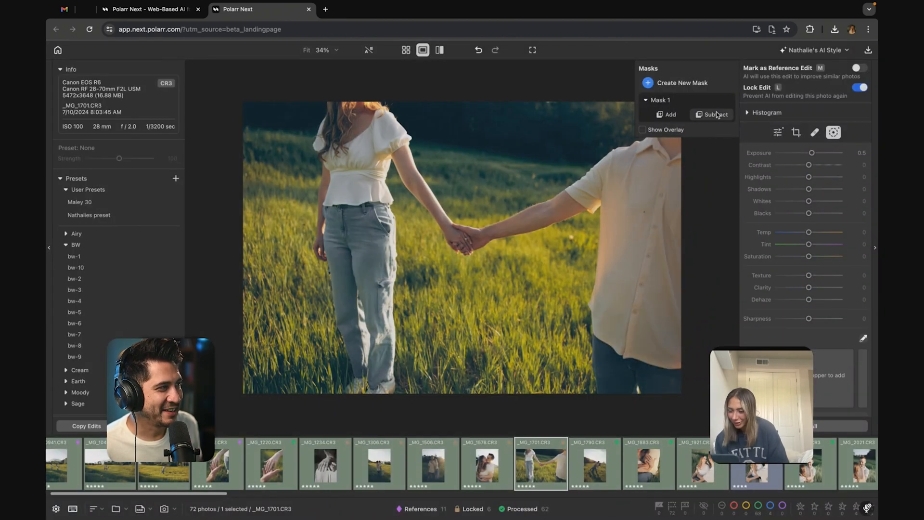
Return to the basic adjustments of _MG_1701.CR3 and set the overall exposure to 1.35
left_click(834, 133)
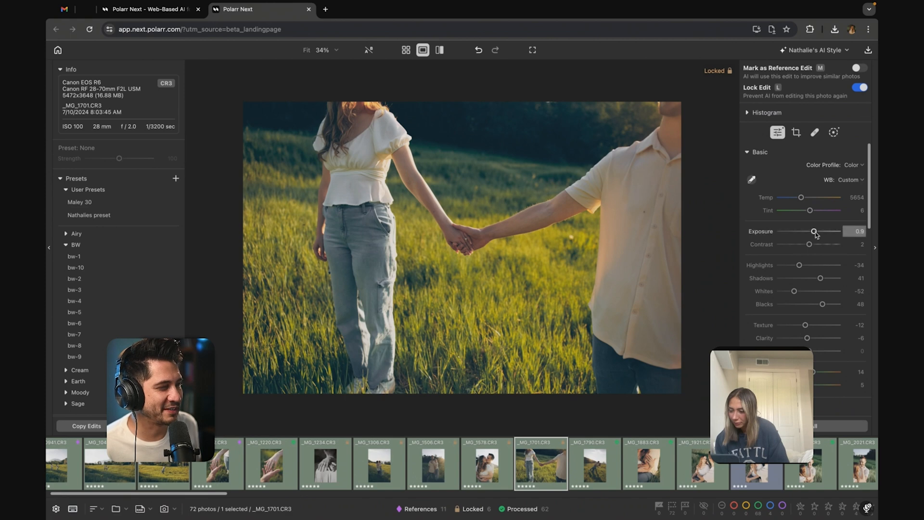
left_click_drag(814, 232, 817, 232)
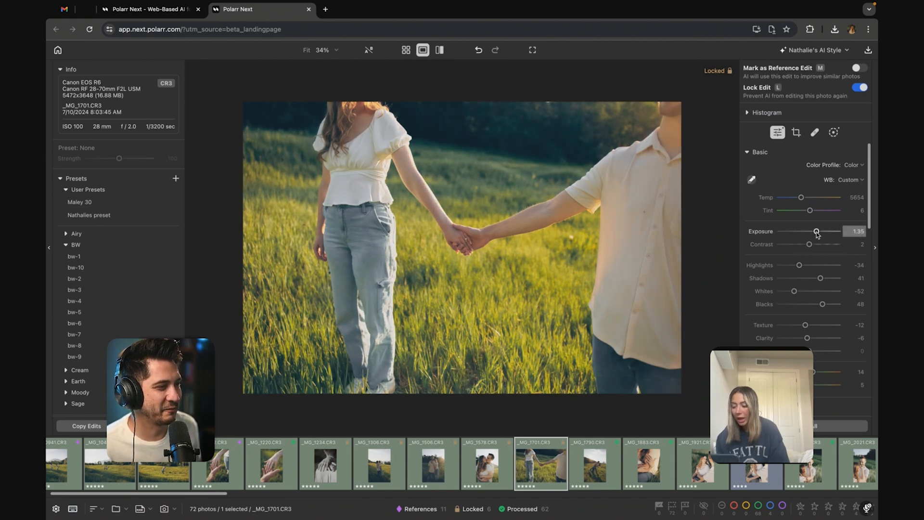
Set the exposure of the dip-kiss photo _MG_1790.CR3 to 0.5
scroll(617, 474, "right", 2)
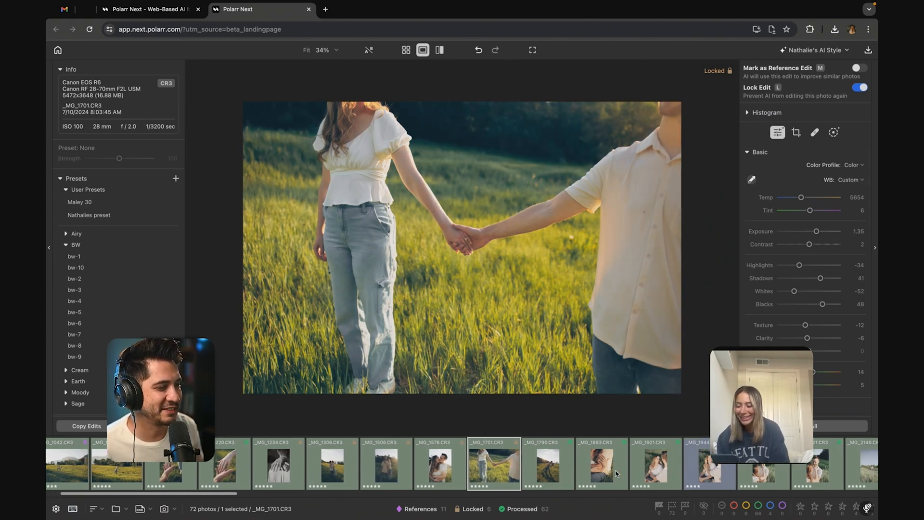
left_click(547, 472)
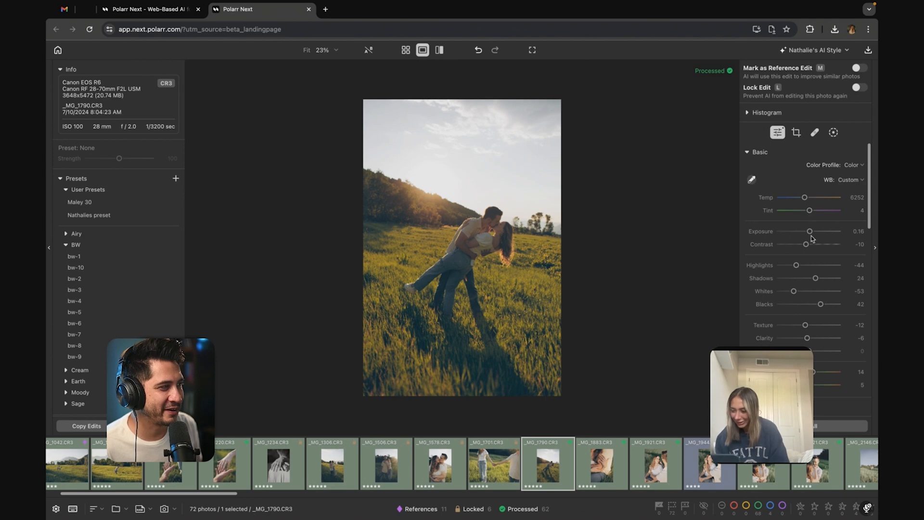
left_click_drag(813, 234, 812, 235)
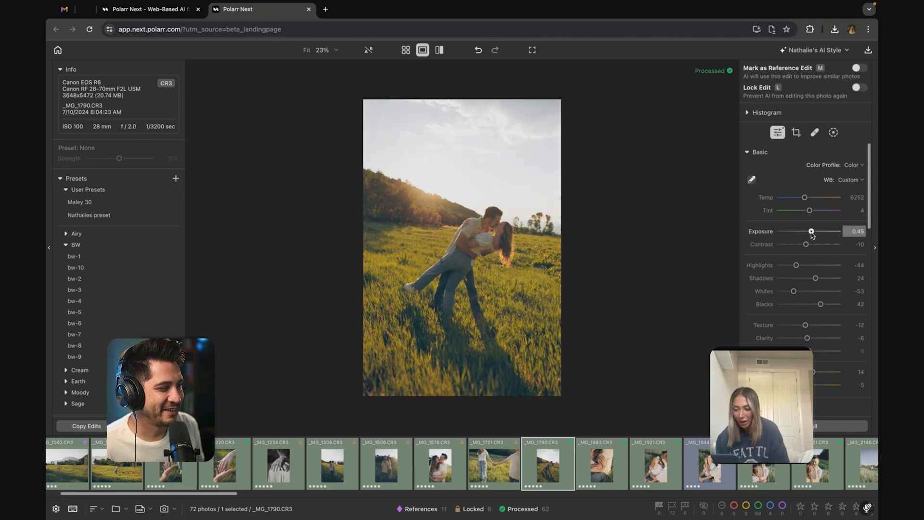
Crop _MG_1790.CR3 tighter around the kissing couple, reposition the photo within the frame and apply the crop
left_click(796, 132)
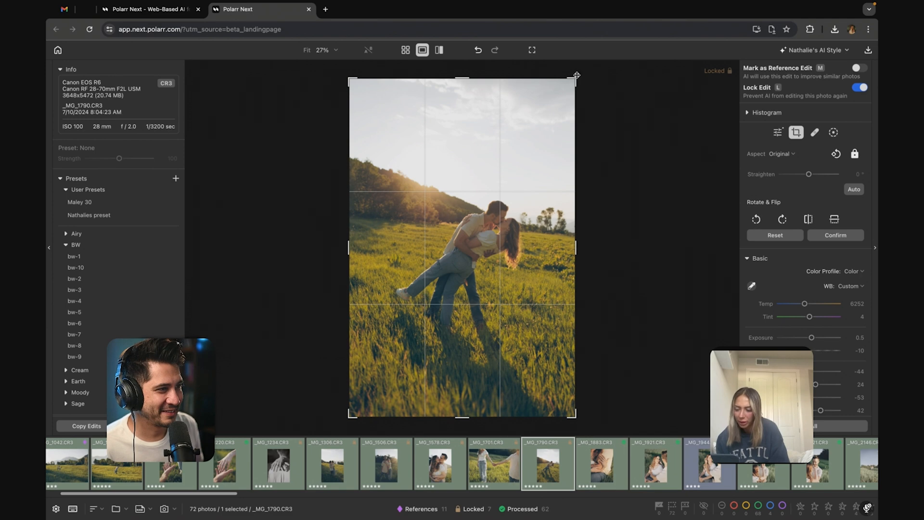
left_click_drag(577, 75, 560, 100)
left_click_drag(480, 207, 454, 228)
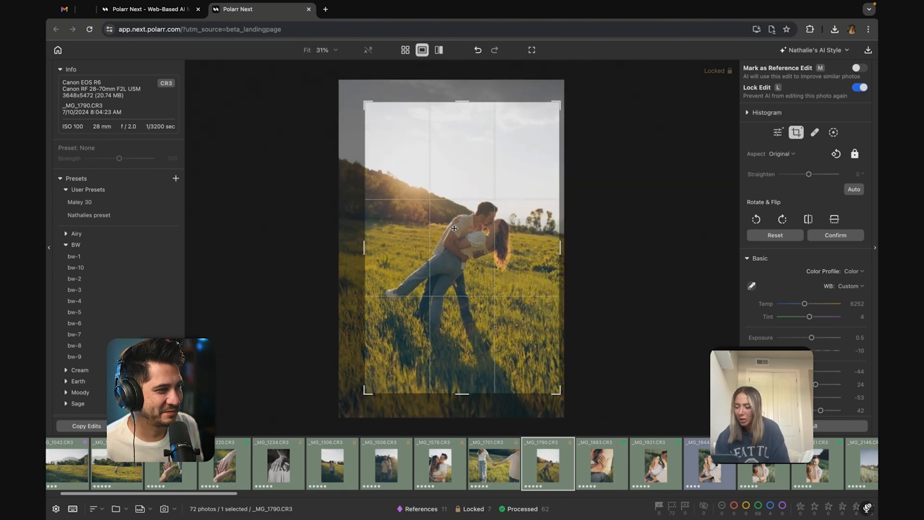
key("Return")
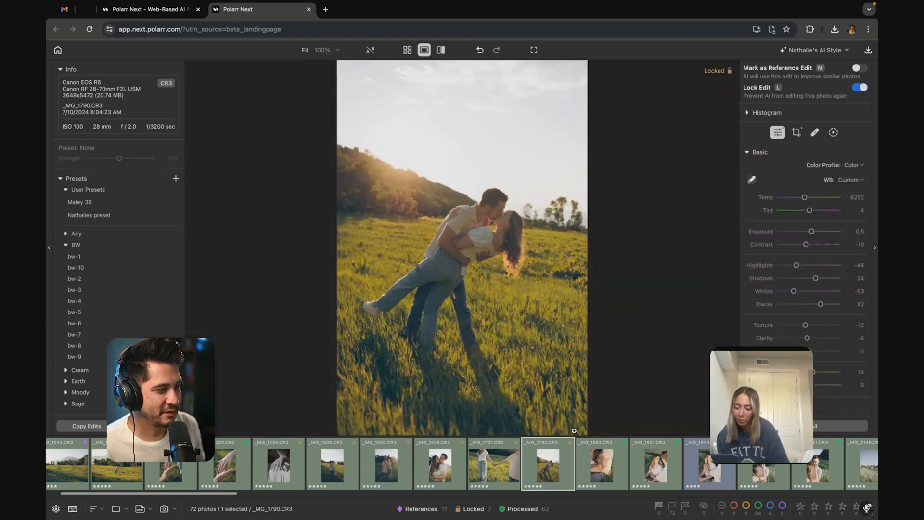
Set the exposure of the ring close-up _MG_1883.CR3 to 0.1 and lock its edit
left_click(588, 478)
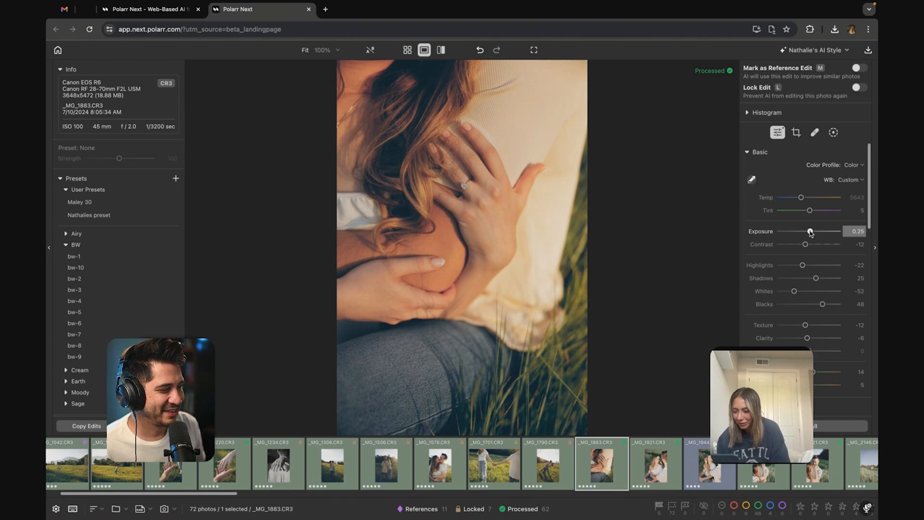
key("l")
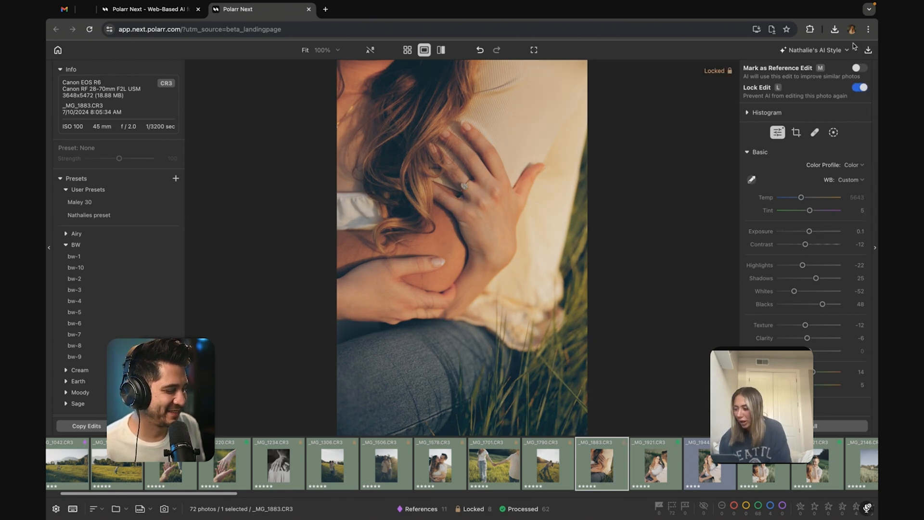
Crop _MG_1883.CR3 tighter around the ringed hand, apply the crop and set the exposure to 0.15
left_click(797, 132)
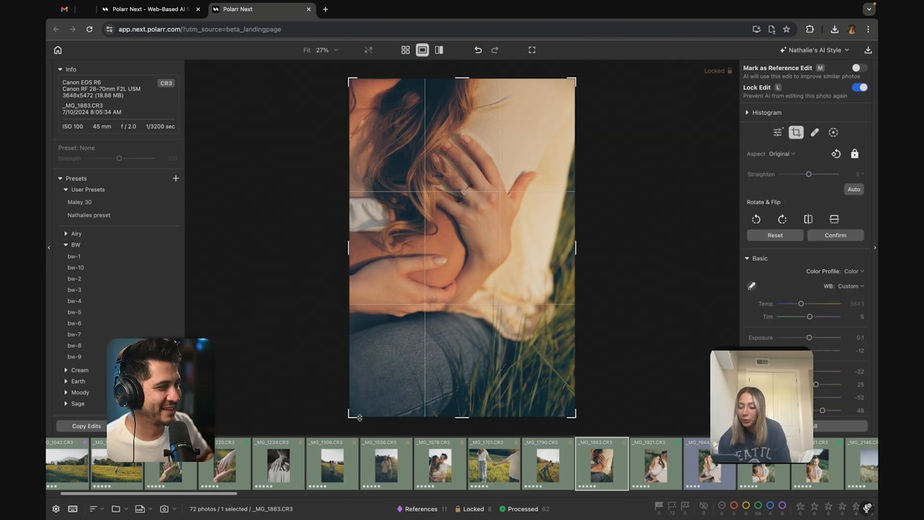
left_click_drag(360, 418, 362, 397)
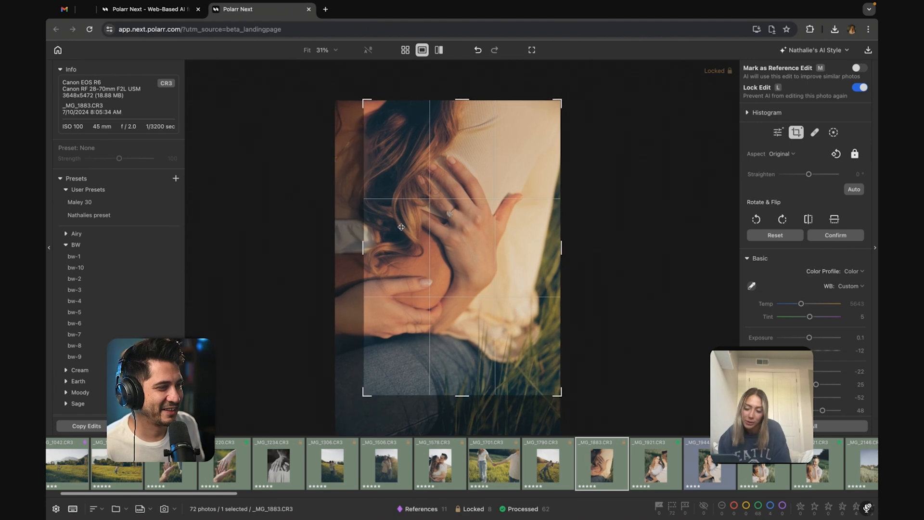
left_click_drag(401, 226, 407, 227)
key("Return")
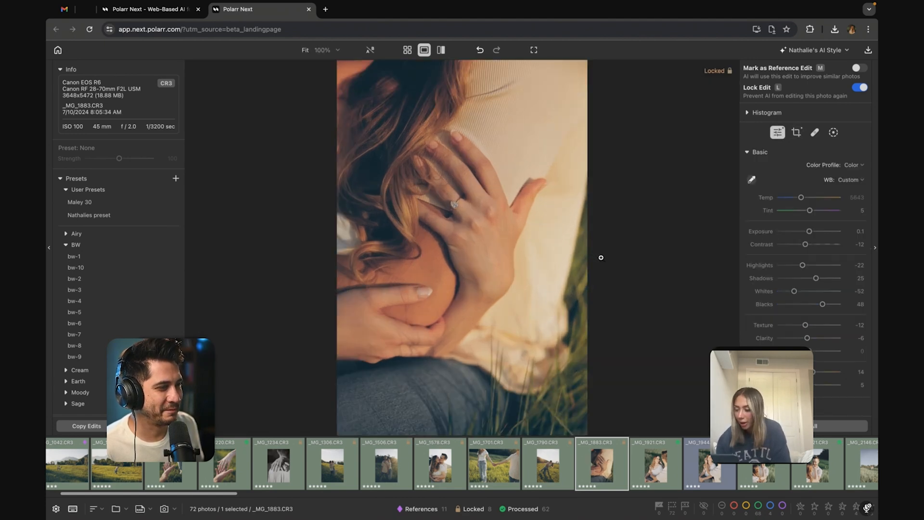
left_click_drag(810, 232, 811, 236)
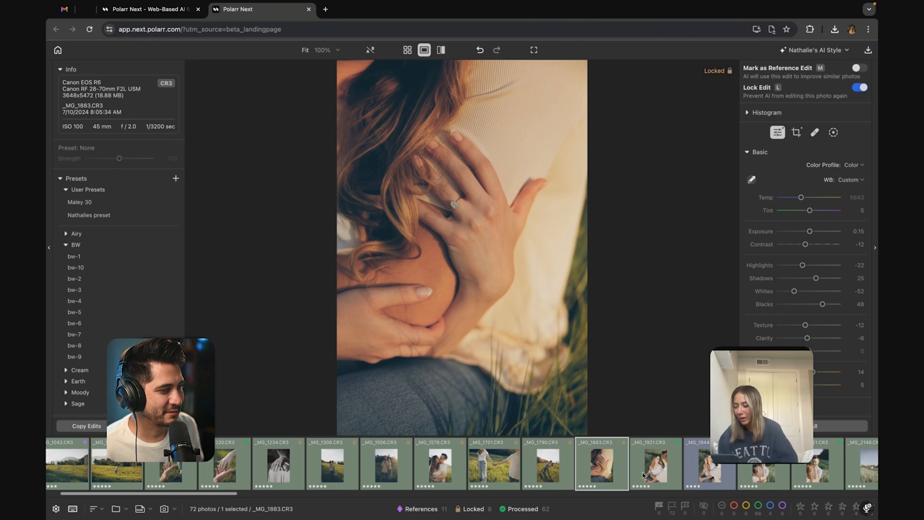
Copy the edits of _MG_1790.CR3 with the preselected settings and paste them onto the seated couple photo _MG_1921.CR3
left_click(649, 478)
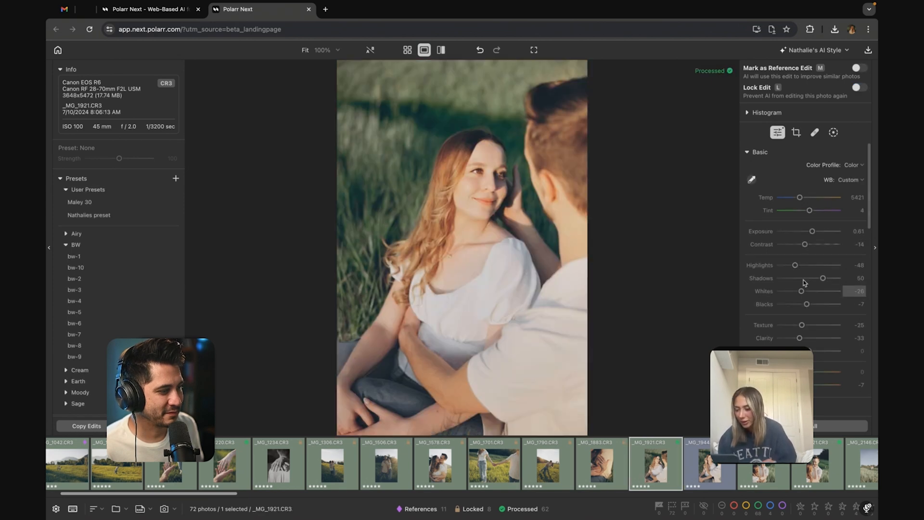
left_click(550, 462)
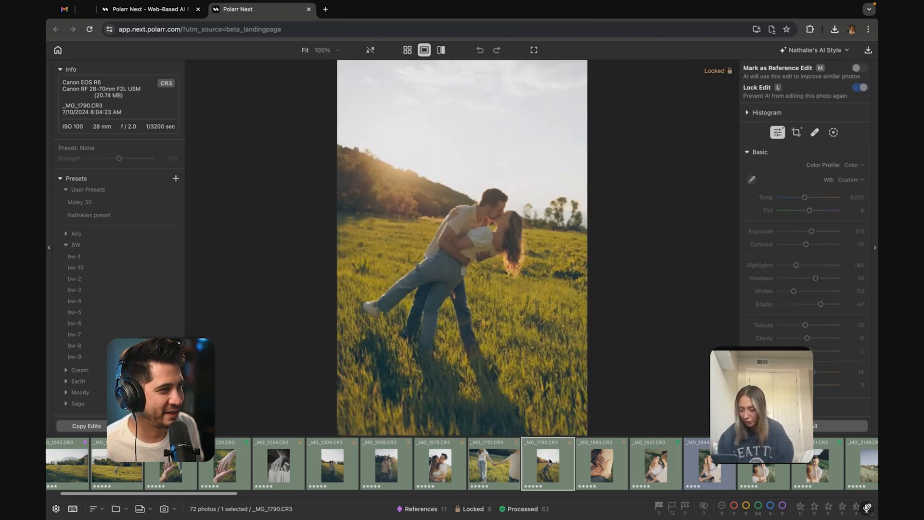
key("super+c")
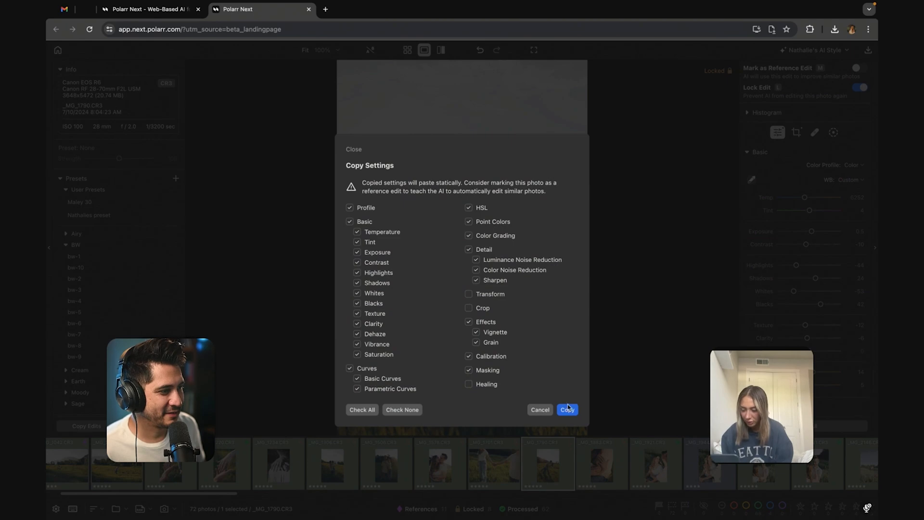
left_click(568, 408)
left_click(665, 462)
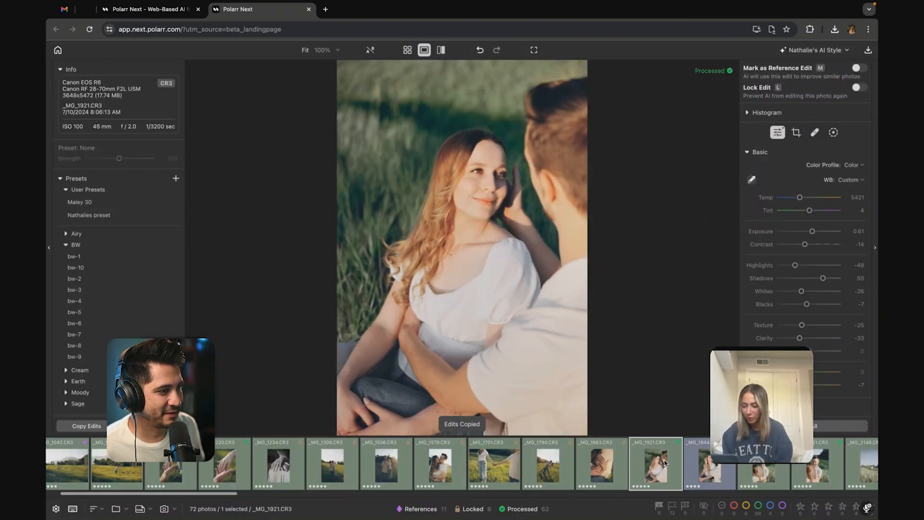
key("super+v")
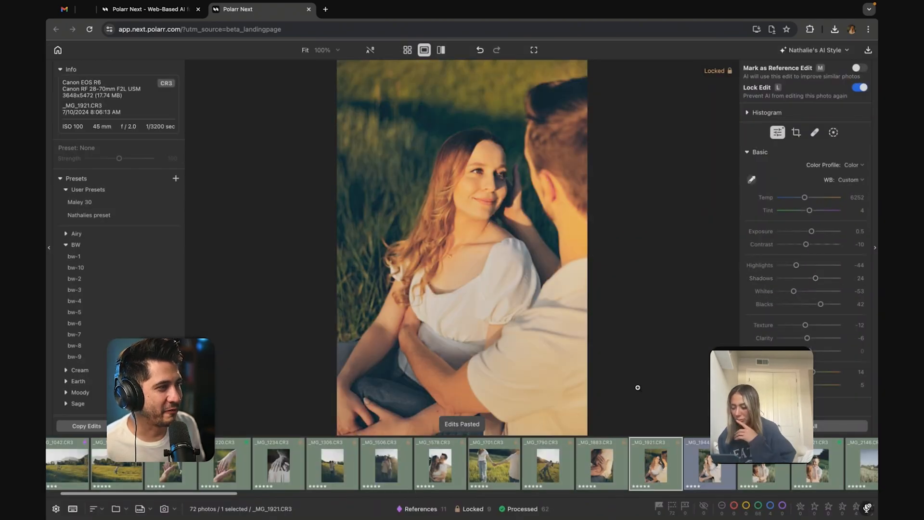
Copy the edits of the kissing couple photo _MG_1790.CR3 again and reapply them to _MG_1921.CR3
left_click(553, 474)
key("super+c")
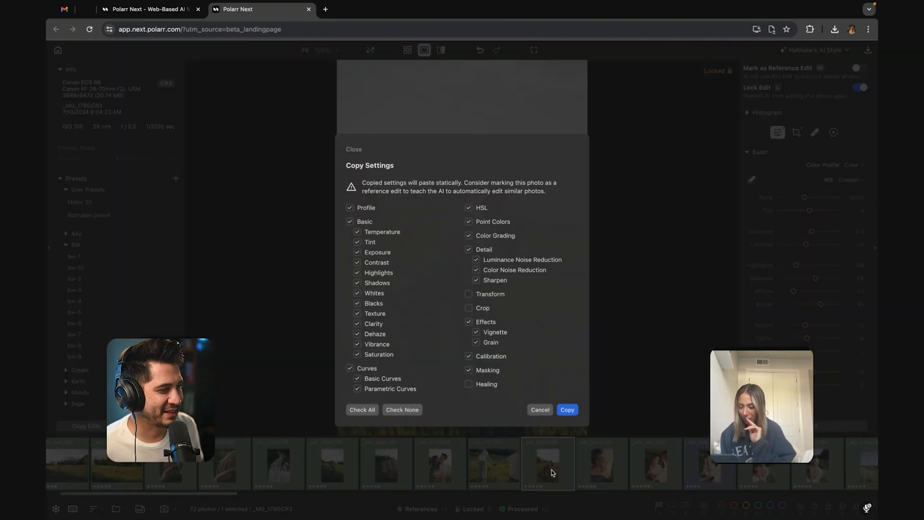
left_click(568, 409)
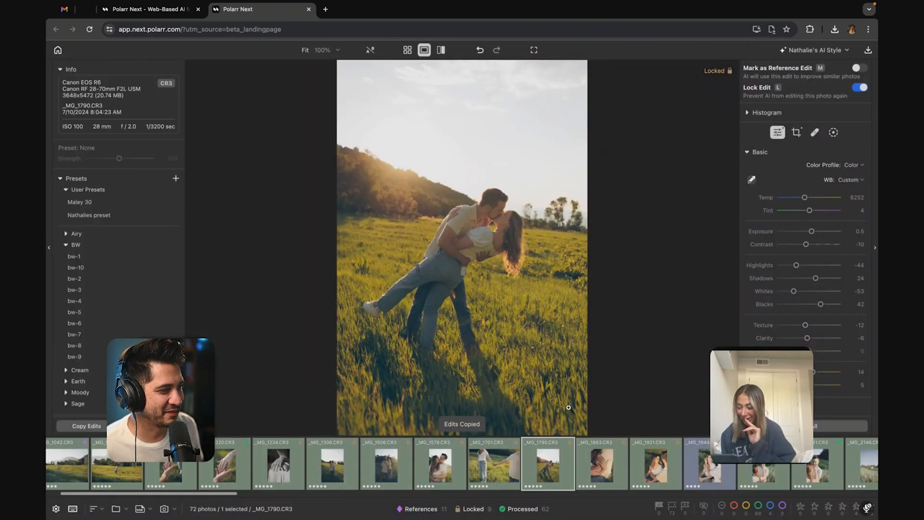
left_click(662, 473)
key("super+v")
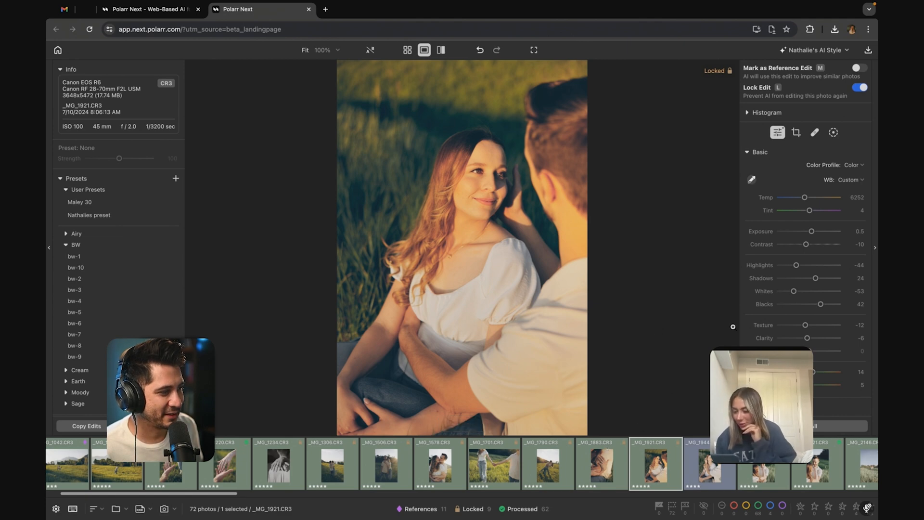
Paste the copied edits onto the laughing couple photo _MG_1944.CR3 and onto _MG_2017.CR3
key("Right")
key("super+v")
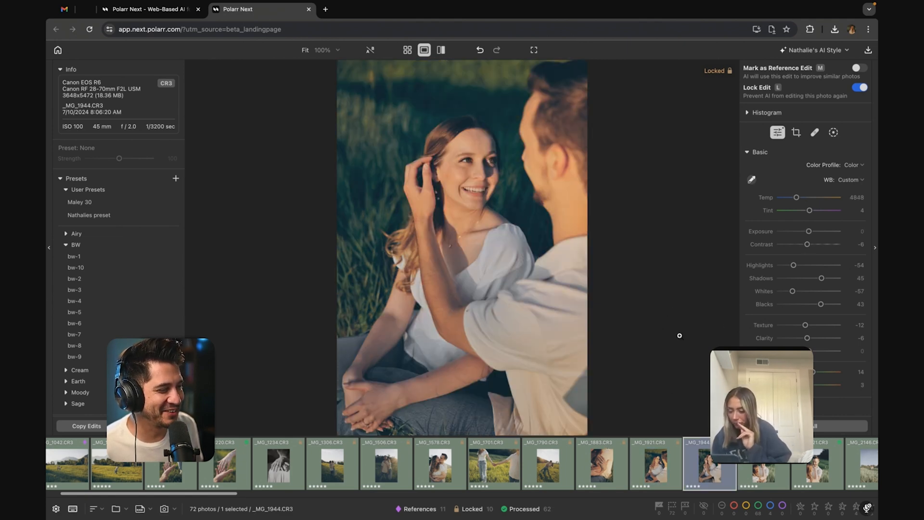
key("Right")
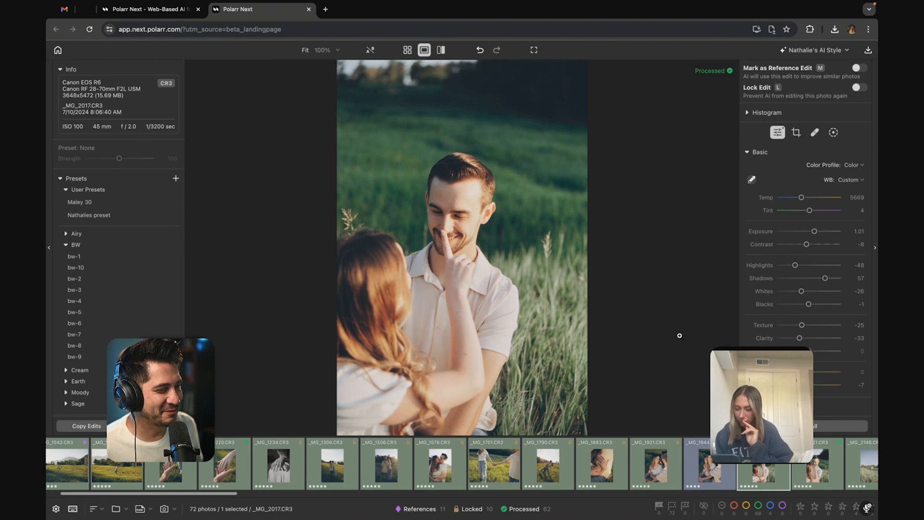
key("super+v")
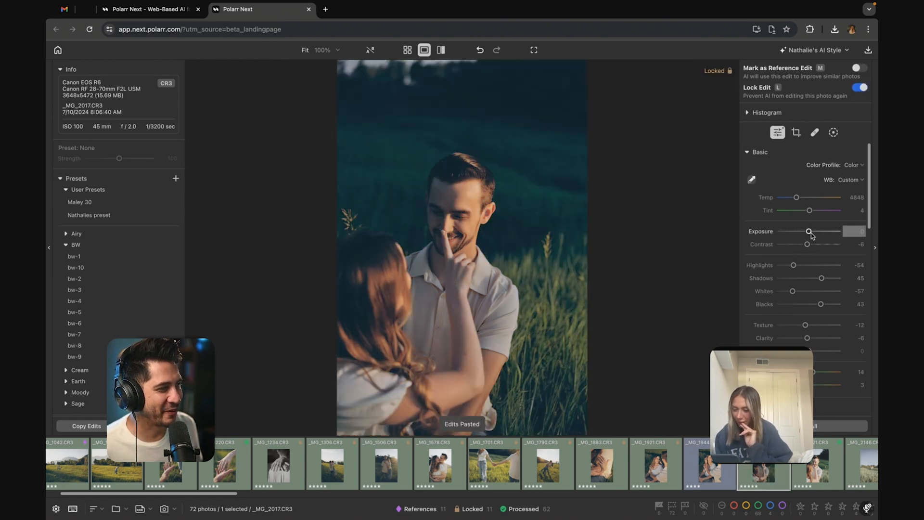
Set the exposure of _MG_2017.CR3 to 0.55 and show its green HSL settings
left_click_drag(811, 232, 813, 234)
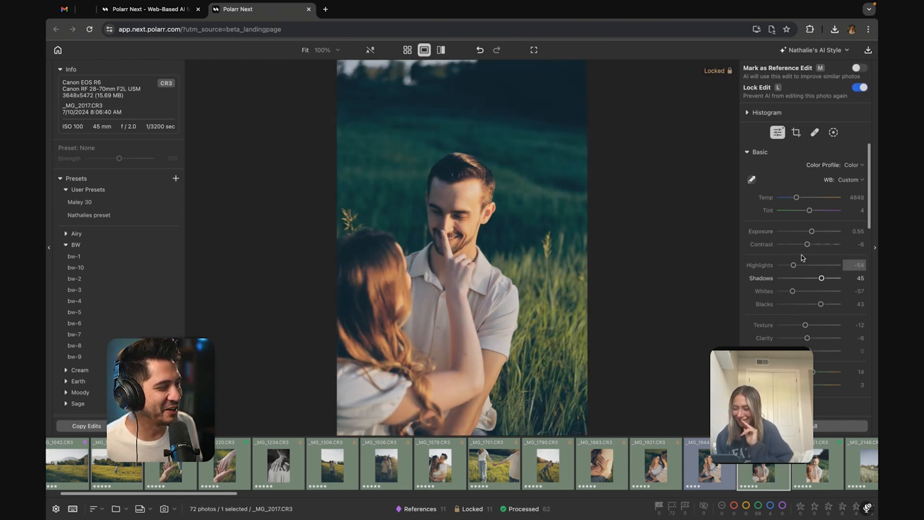
scroll(812, 260, "down", 1)
scroll(799, 302, "down", 10)
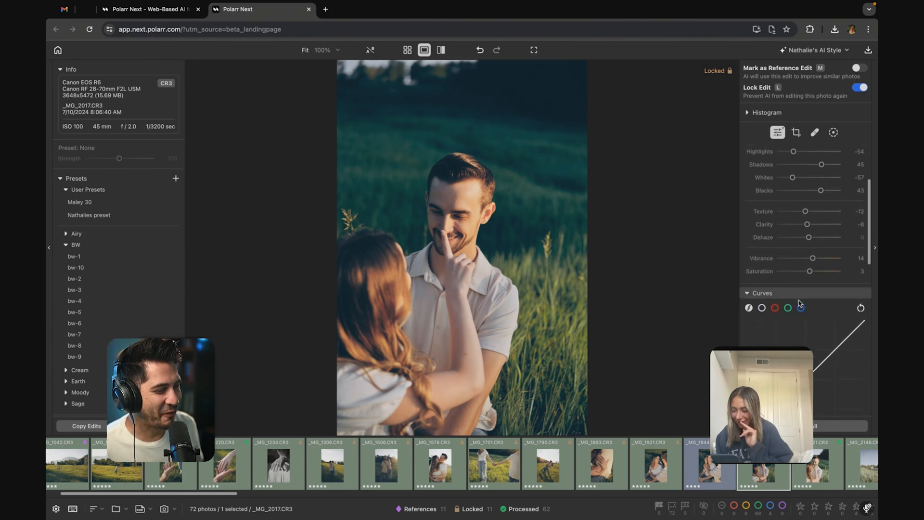
left_click(799, 242)
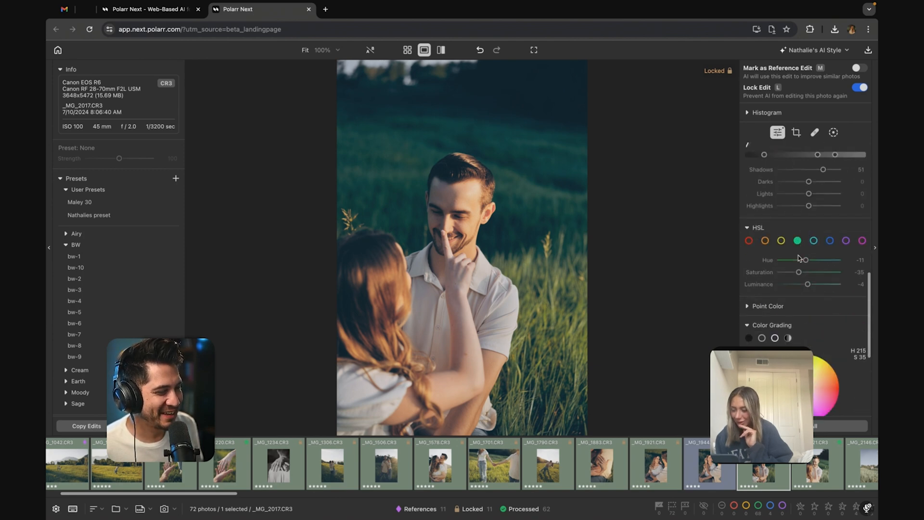
Mark the ring close-up _MG_1883.CR3 and the seated couple photo _MG_1921.CR3 as reference edits
left_click(585, 474)
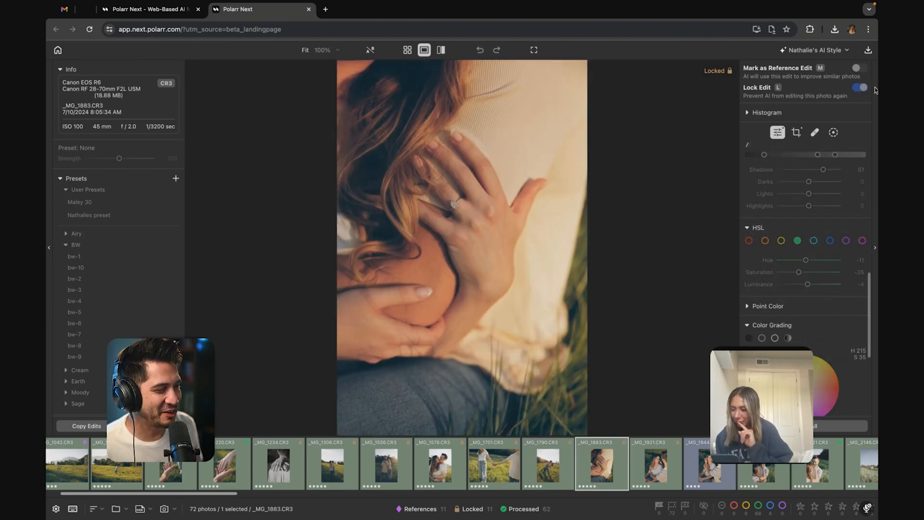
left_click(858, 69)
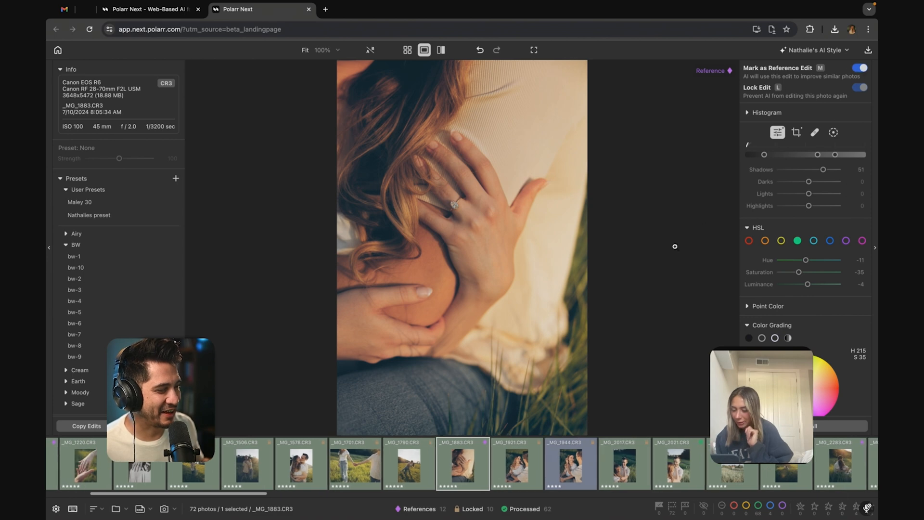
left_click(519, 482)
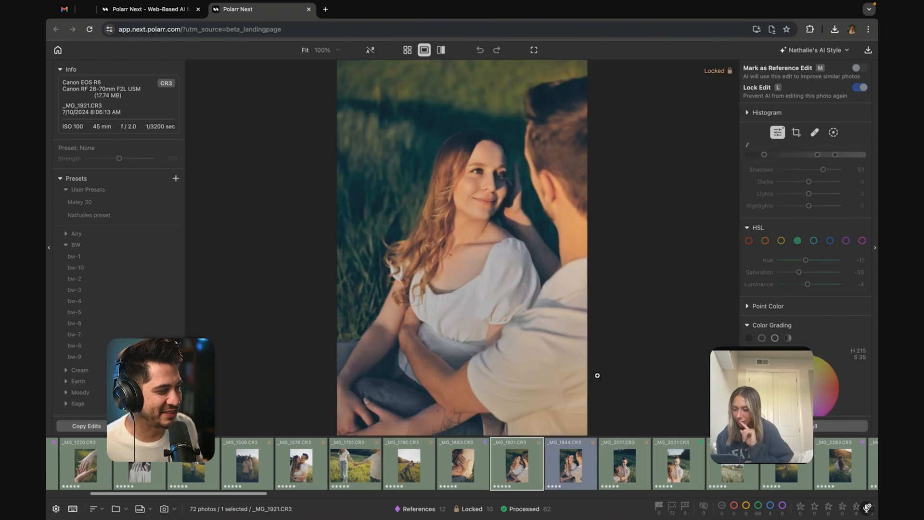
left_click(862, 69)
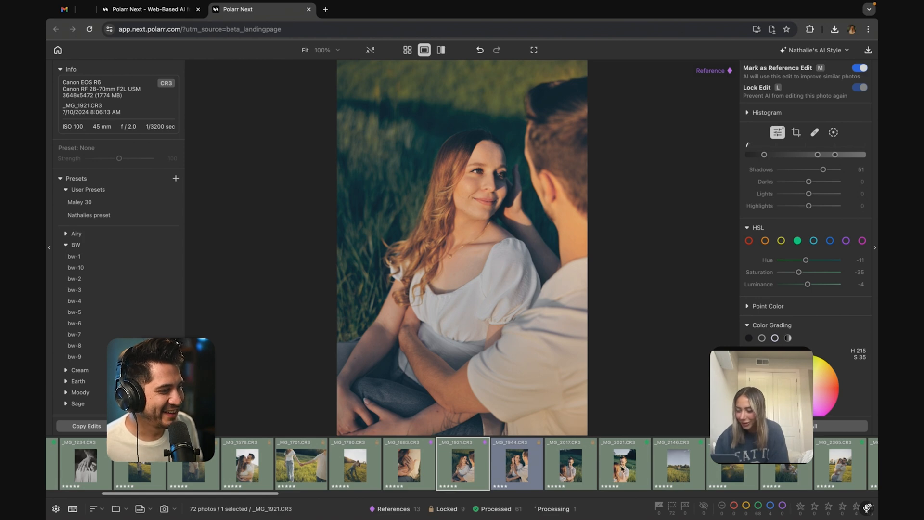
Compare _MG_2017.CR3 with _MG_2021.CR3, and unlock _MG_1944.CR3 and mark it as a reference edit
left_click(582, 471)
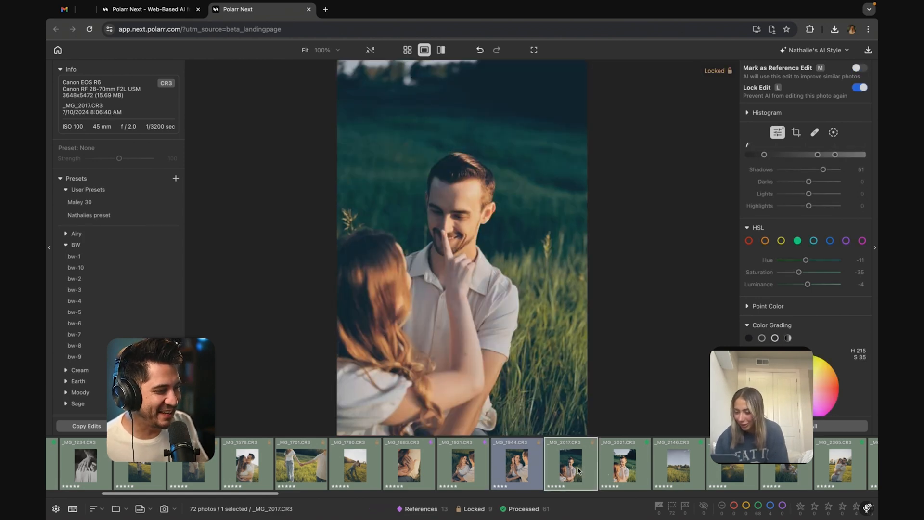
left_click(627, 464)
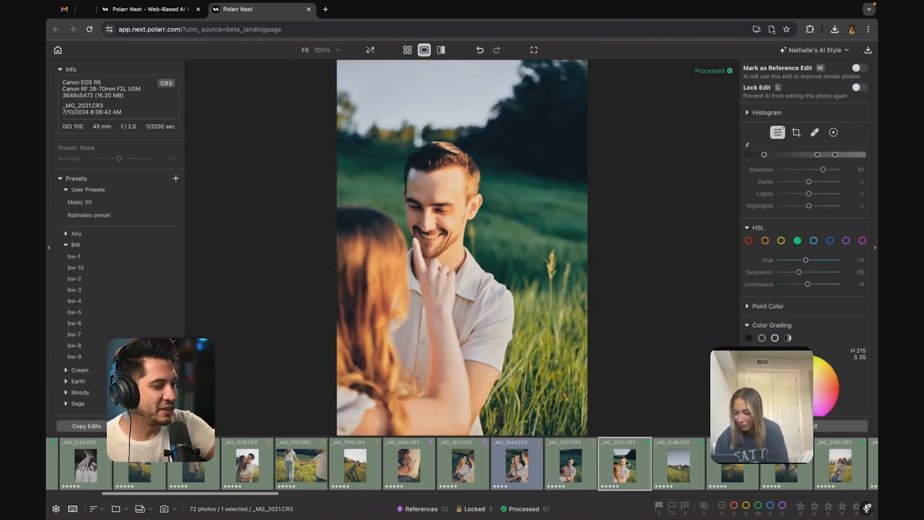
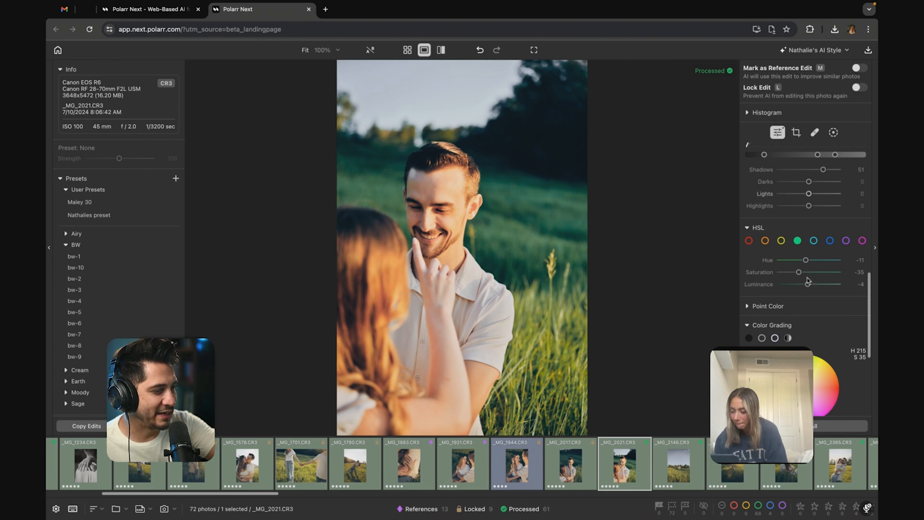
left_click(582, 470)
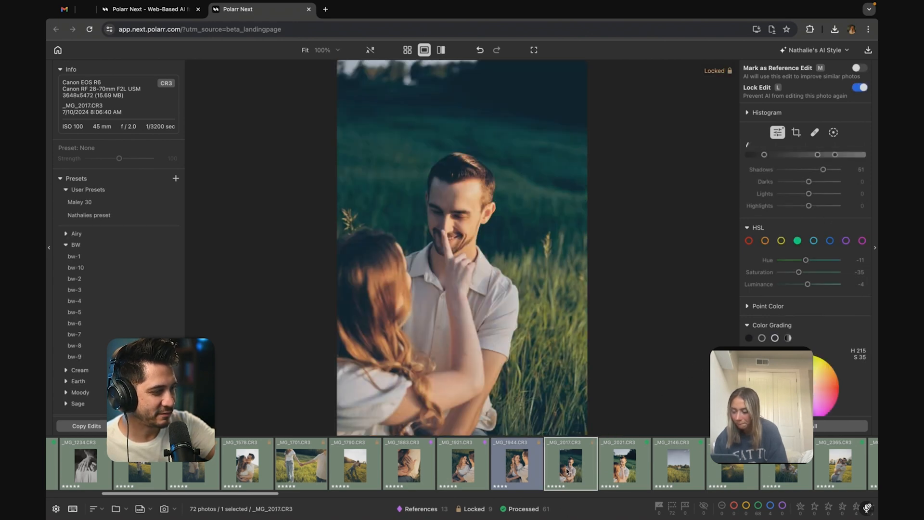
left_click(535, 475)
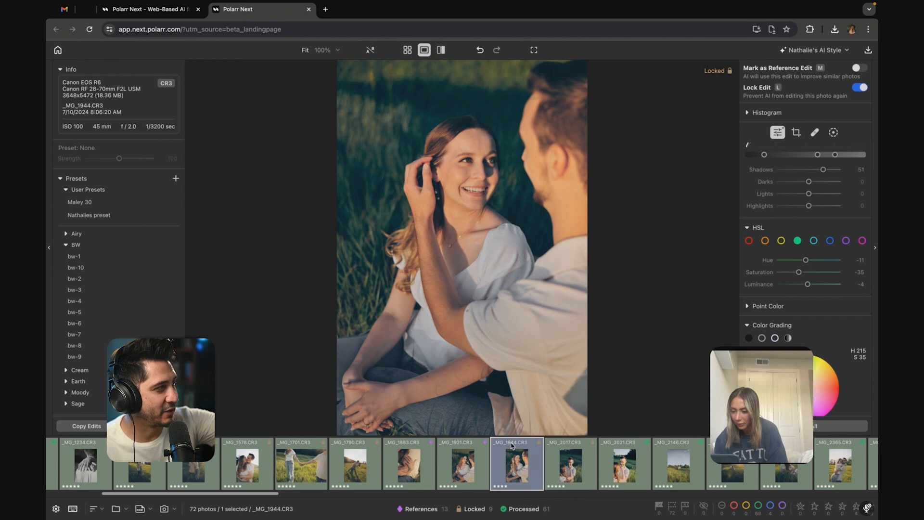
left_click(860, 88)
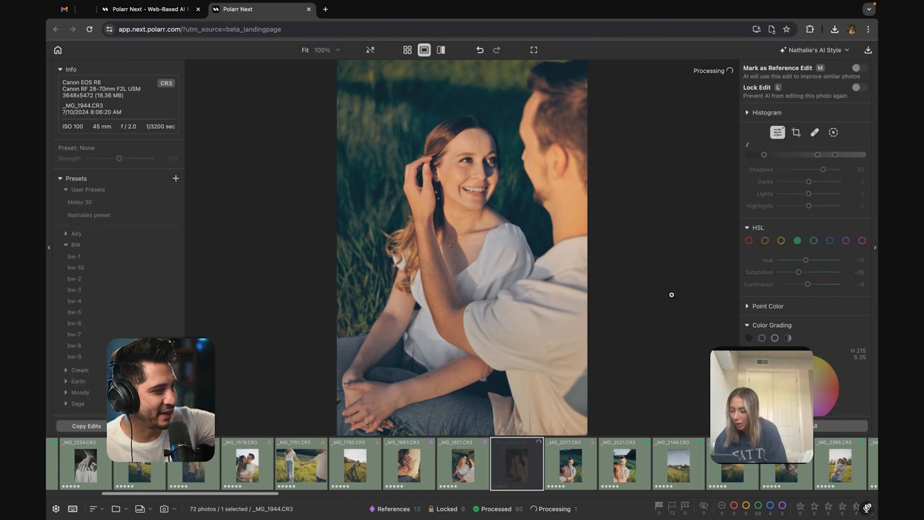
left_click(860, 68)
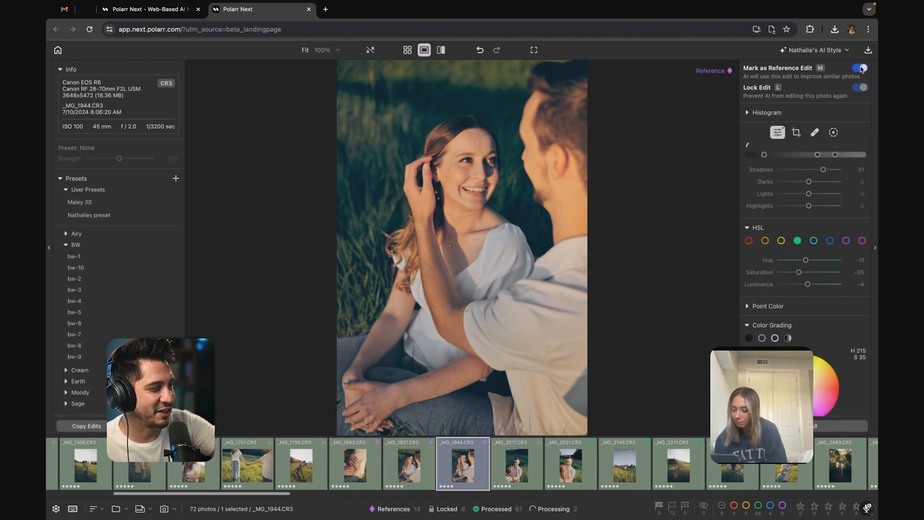
Check _MG_2017.CR3 against _MG_2021.CR3 and unlock the edit of _MG_2017.CR3 so the AI can reprocess it
left_click(533, 467)
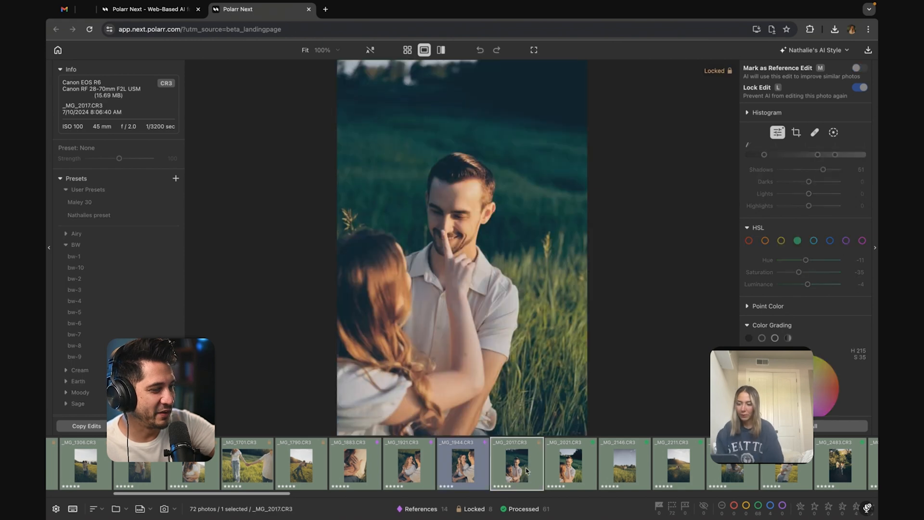
left_click(570, 467)
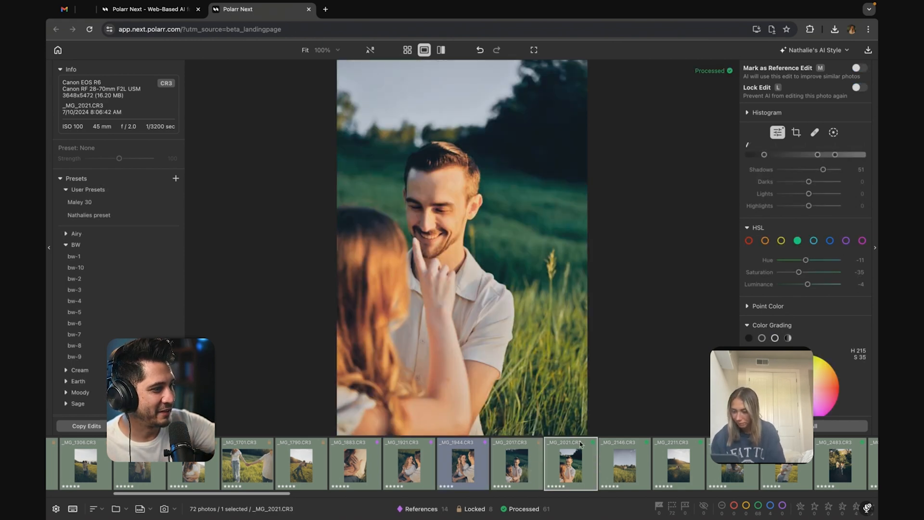
left_click(529, 478)
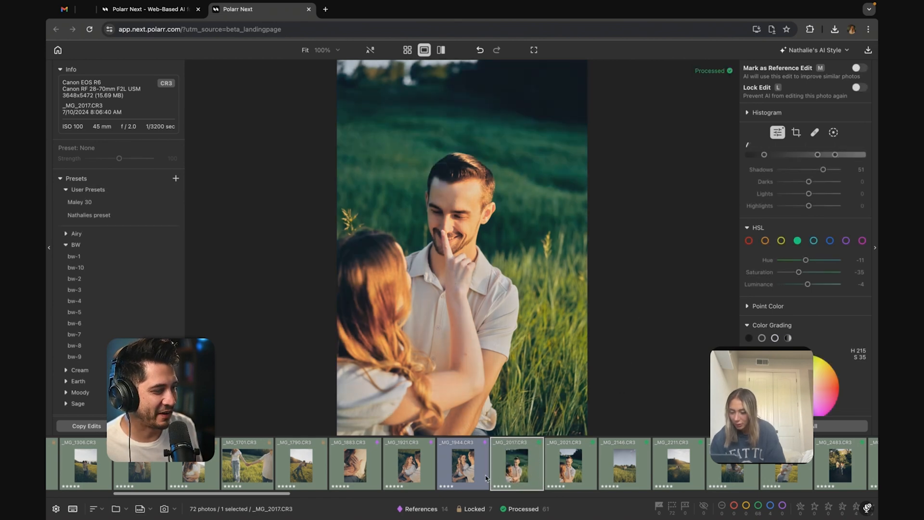
Paste the copied edits onto _MG_2017.CR3, _MG_2021.CR3 and the wide field photo _MG_2146.CR3
key("Right")
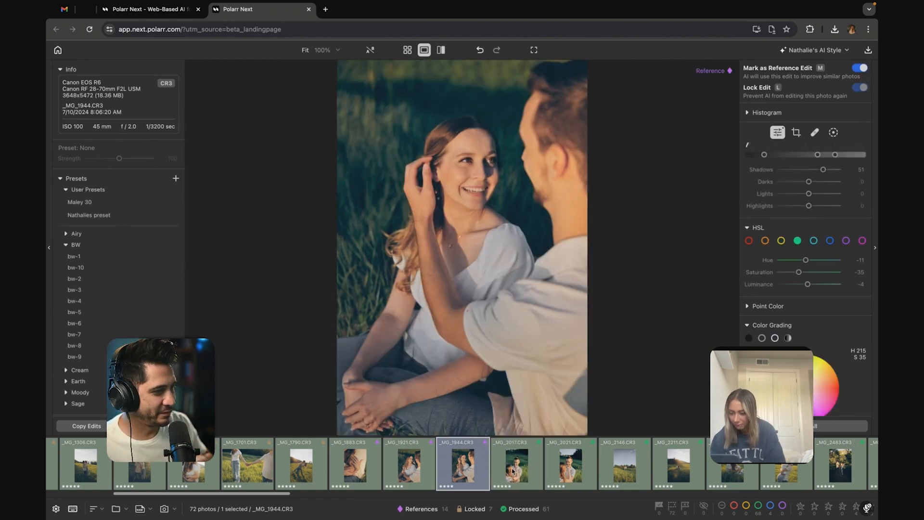
key("Right")
key("super+v")
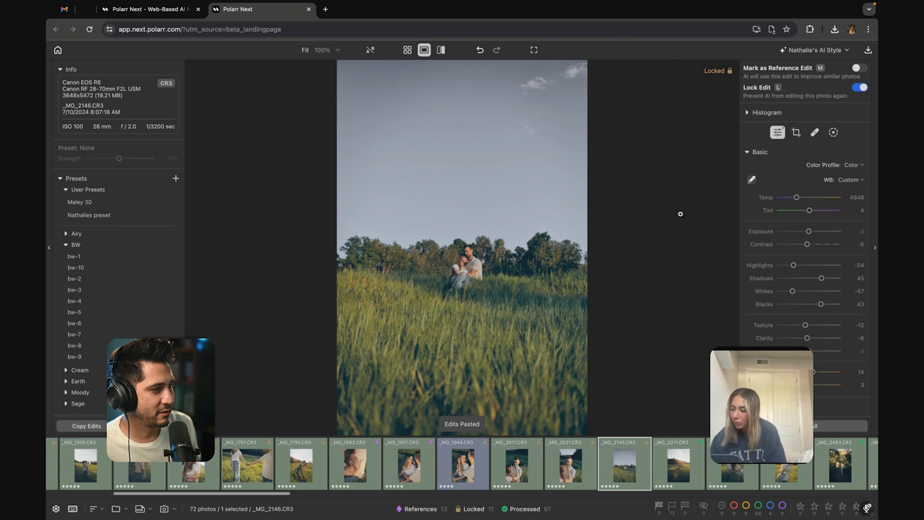
Crop _MG_2146.CR3 tighter around the couple seated in the field and apply the crop
left_click(797, 133)
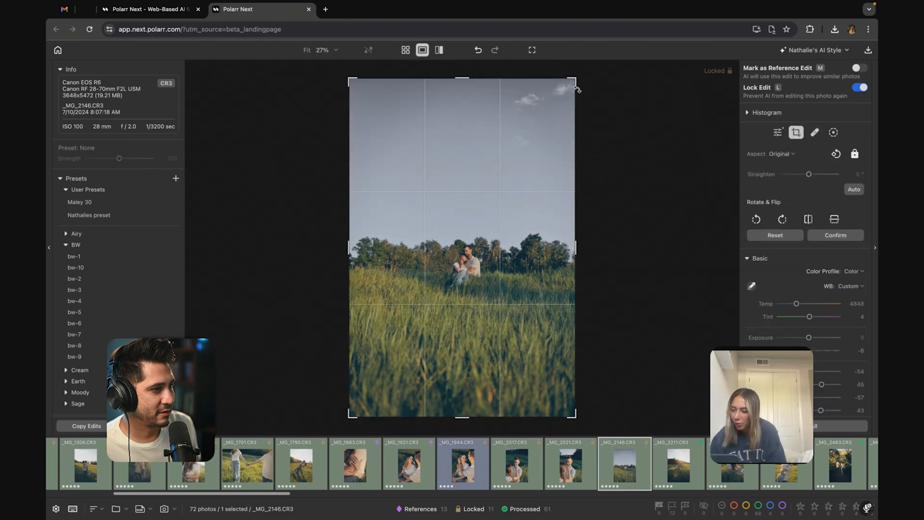
left_click_drag(574, 79, 549, 118)
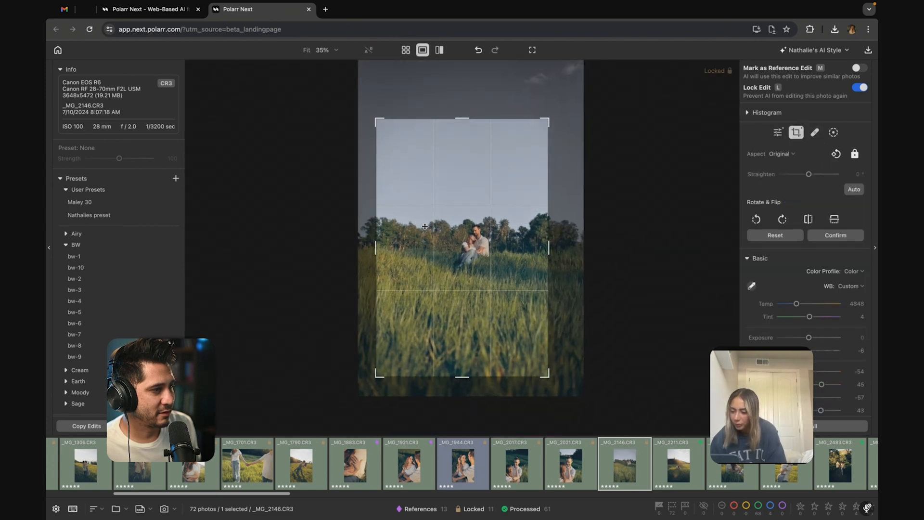
key("Return")
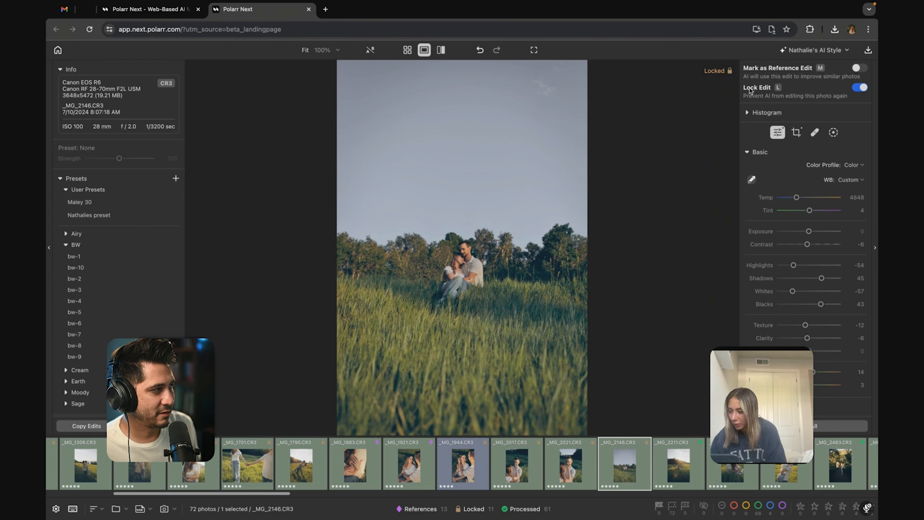
Set the blue HSL hue to -5 and saturation to -50 on _MG_2146.CR3 and mark it as a reference edit
scroll(781, 273, "down", 10)
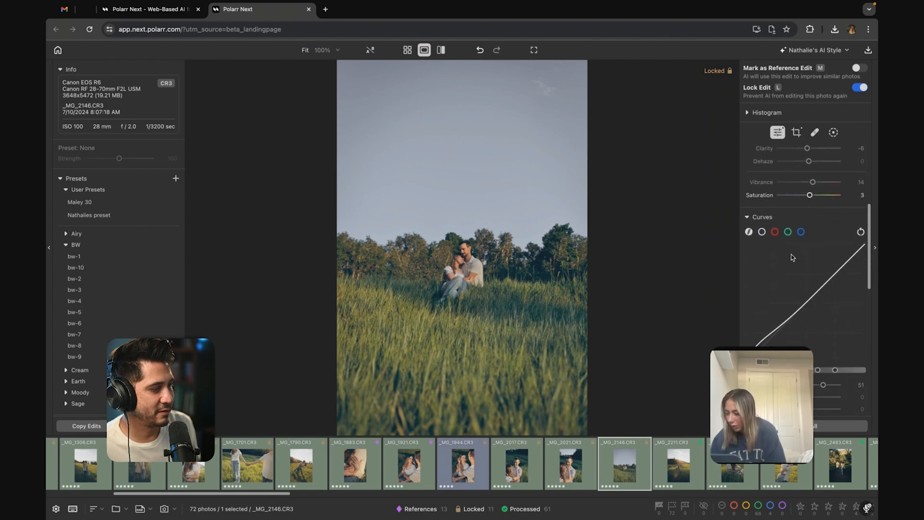
scroll(781, 273, "down", 3)
left_click(830, 202)
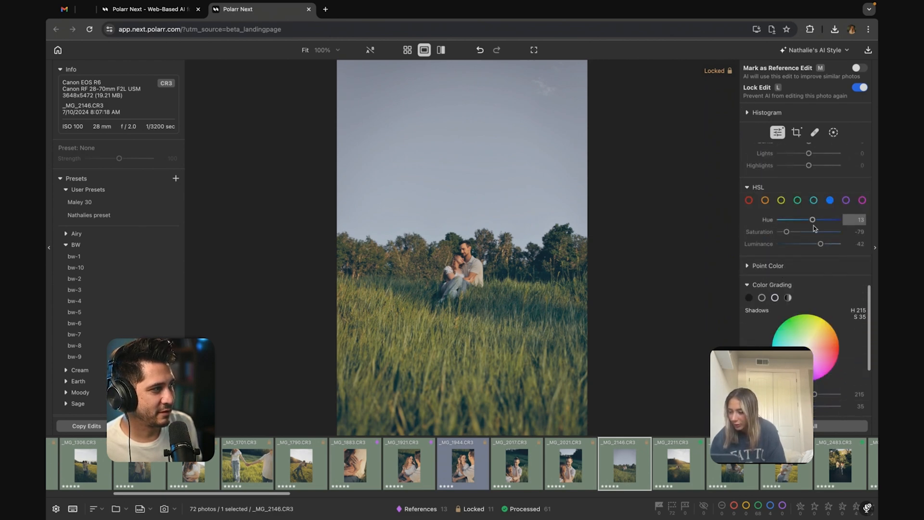
mouse_move(805, 232)
left_mouse_down()
mouse_move(795, 233)
mouse_move(809, 221)
left_mouse_up()
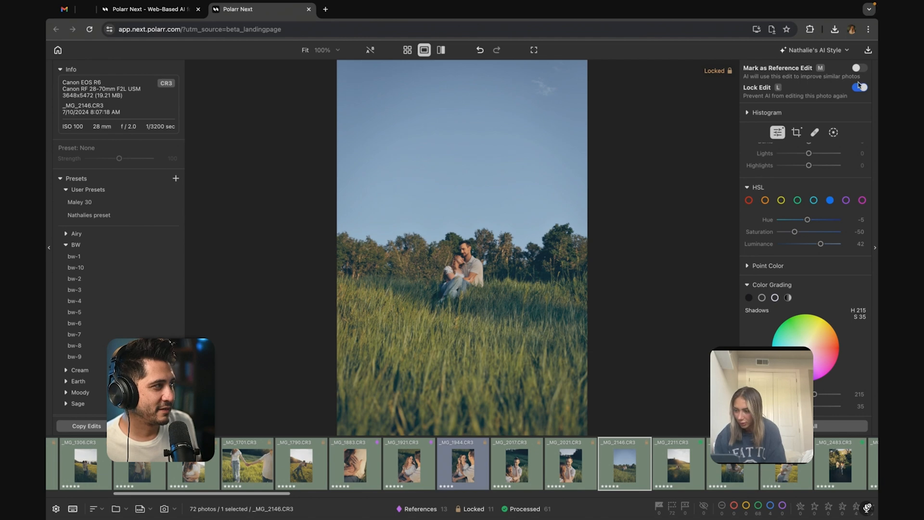
left_click(860, 68)
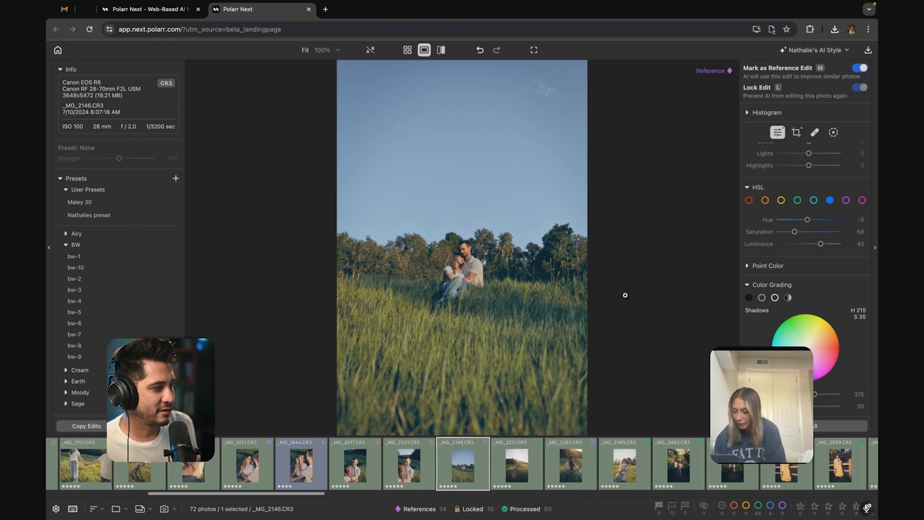
Set the exposure of the backlit seated couple photo _MG_2211.CR3 to 0.2
left_click(513, 472)
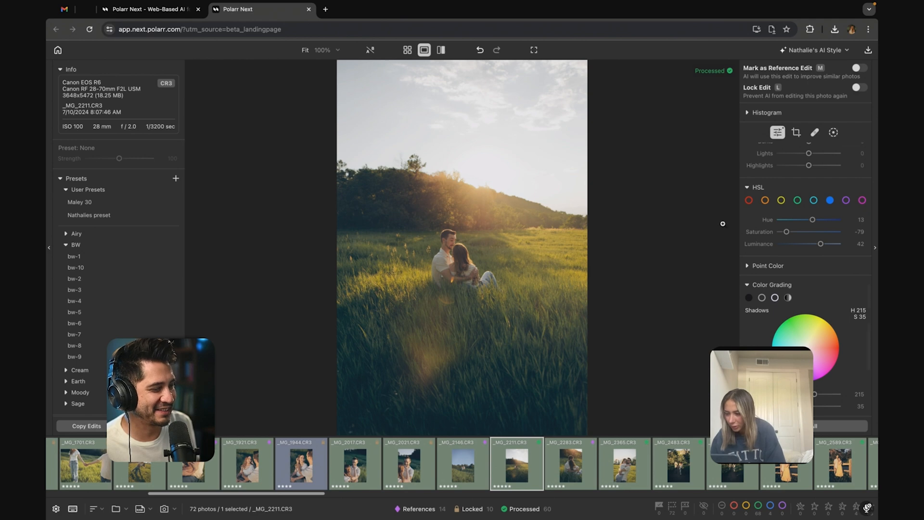
scroll(801, 202, "up", 6)
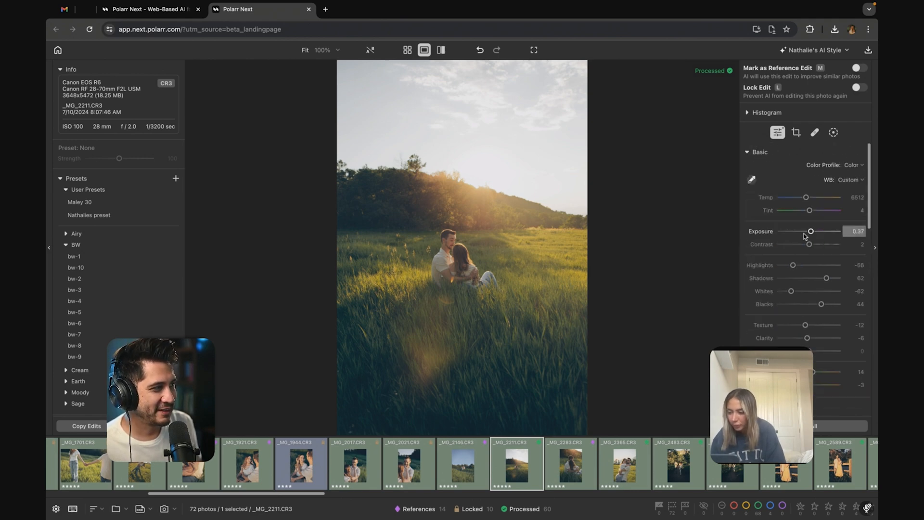
left_click_drag(807, 234, 811, 234)
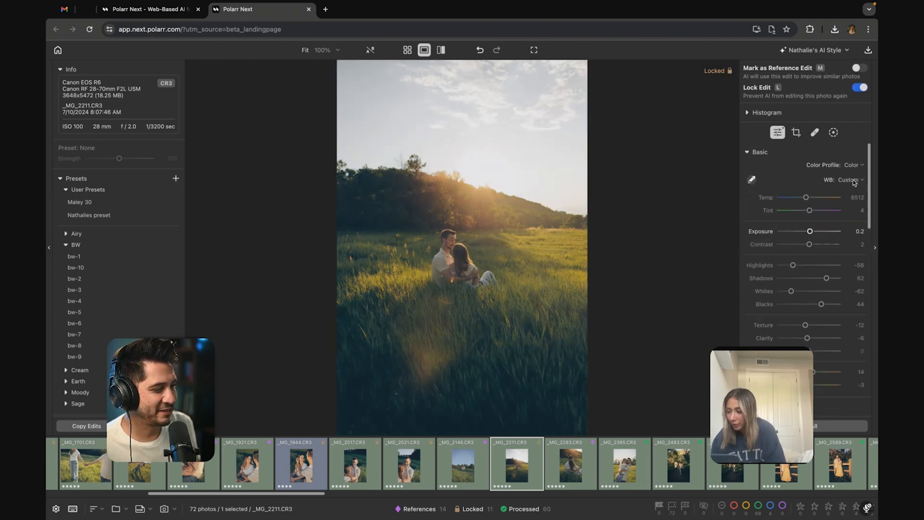
Crop _MG_2211.CR3 tighter around the couple seated in the grass, apply the crop and mark the photo as a reference edit
left_click(799, 135)
left_click_drag(573, 79, 532, 144)
left_click_drag(496, 194, 458, 253)
key("Return")
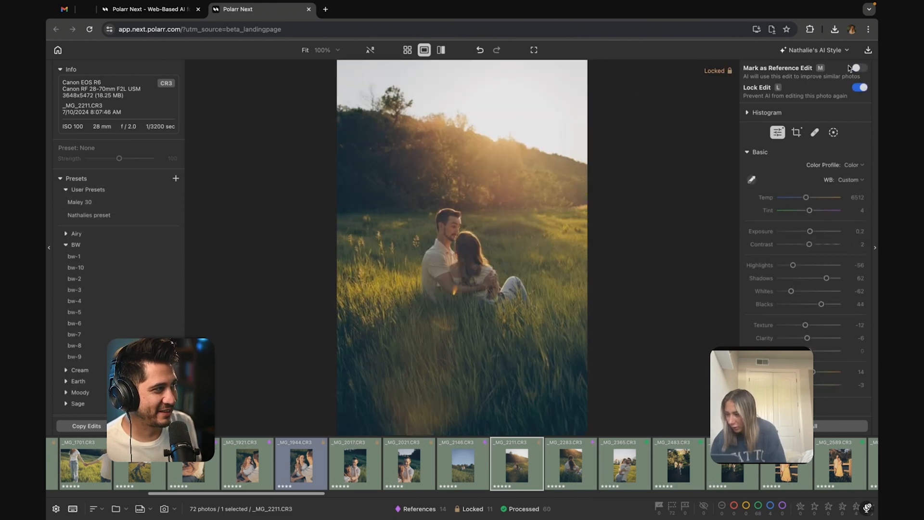
Open the hugging couple photo _MG_2365.CR3 and create a Subject mask on it
key("Right")
key("Right")
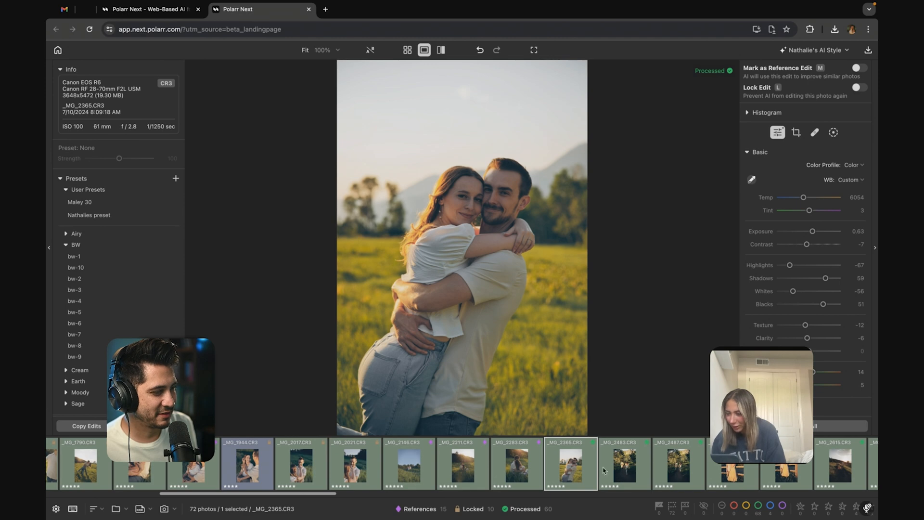
left_click(834, 132)
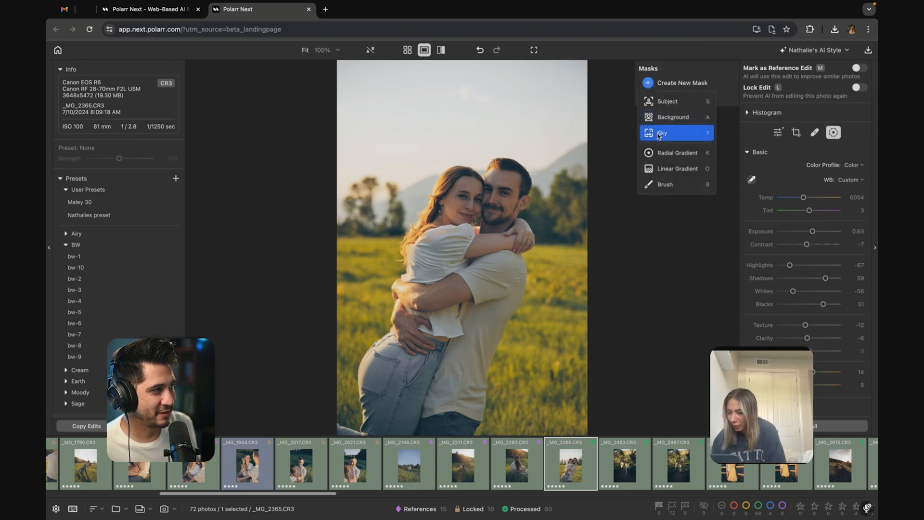
left_click(661, 104)
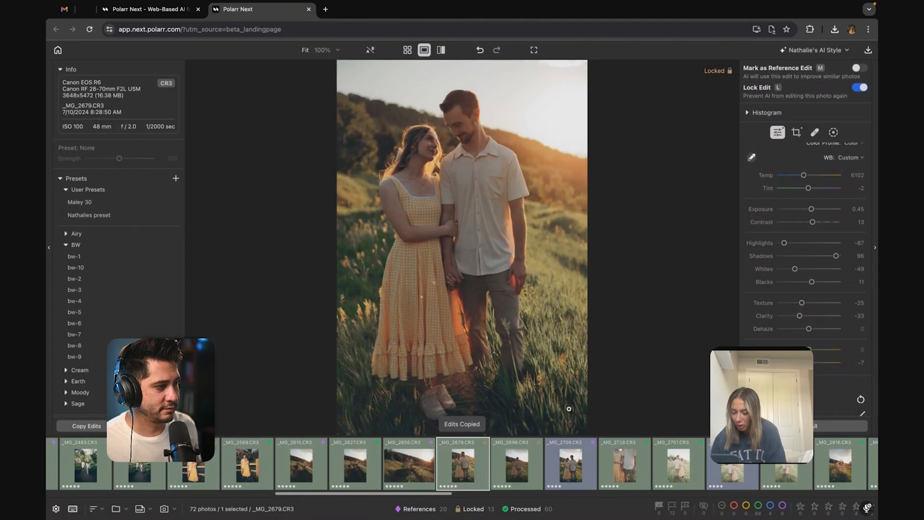
Paste the copied edits onto _MG_2696.CR3, lower its exposure and go to _MG_2709.CR3
key("Right")
key("ctrl+v")
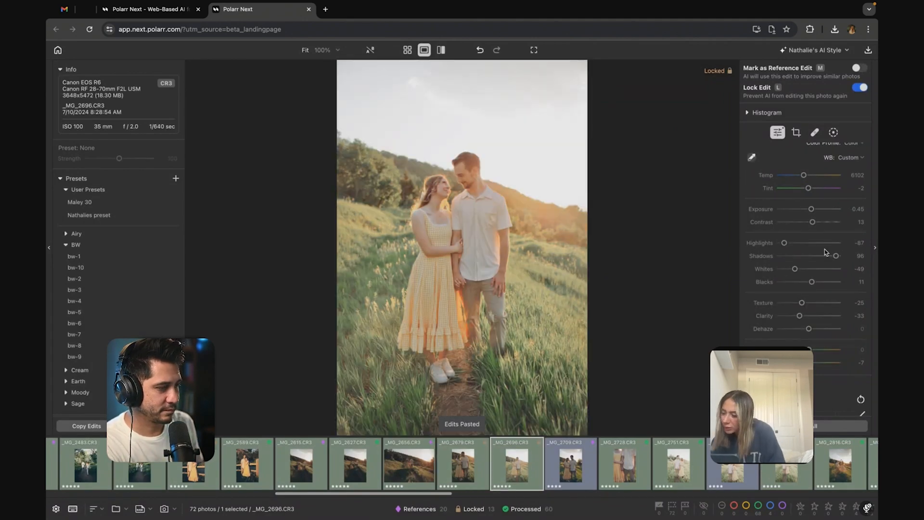
left_click_drag(812, 211, 808, 213)
key("Right")
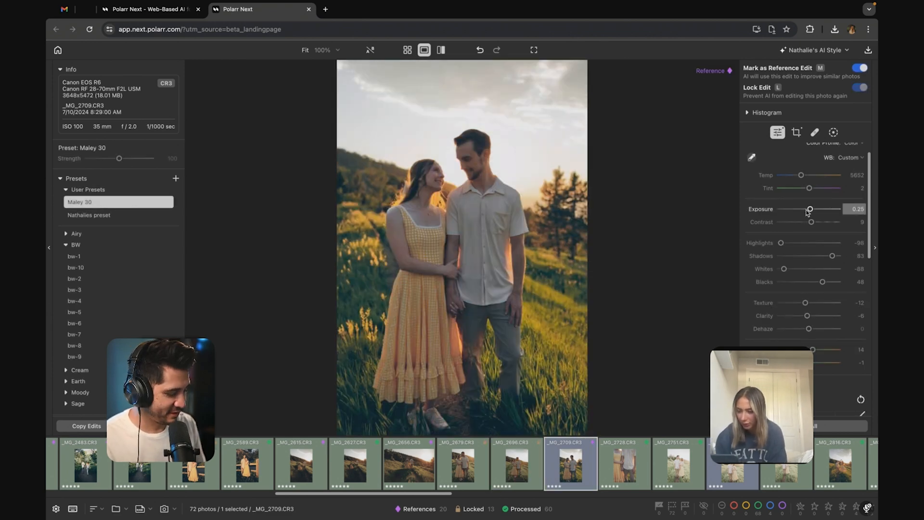
key("ctrl+v")
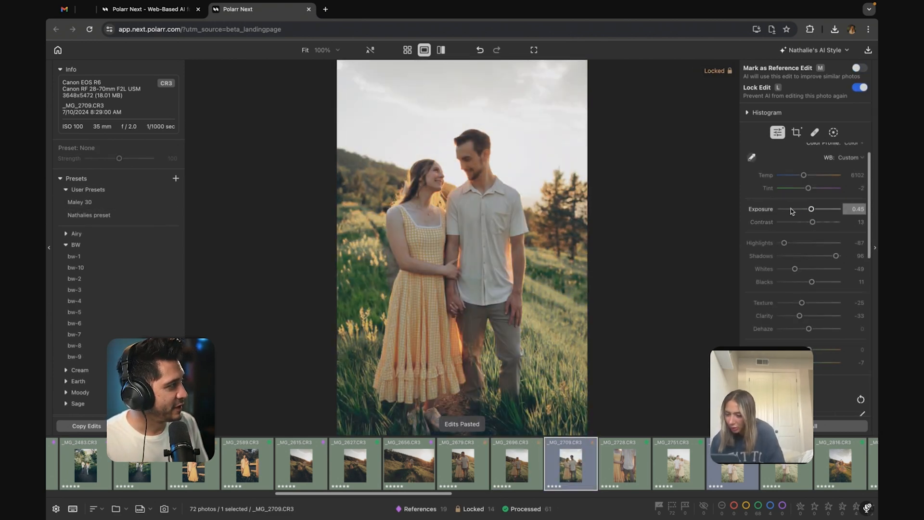
left_click_drag(807, 211, 809, 211)
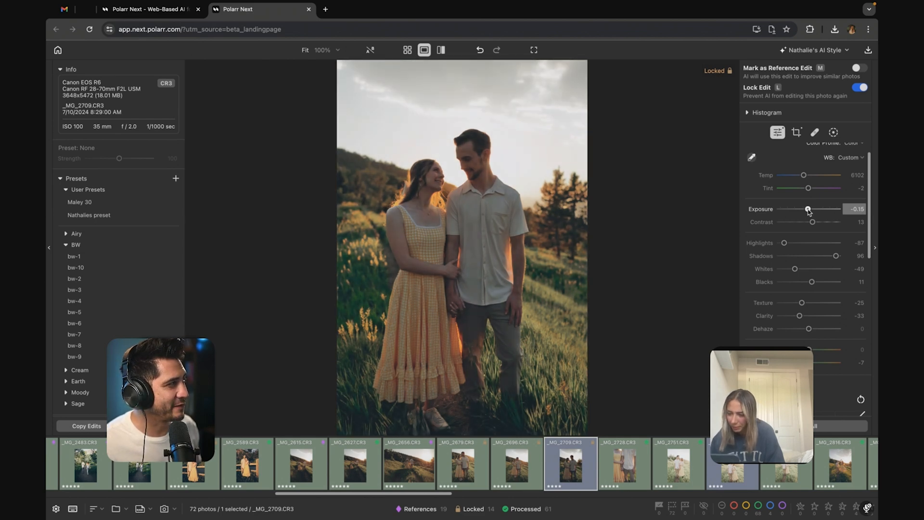
left_click(859, 68)
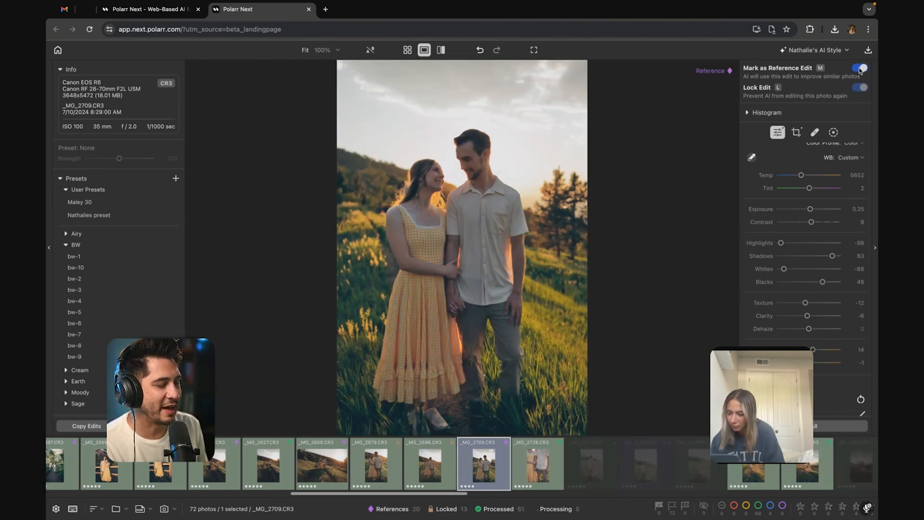
Paste the copied edits onto _MG_2709.CR3, set its exposure to -0.1 and compare it with _MG_2656.CR3
key("super+v")
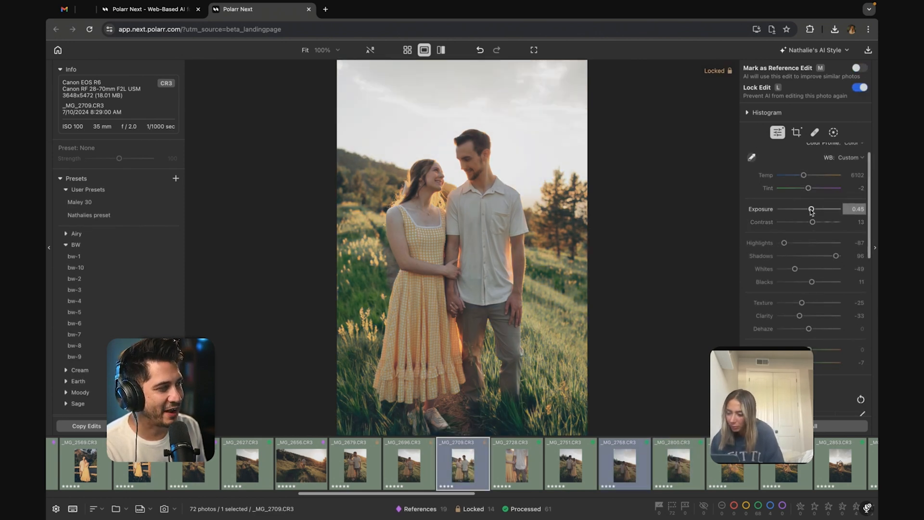
left_click_drag(812, 210, 809, 210)
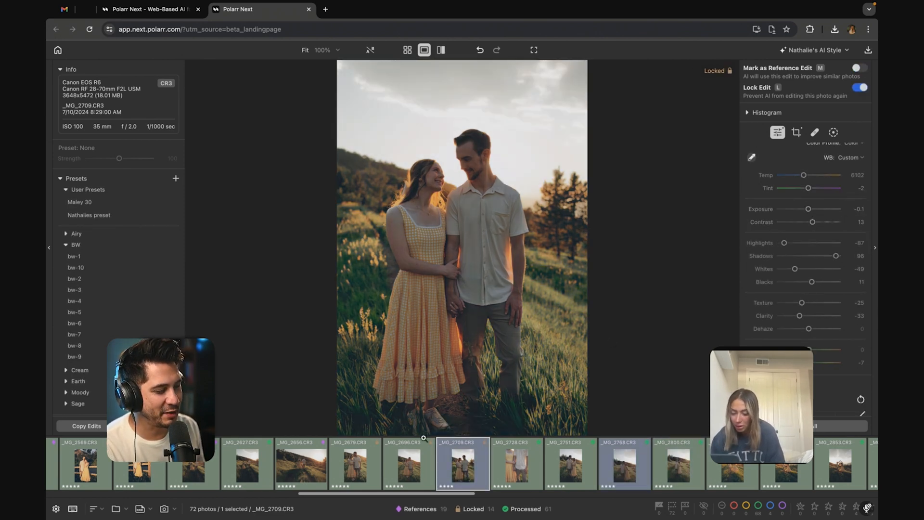
left_click(326, 470)
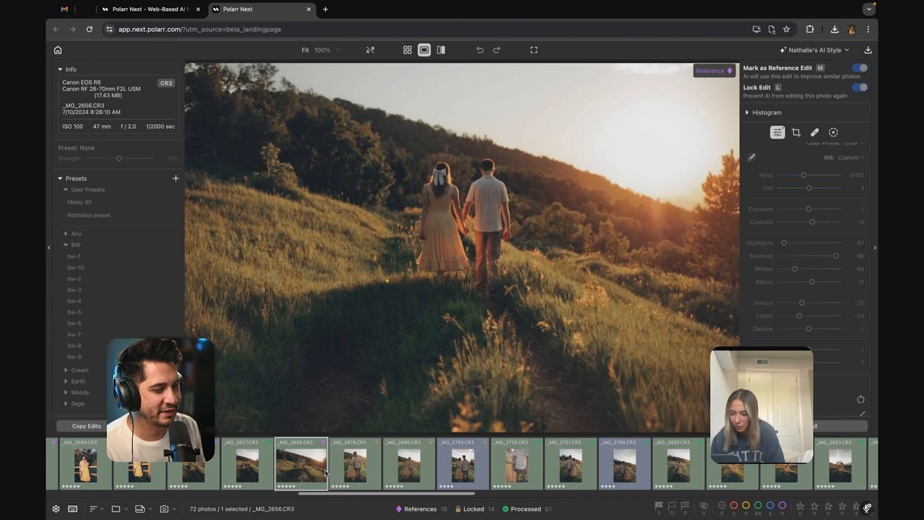
left_click(473, 473)
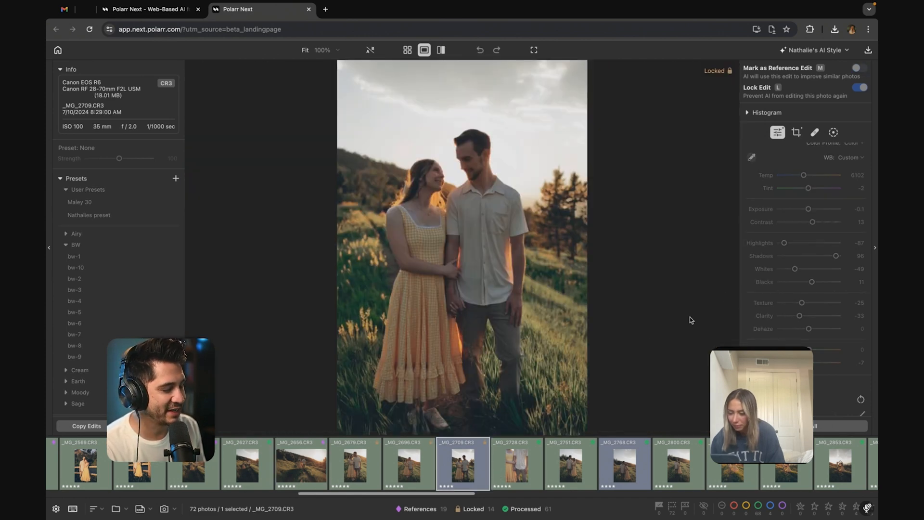
Set the green HSL hue to -28 and saturation to 2 on _MG_2709.CR3 and mark it as a reference edit
scroll(795, 289, "down", 2)
scroll(796, 295, "down", 10)
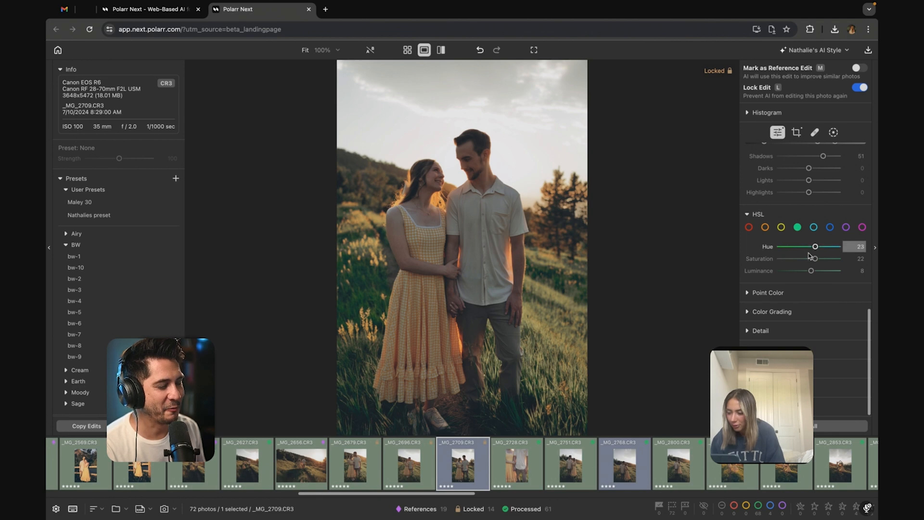
left_click_drag(815, 258, 811, 259)
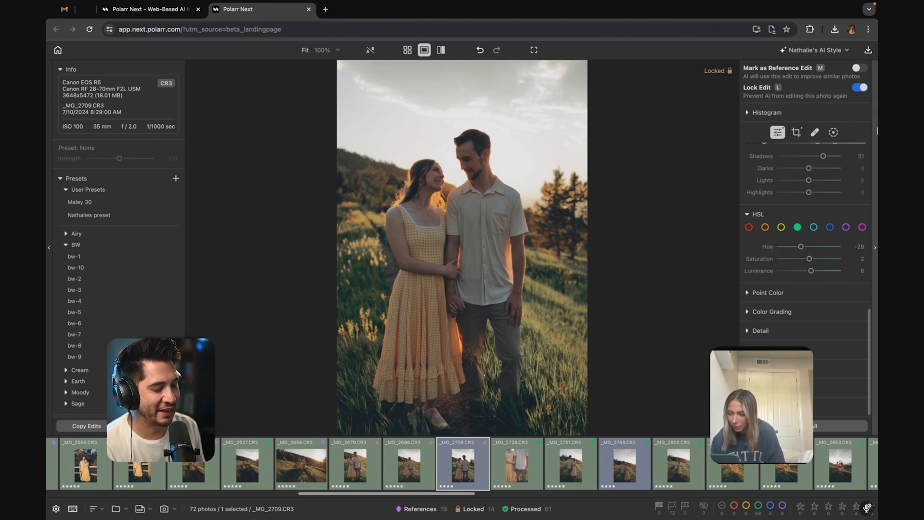
left_click(862, 68)
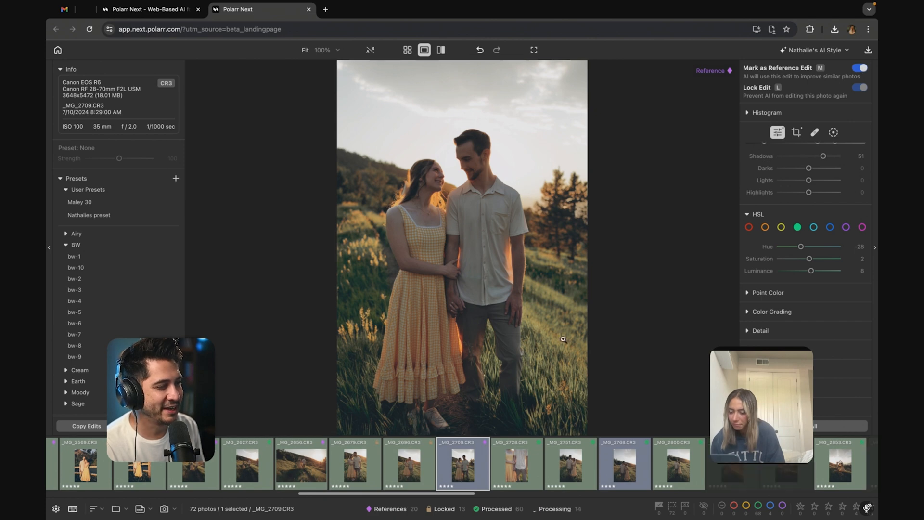
Set the curve shadows of the holding-hands close-up _MG_2728.CR3 to 6
left_click(509, 477)
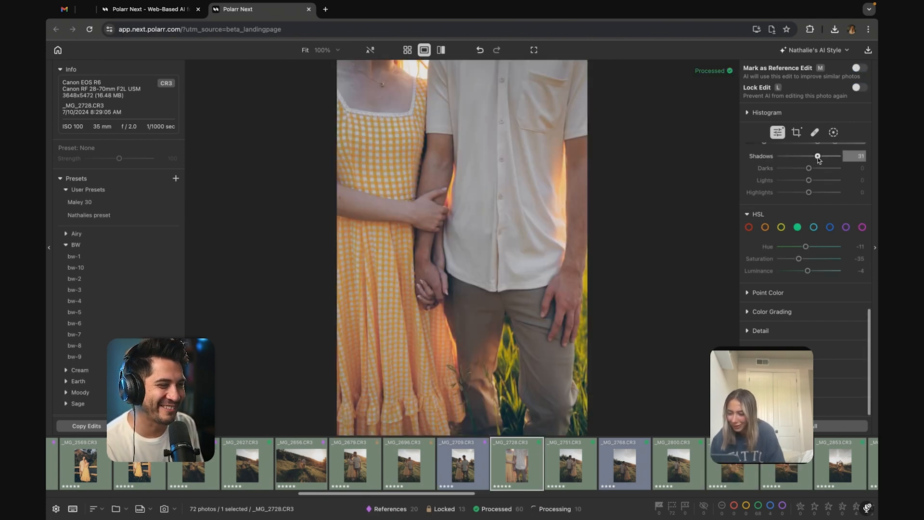
key("l")
left_click_drag(813, 156, 812, 157)
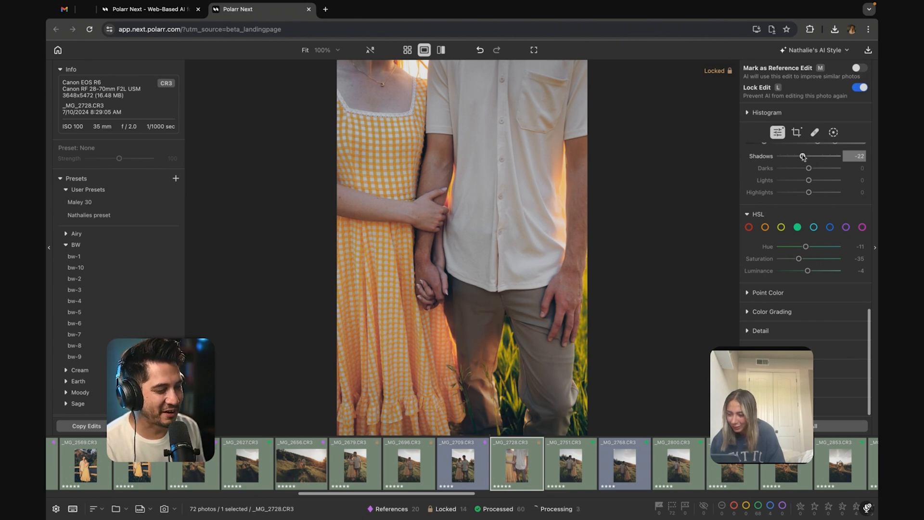
left_click_drag(803, 157, 806, 158)
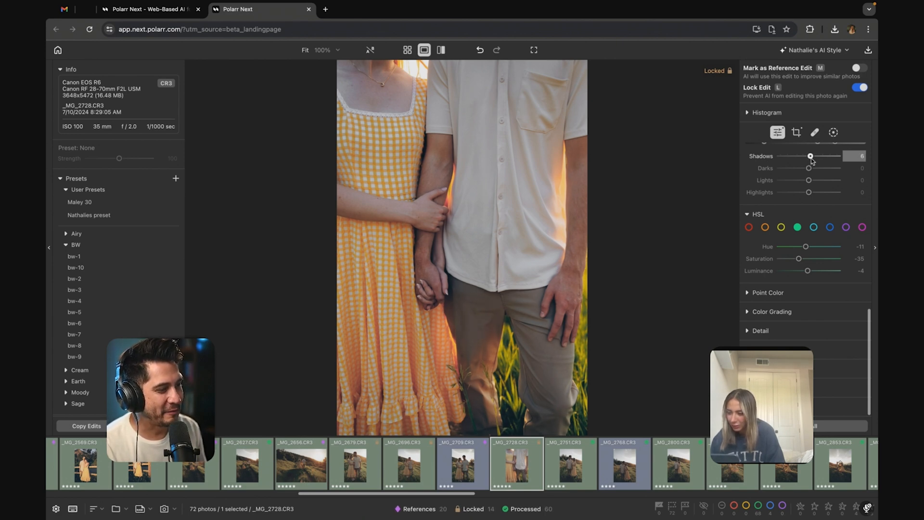
Set the exposure of _MG_2728.CR3 to 1.3 and mark it as a reference edit
scroll(812, 160, "up", 8)
left_click_drag(817, 215, 817, 216)
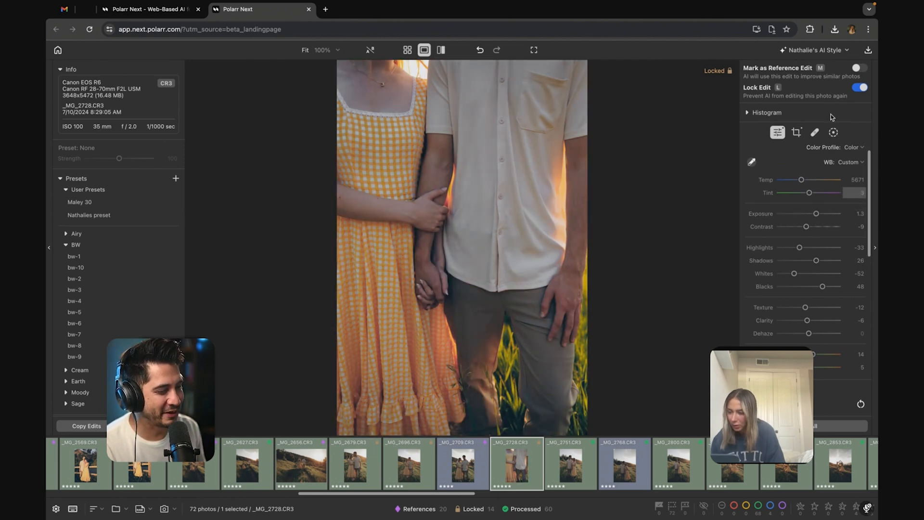
left_click(860, 68)
Set _MG_2751.CR3's temperature to 6674, green HSL hue to -9 and saturation to 25, and mark it as a reference edit
key("Right")
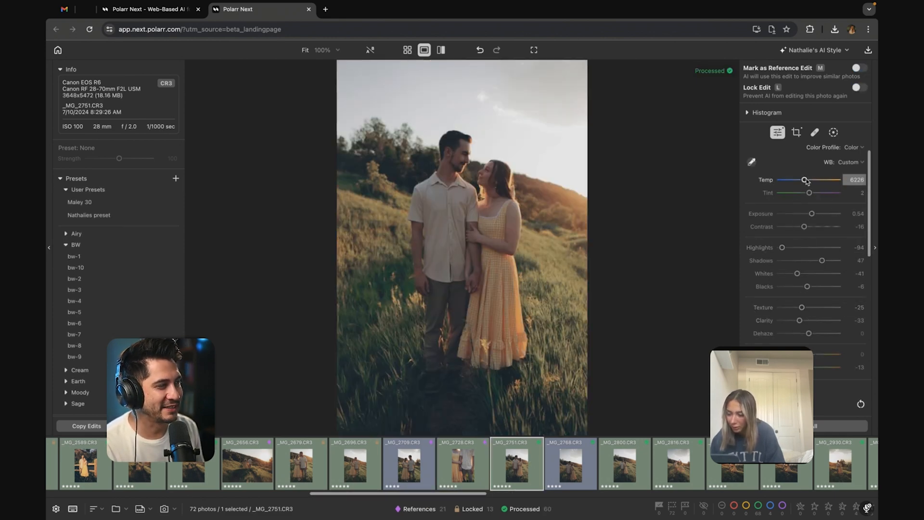
key("l")
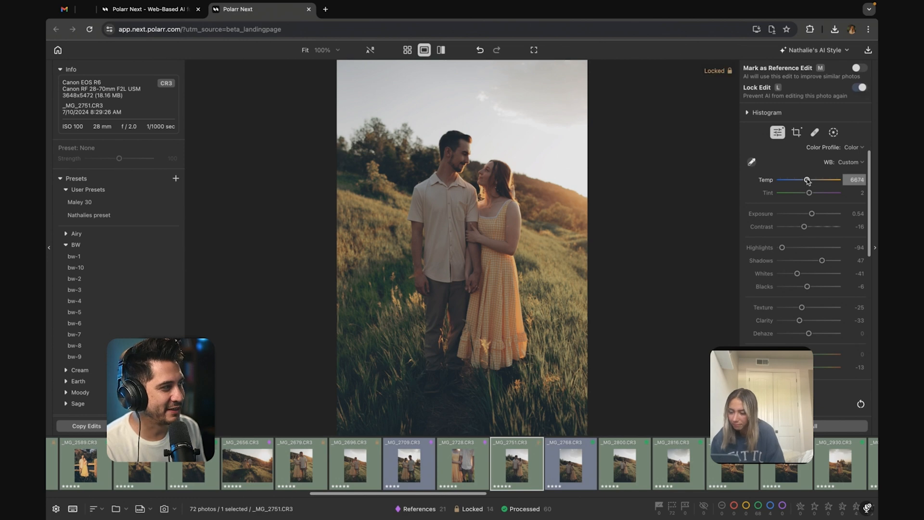
scroll(800, 212, "down", 8)
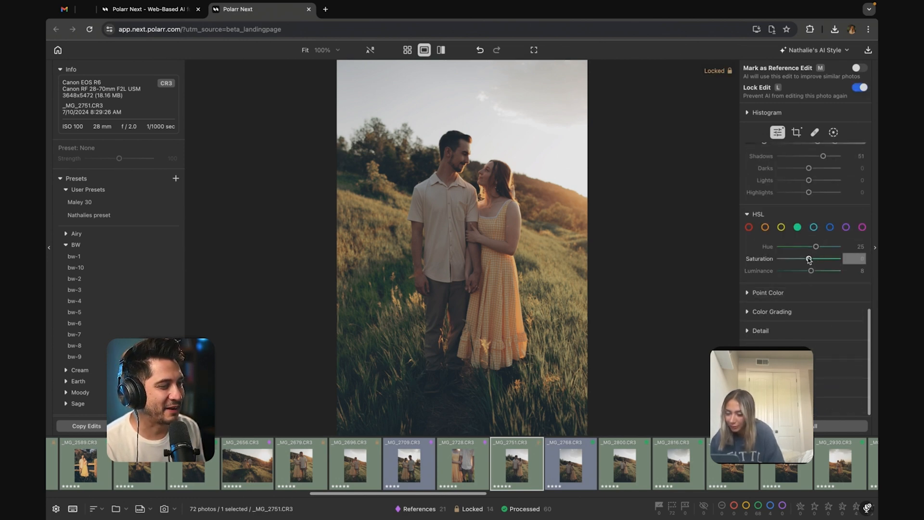
left_click_drag(817, 246, 812, 247)
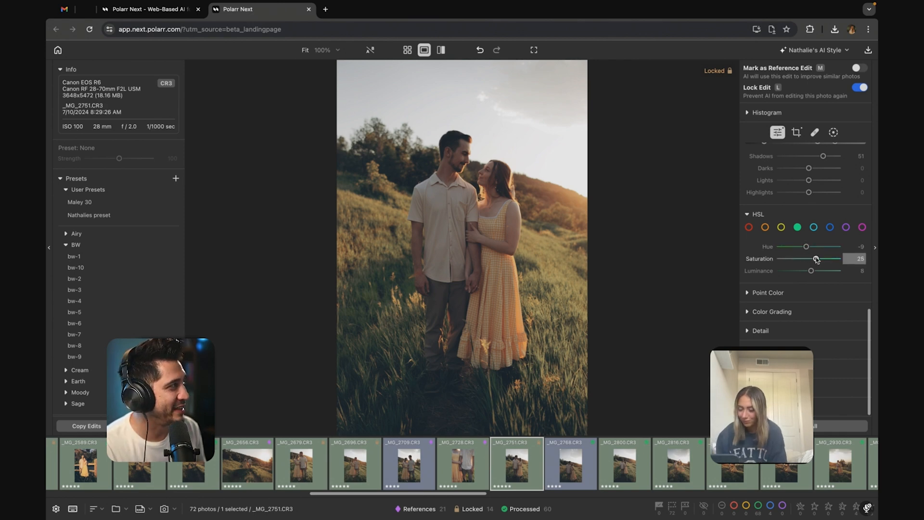
left_click(857, 68)
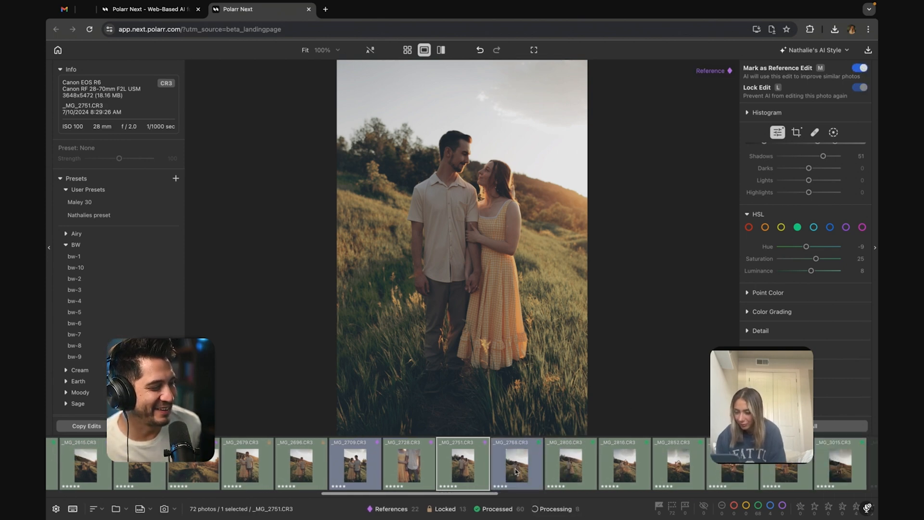
Crop the kissing couple photo _MG_2768.CR3 tighter around the pair and apply the crop
left_click(517, 471)
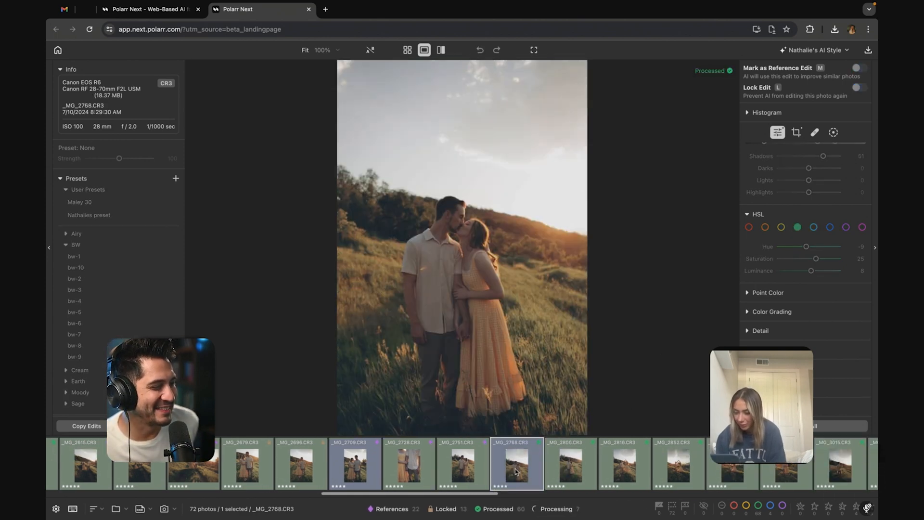
left_click(797, 132)
left_click_drag(568, 89, 549, 119)
left_click_drag(464, 241, 449, 238)
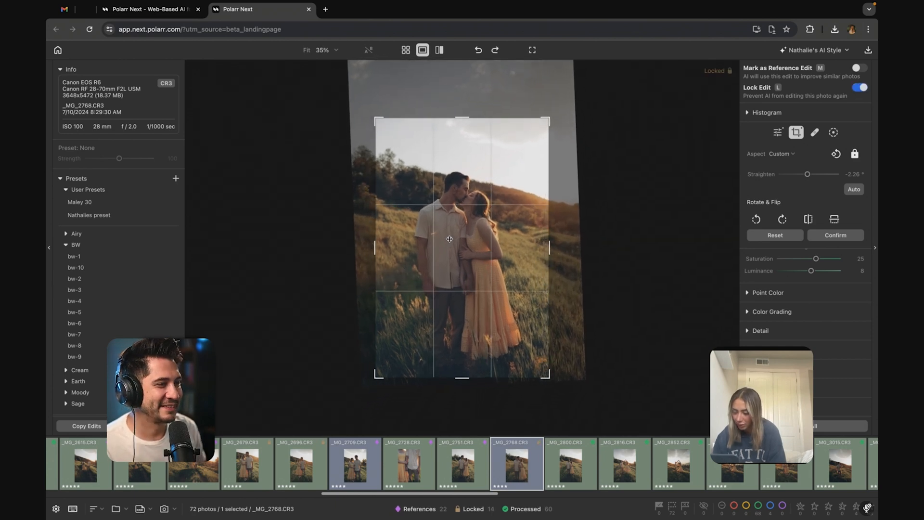
key("Return")
Set the green HSL saturation of _MG_2800.CR3 to 4 and mark the cropped _MG_2768.CR3 as a reference edit
key("Right")
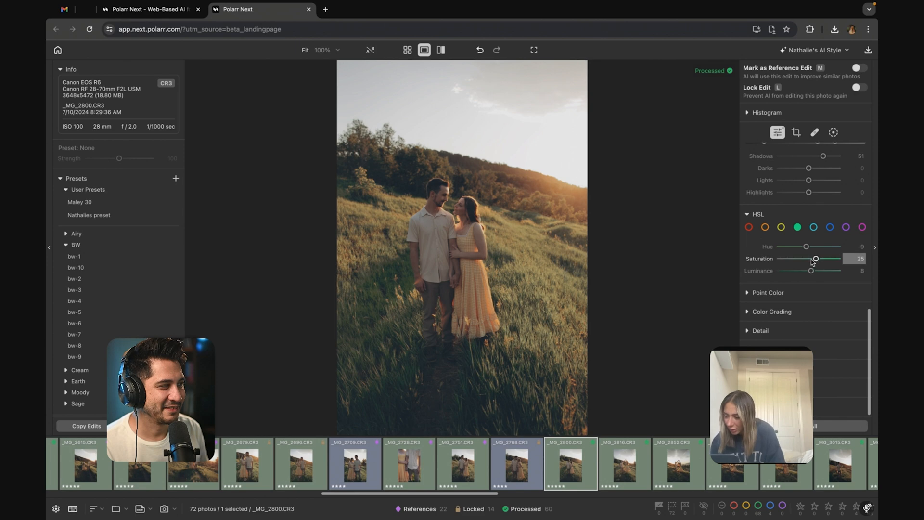
left_click(527, 470)
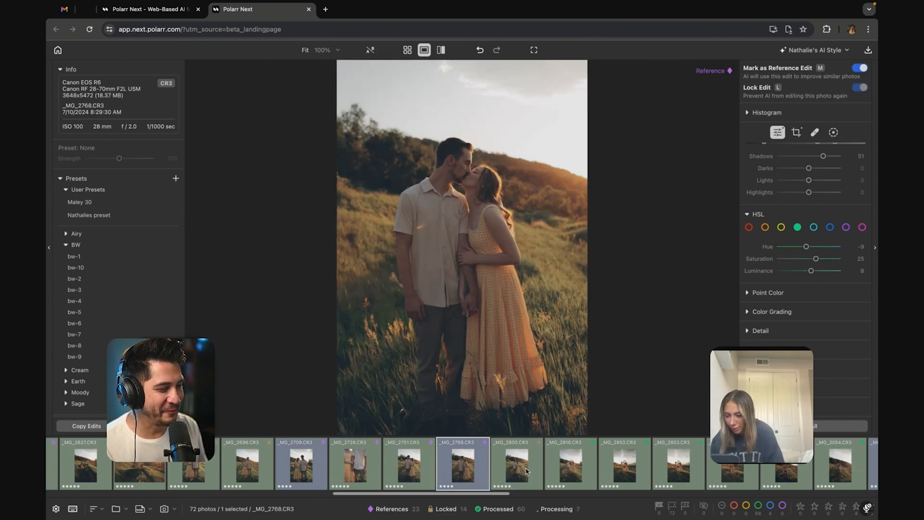
left_click(527, 471)
Review the processed photos _MG_2853.CR3, _MG_3589.CR3 and _MG_2816.CR3, and return to _MG_2800.CR3 for comparison
left_click(698, 460)
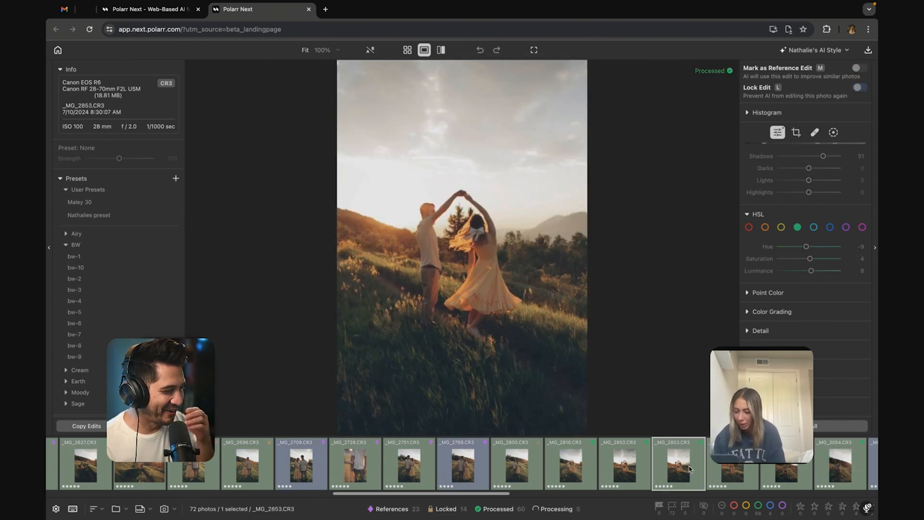
scroll(754, 470, "right", 8)
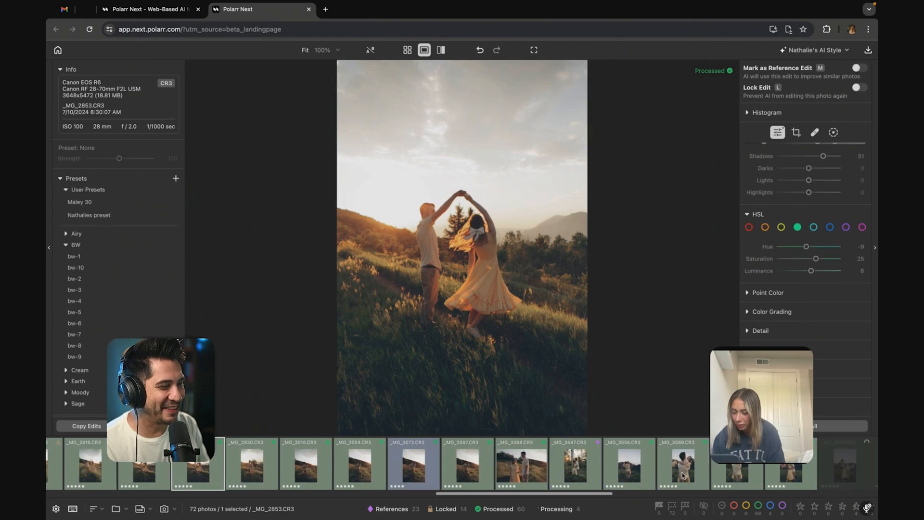
left_click(684, 472)
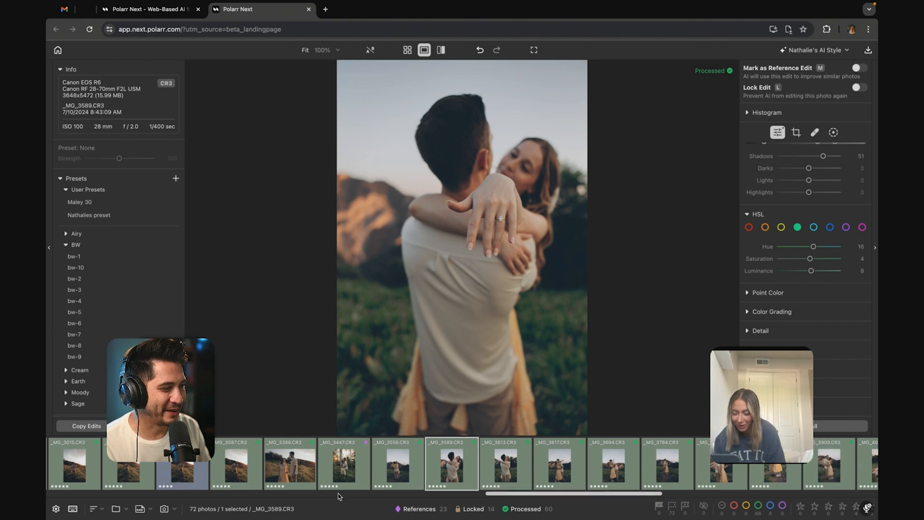
scroll(340, 449, "left", 2)
scroll(340, 449, "left", 10)
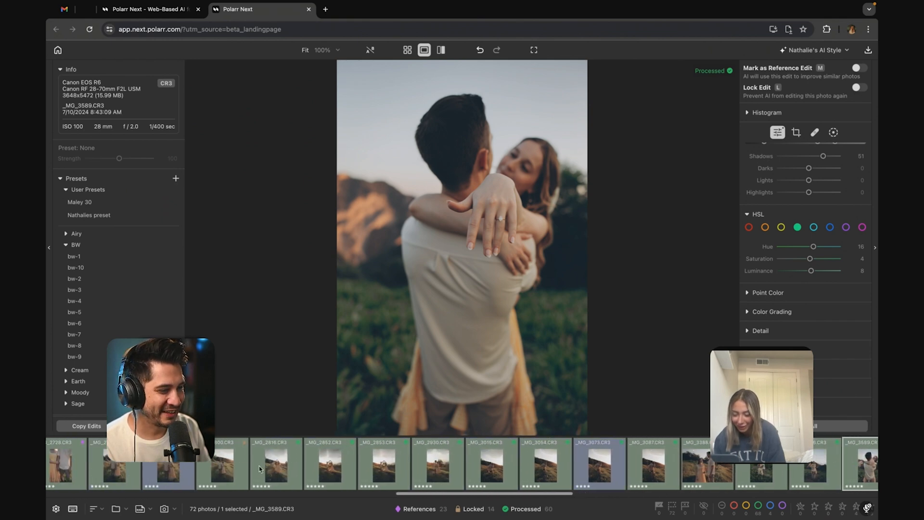
left_click(331, 460)
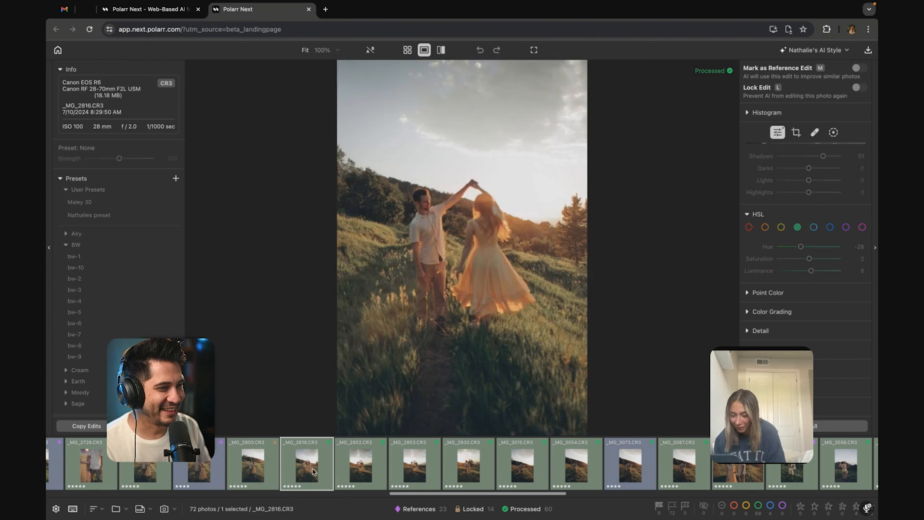
left_click(256, 474)
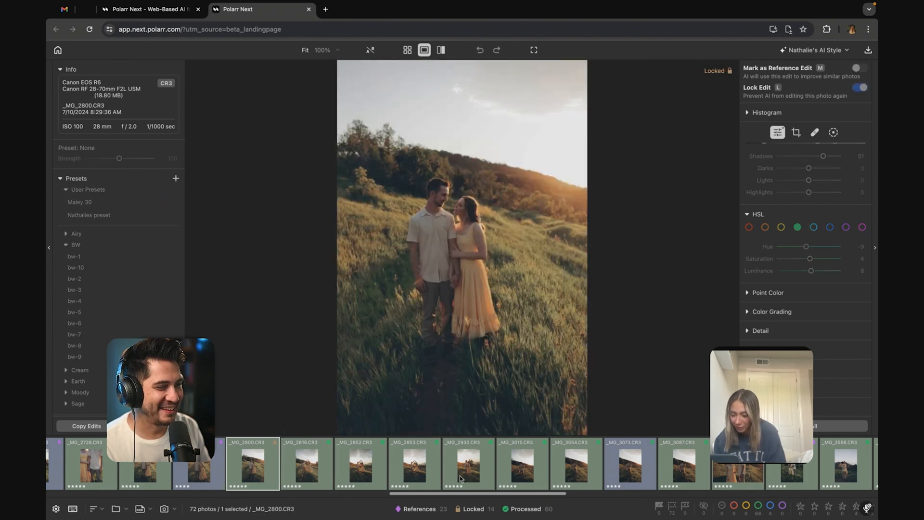
Mark _MG_2853.CR3 as a reference edit and set its exposure to -0.05
key("Right")
key("Right")
key("Right")
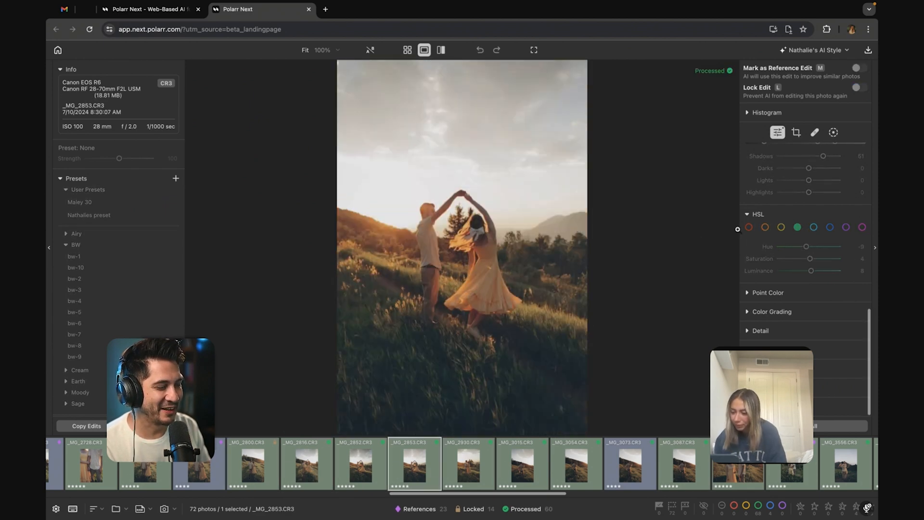
scroll(816, 169, "up", 5)
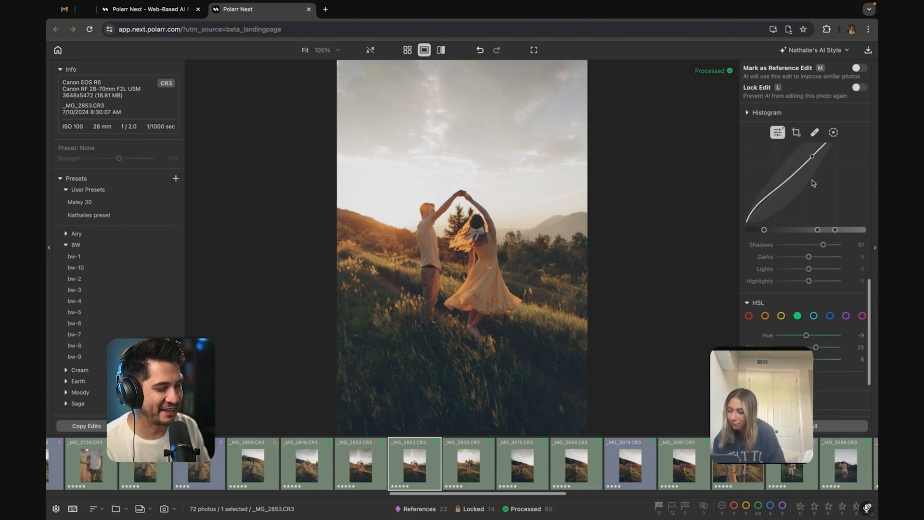
left_click(862, 69)
scroll(810, 175, "up", 5)
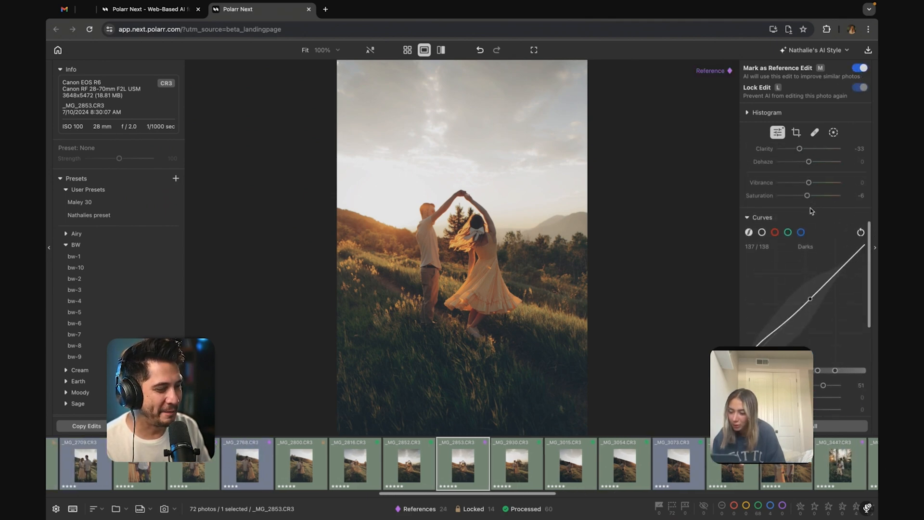
scroll(810, 175, "up", 3)
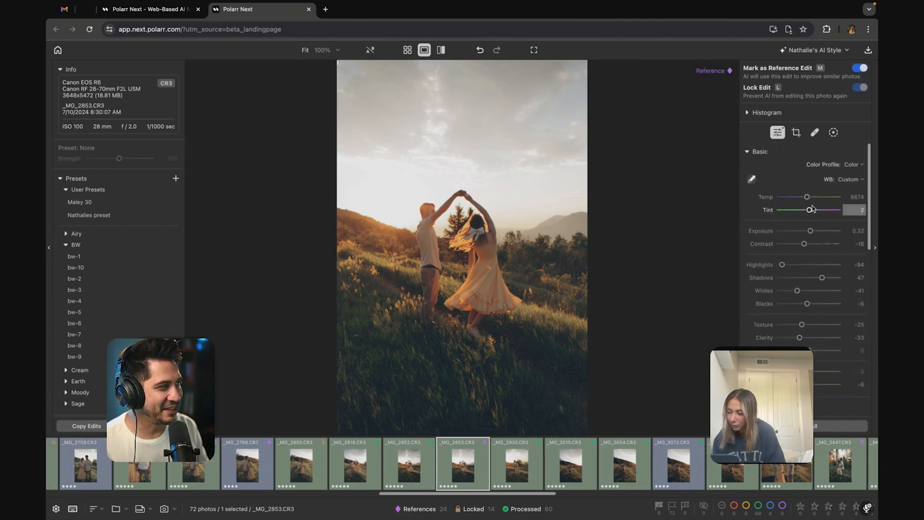
left_click_drag(811, 232, 810, 232)
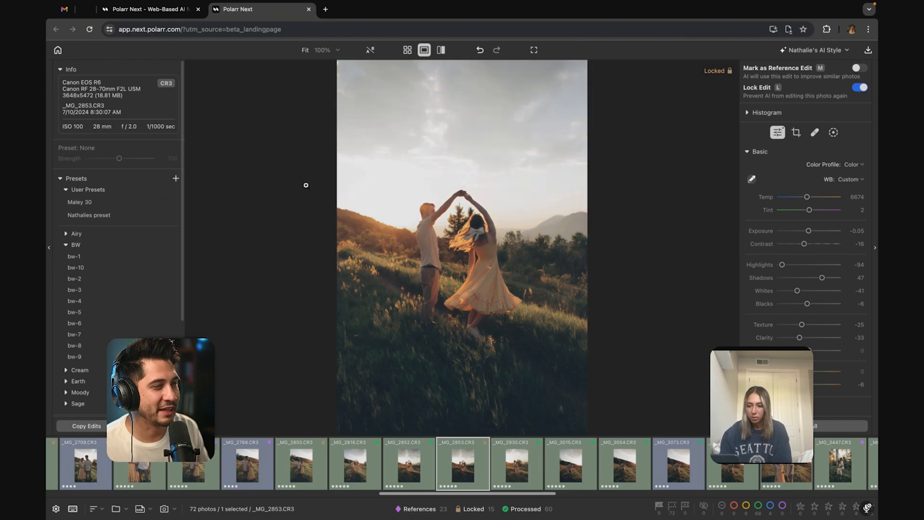
Show the album as a thumbnail grid and examine how consistent the edits look across all photos
left_click(407, 51)
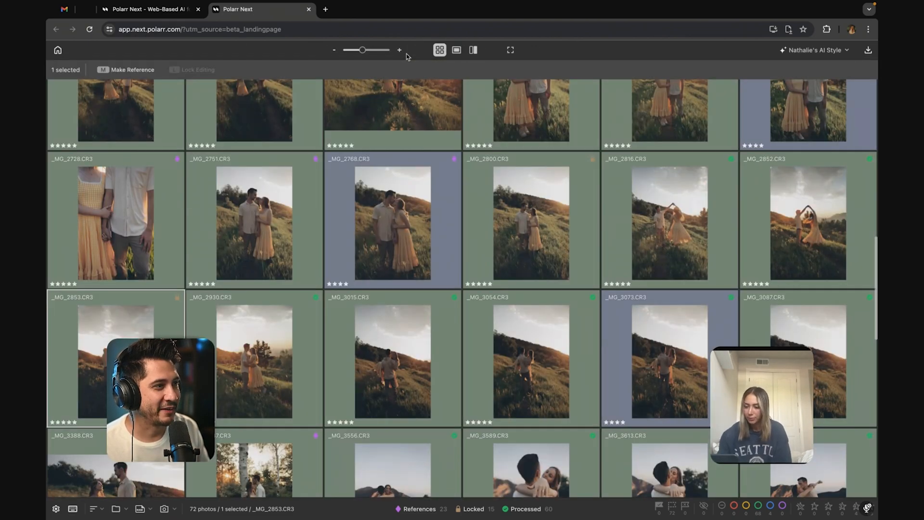
scroll(690, 224, "down", 1)
scroll(689, 236, "up", 7)
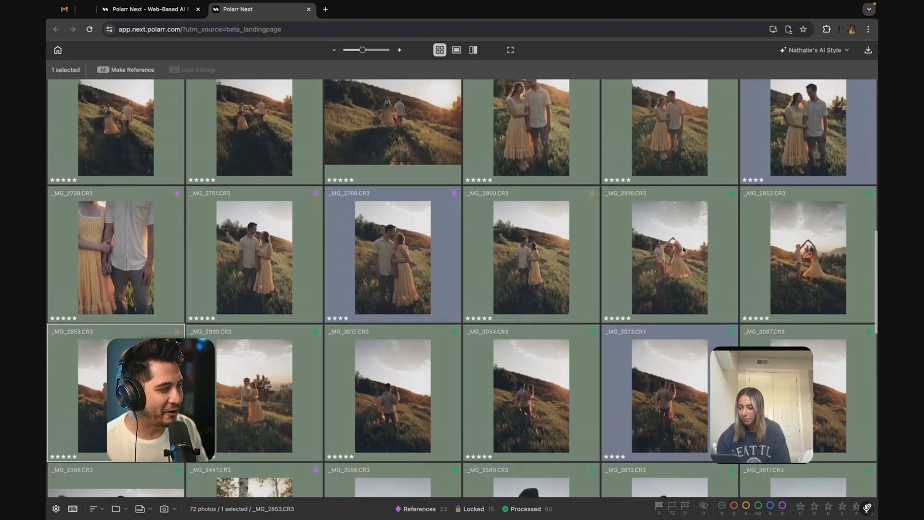
scroll(684, 249, "up", 2)
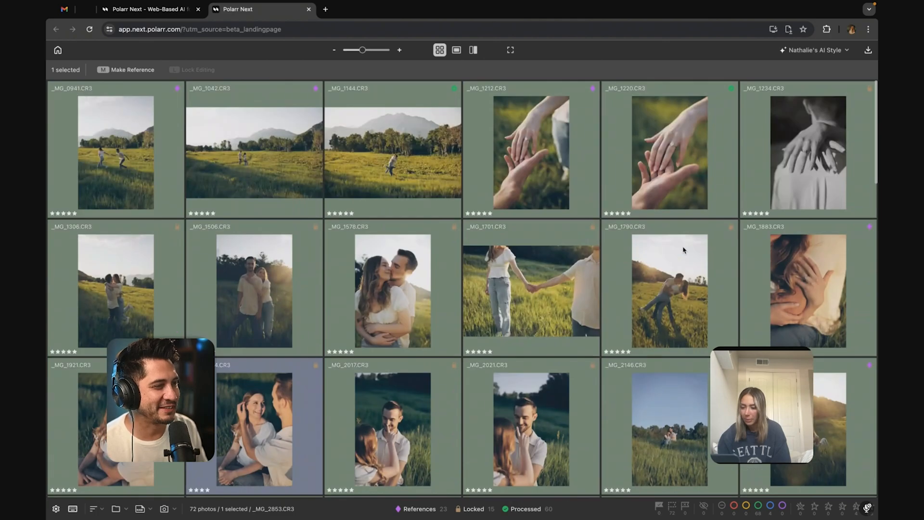
scroll(588, 378, "down", 3)
scroll(588, 378, "down", 12)
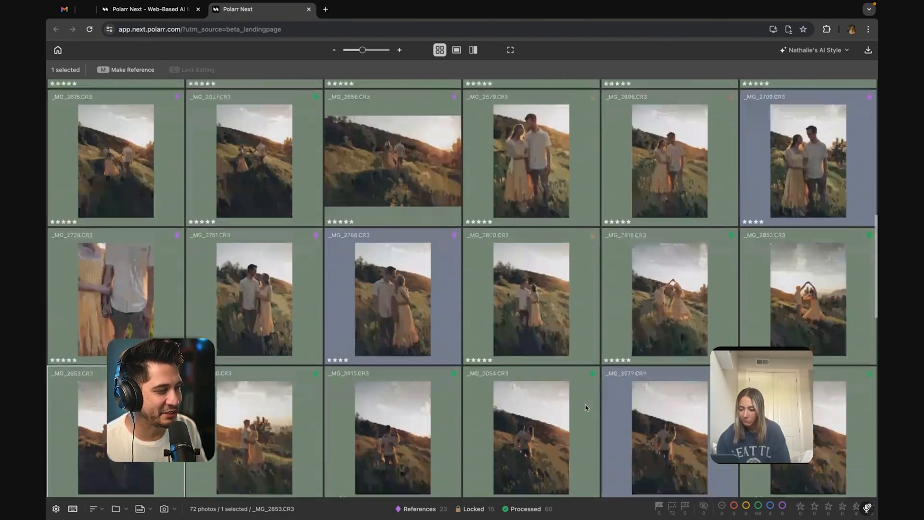
scroll(586, 412, "down", 8)
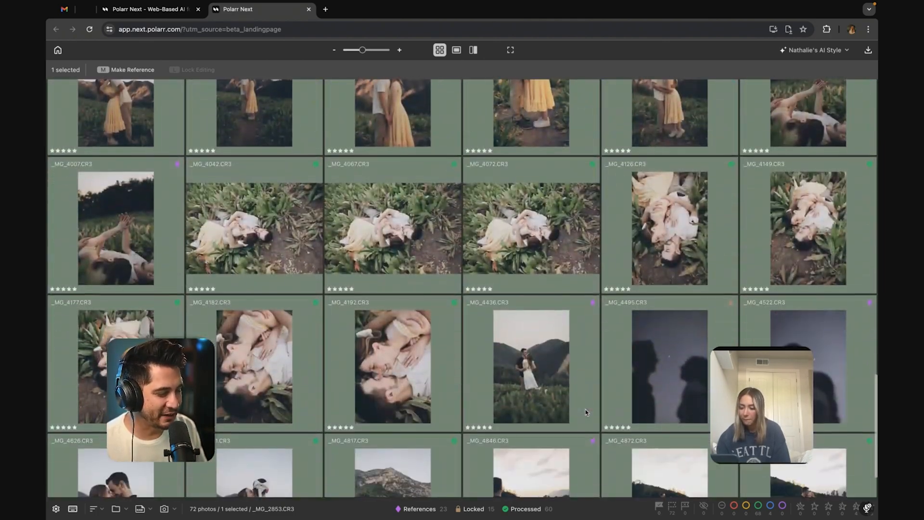
scroll(589, 375, "up", 20)
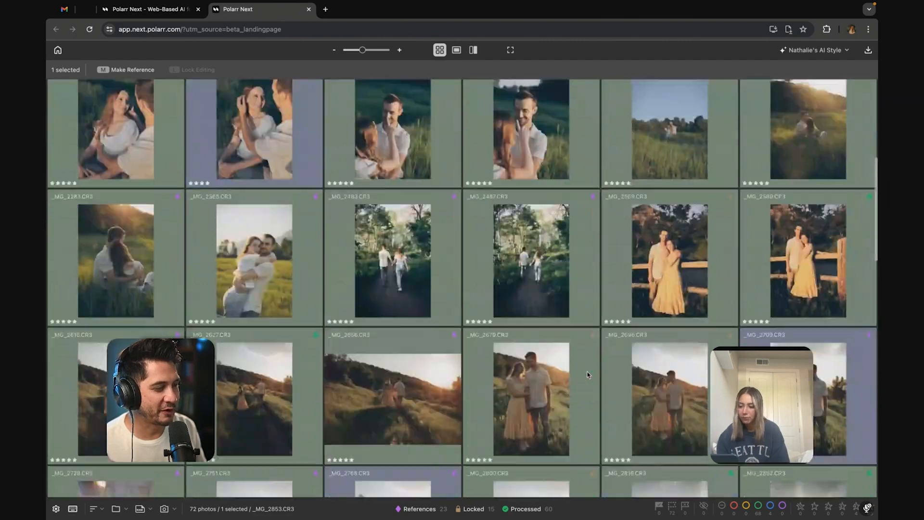
scroll(645, 368, "down", 2)
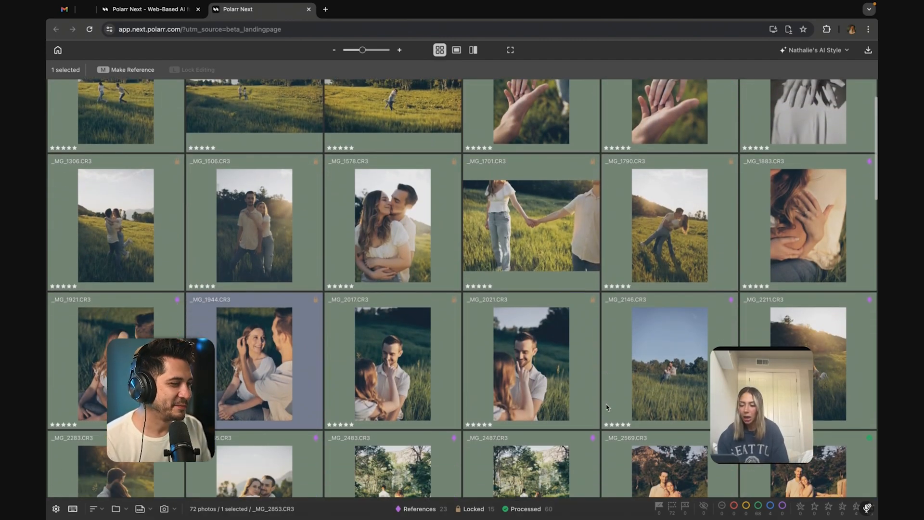
Switch to Adobe Lightroom and display the same couple's album as a photo grid
key("ctrl+Up")
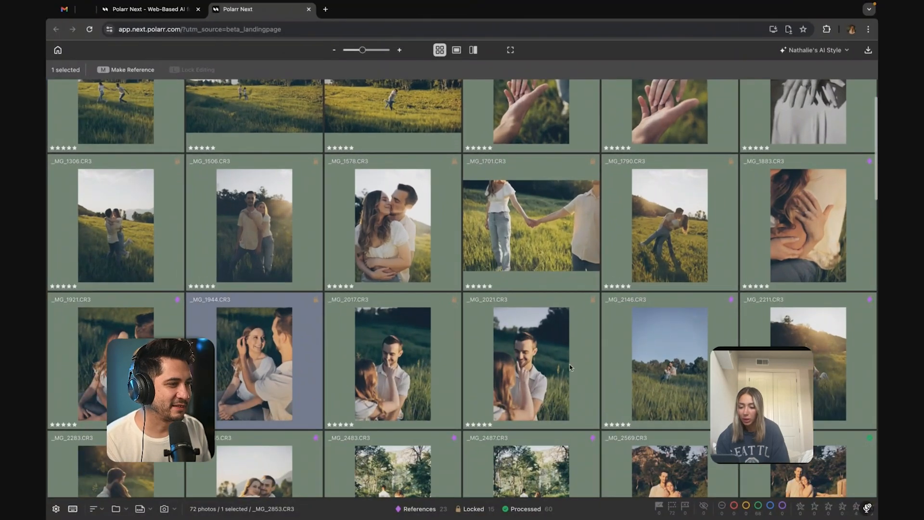
scroll(556, 387, "up", 1)
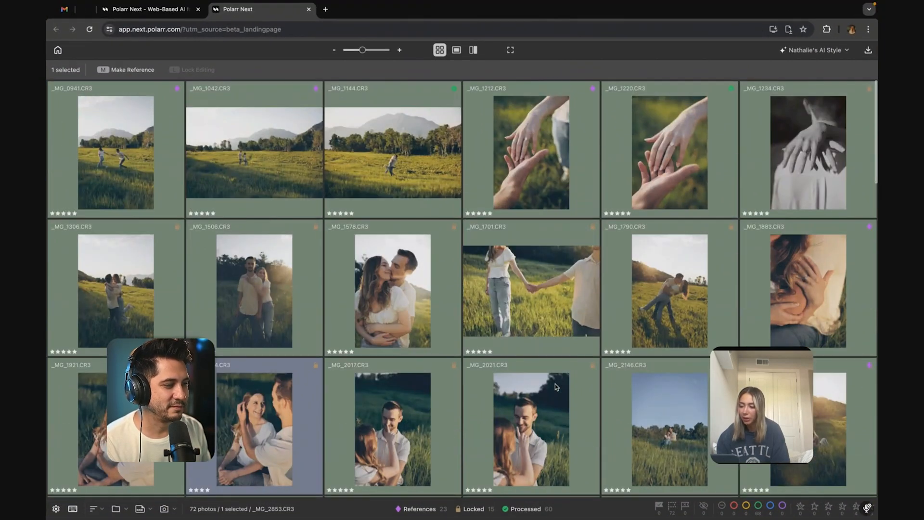
key("ctrl+Up")
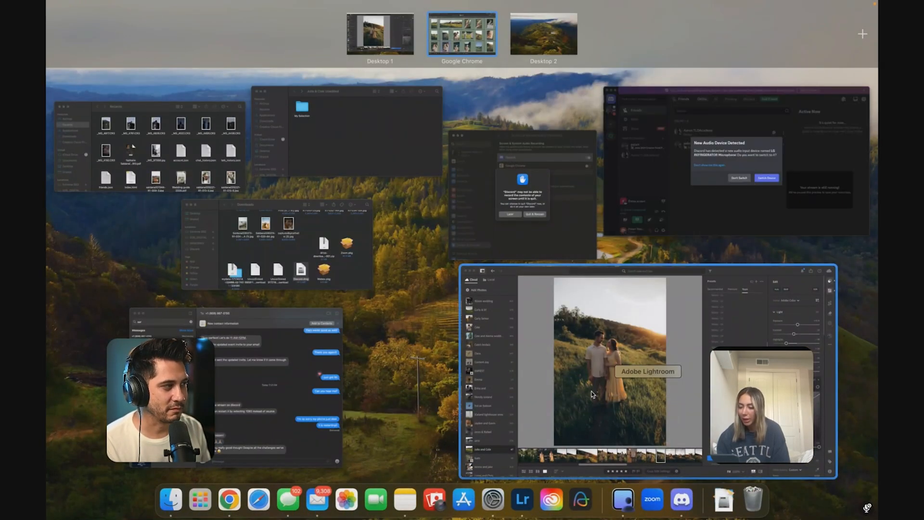
left_click(593, 394)
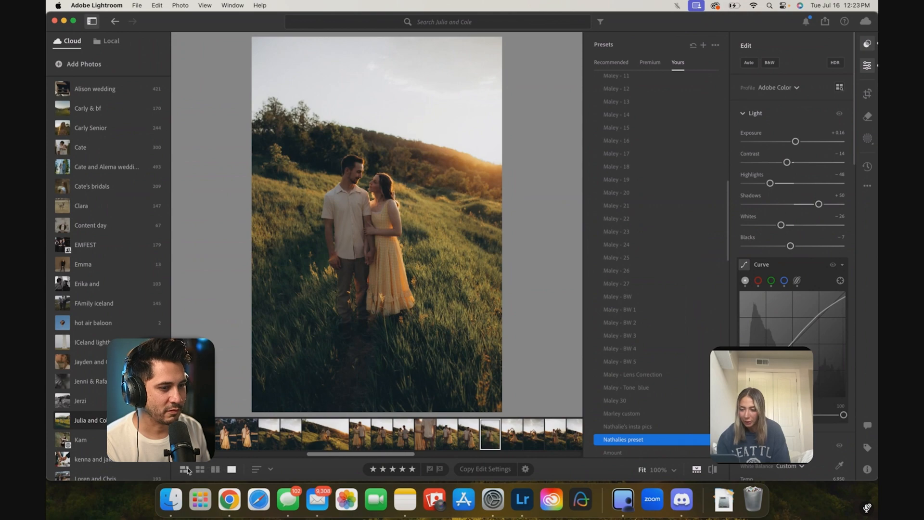
left_click(184, 470)
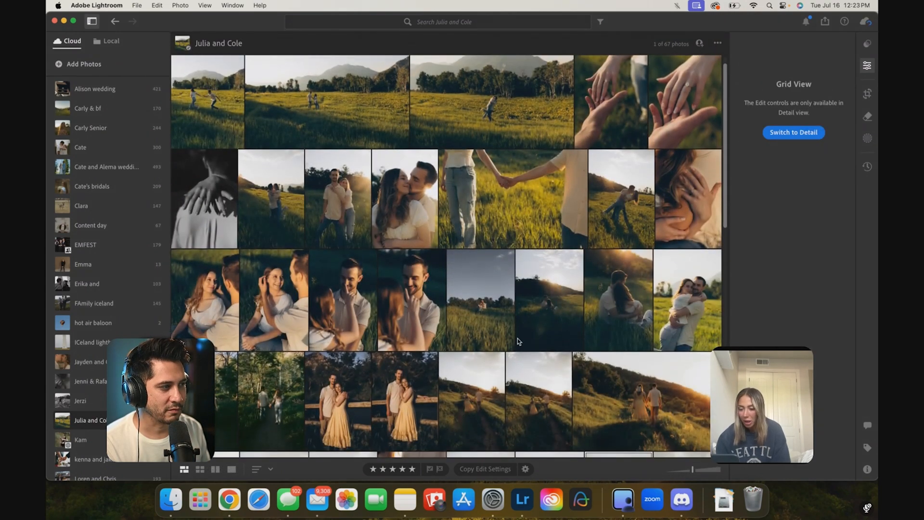
scroll(519, 341, "down", 2)
scroll(519, 339, "up", 3)
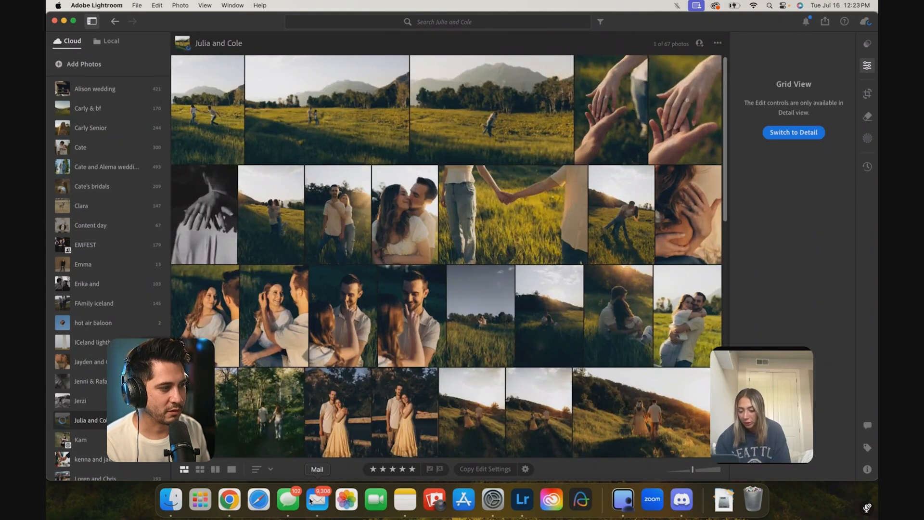
Switch back to Polarr Next in Chrome, take its window out of full screen and place it beside the Lightroom grid
left_click(229, 500)
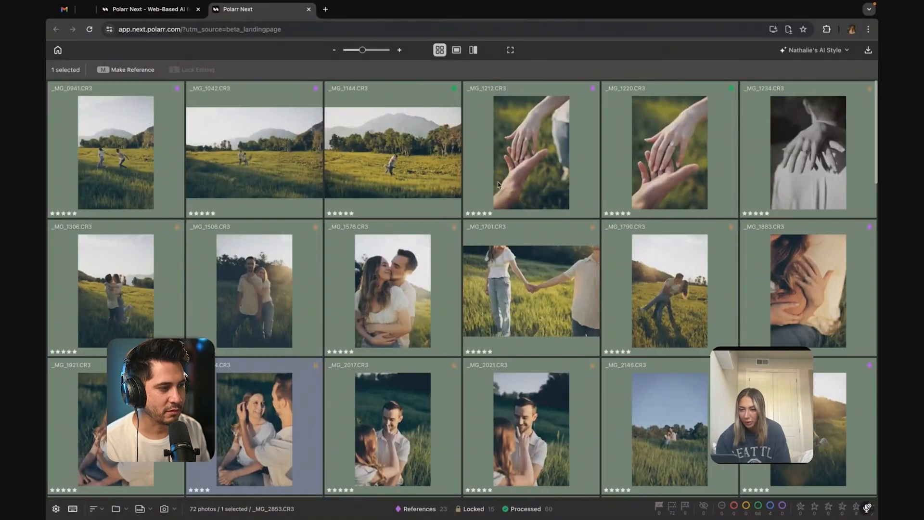
mouse_move(102, 8)
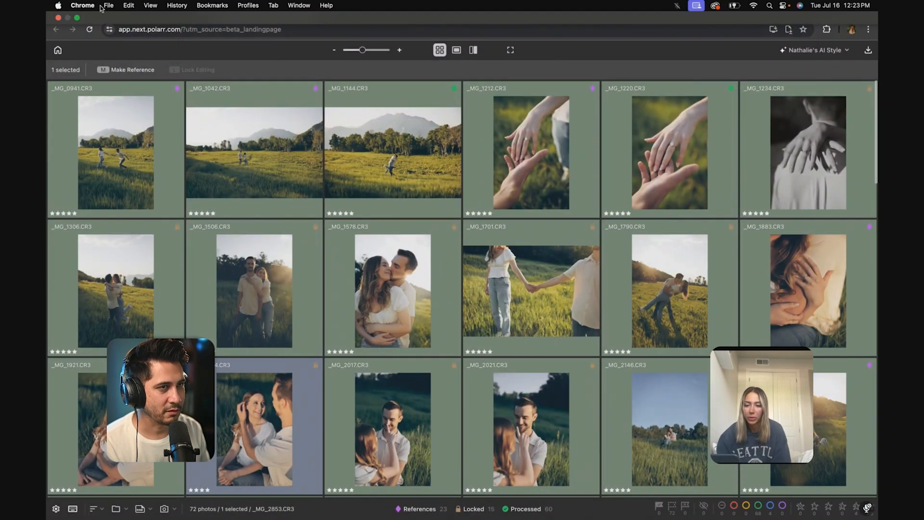
left_click(78, 18)
scroll(405, 242, "down", 2)
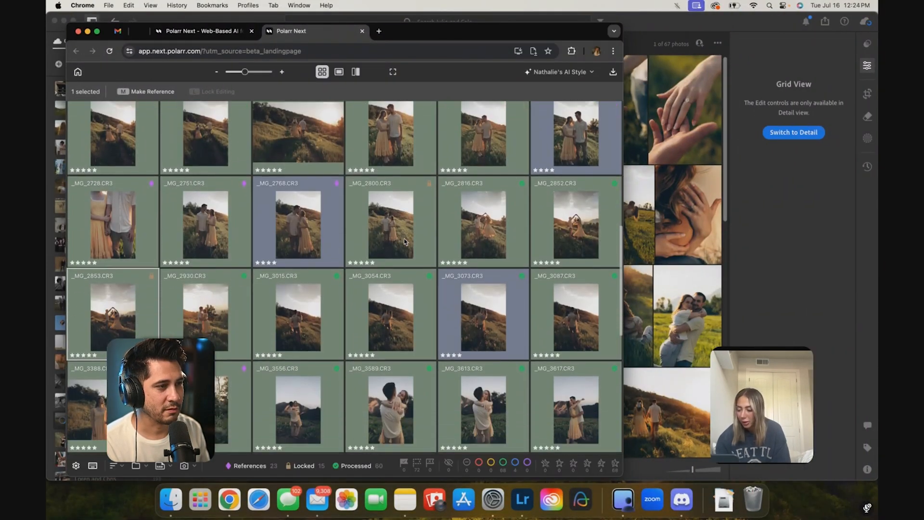
scroll(681, 262, "down", 5)
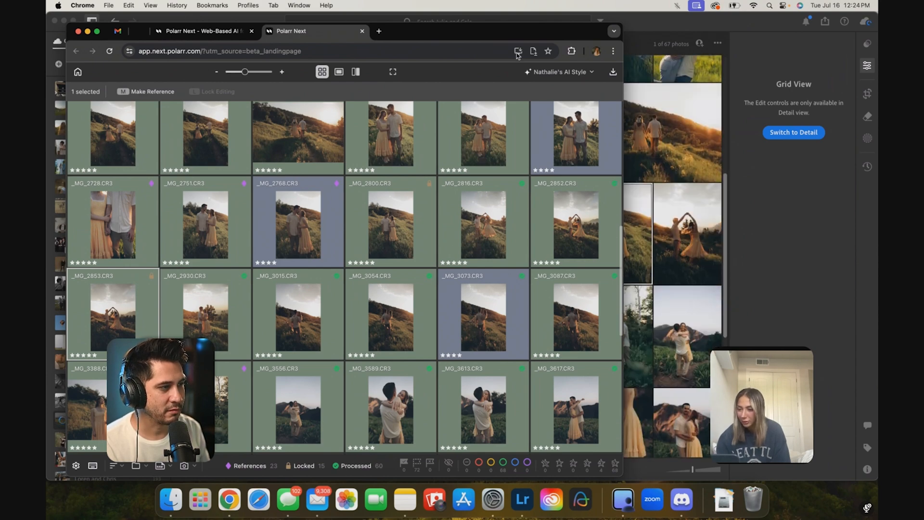
left_click_drag(485, 33, 877, 38)
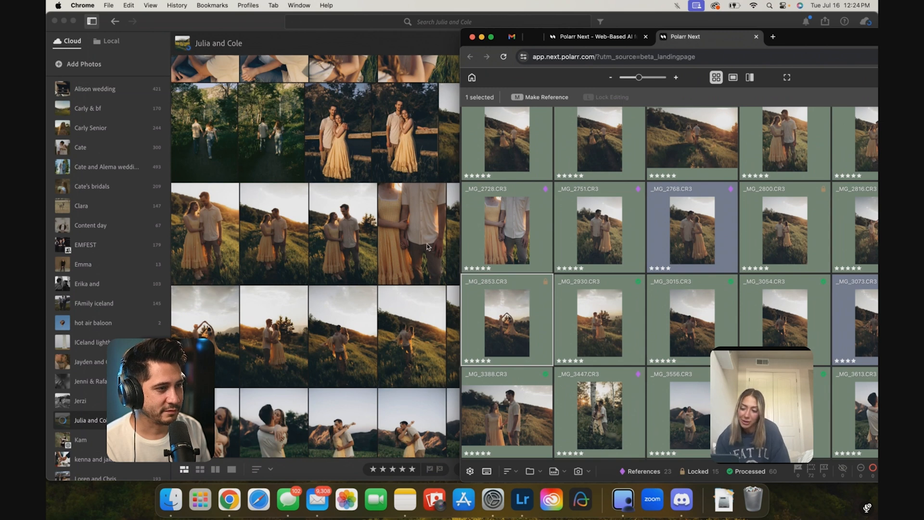
Compare the colours and tones of the Lightroom album with the same photos in the Polarr Next grid, across the whole shoot
scroll(428, 262, "down", 1)
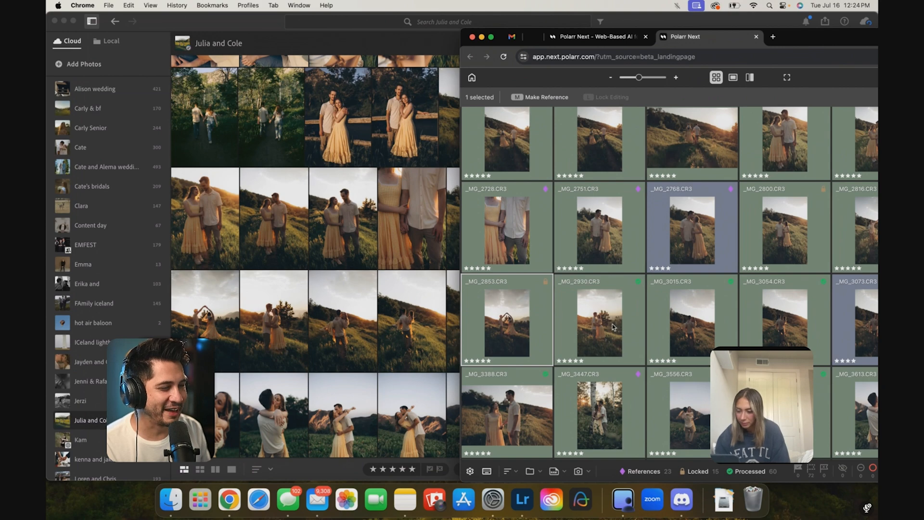
scroll(614, 327, "down", 1)
scroll(427, 352, "down", 10)
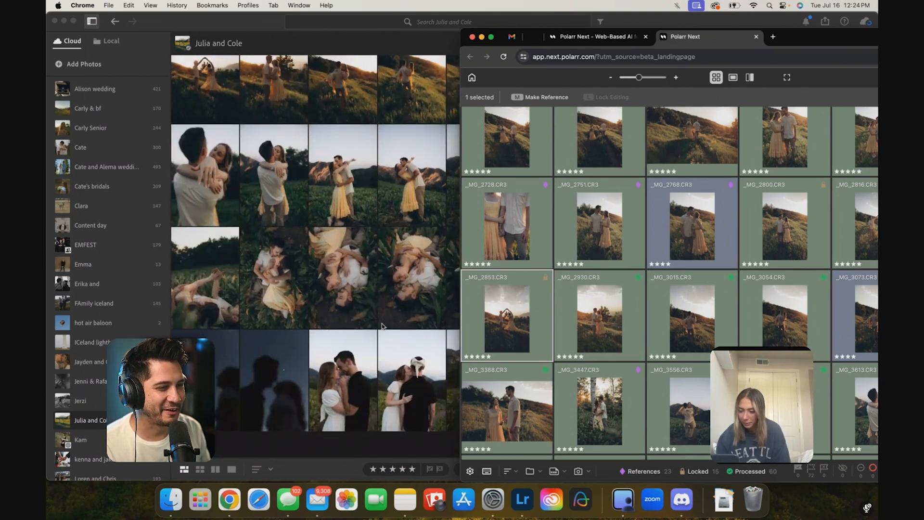
scroll(400, 299, "up", 3)
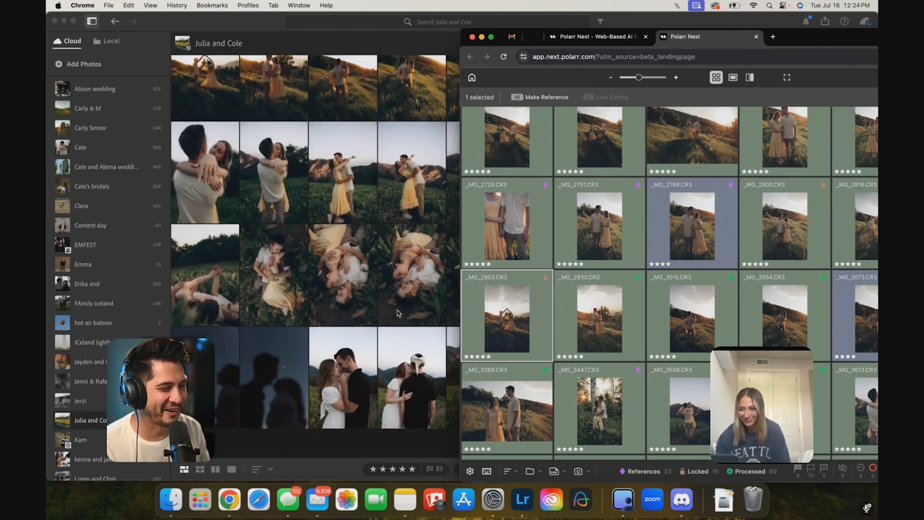
scroll(393, 251, "up", 10)
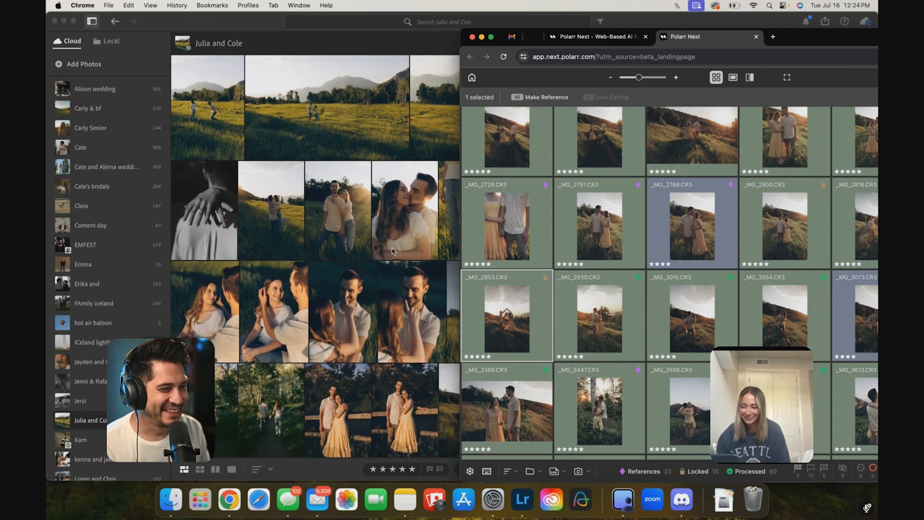
scroll(393, 247, "down", 10)
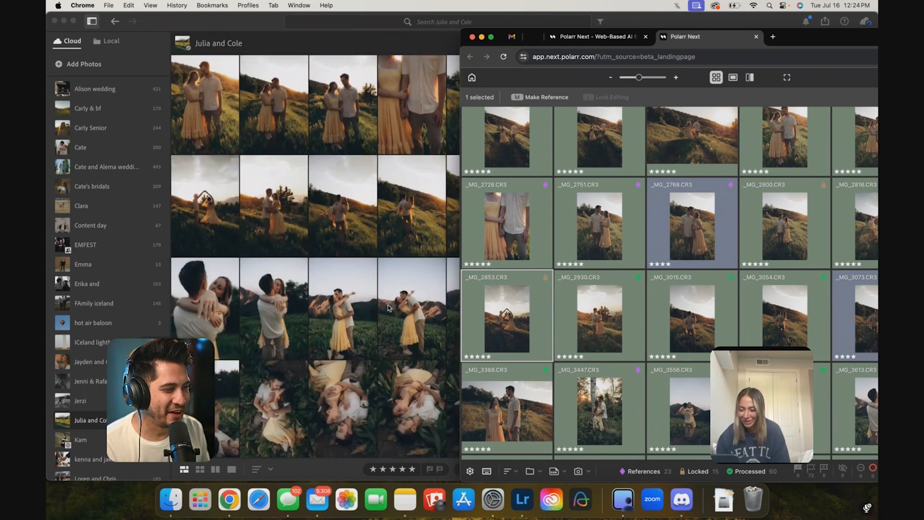
scroll(391, 323, "down", 2)
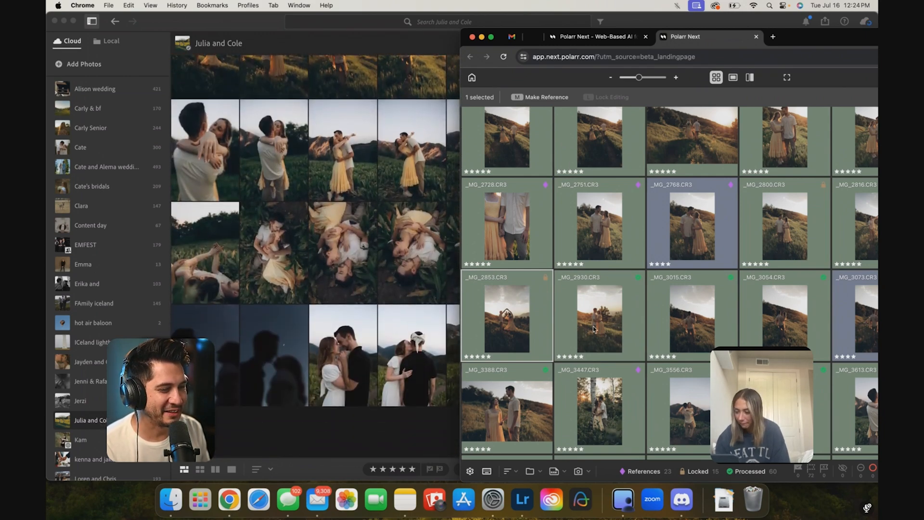
scroll(592, 330, "down", 10)
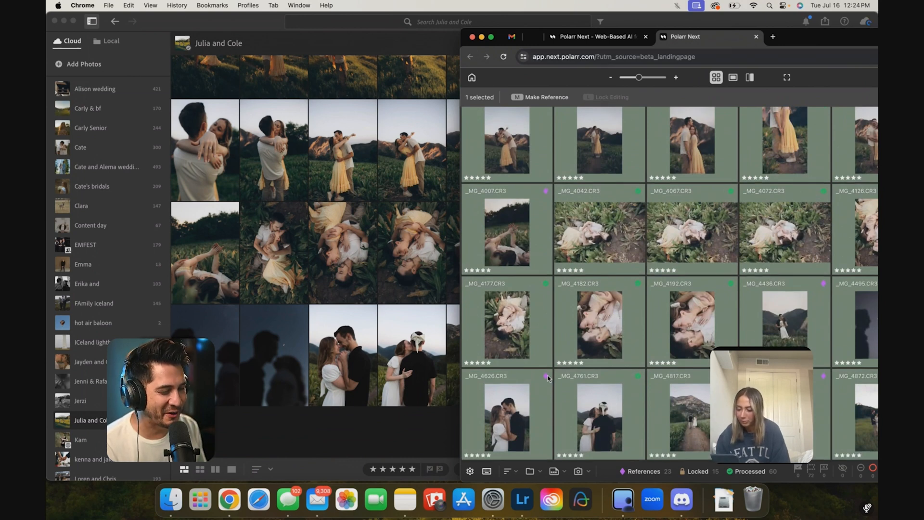
scroll(544, 410, "down", 1)
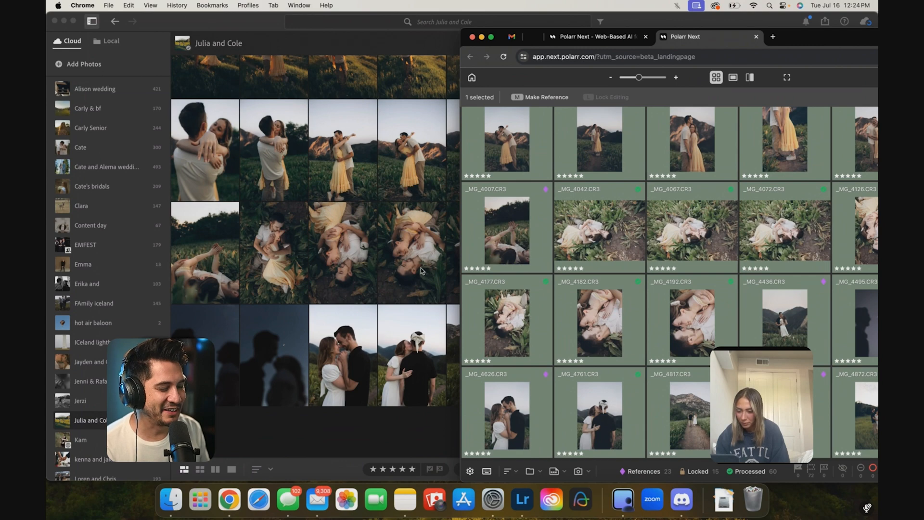
scroll(578, 269, "up", 5)
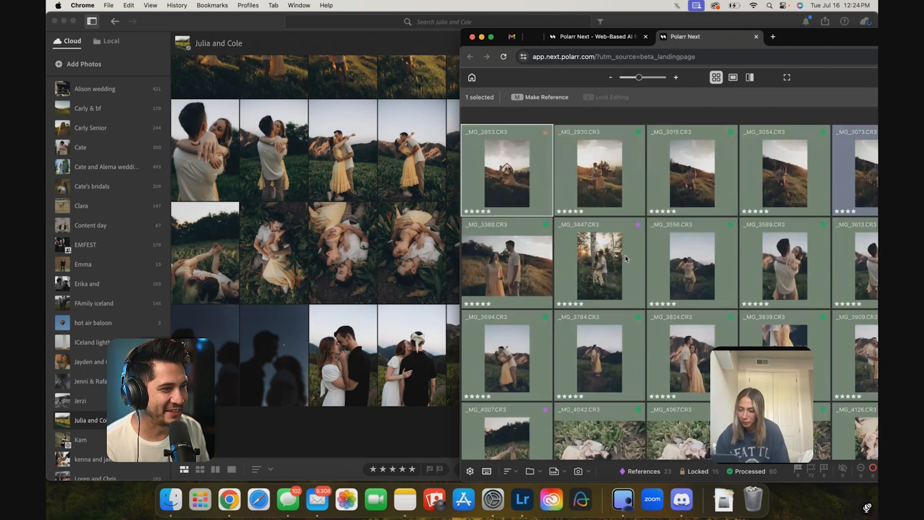
scroll(626, 259, "up", 10)
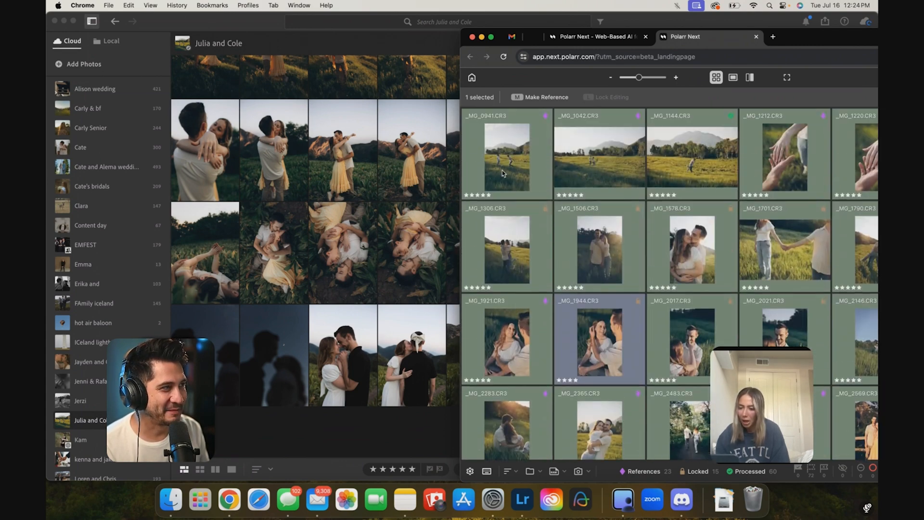
scroll(391, 249, "up", 15)
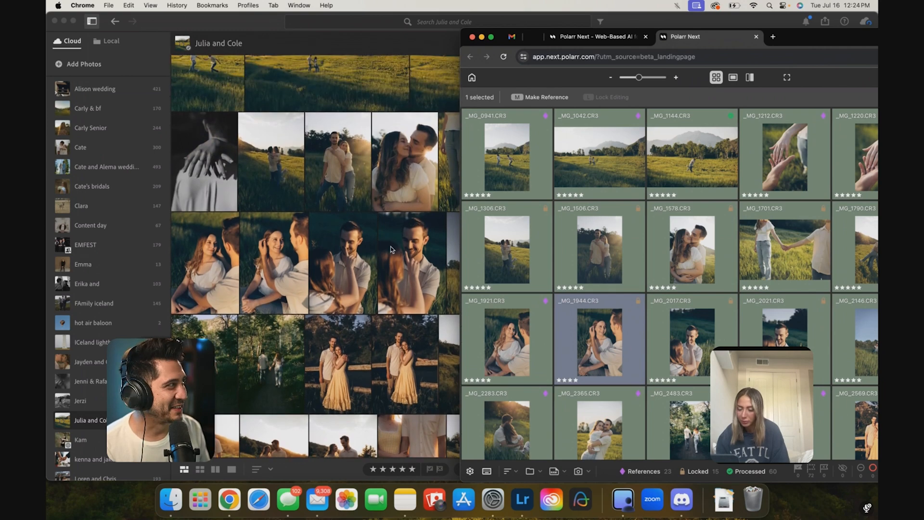
scroll(392, 357, "up", 2)
scroll(392, 337, "down", 10)
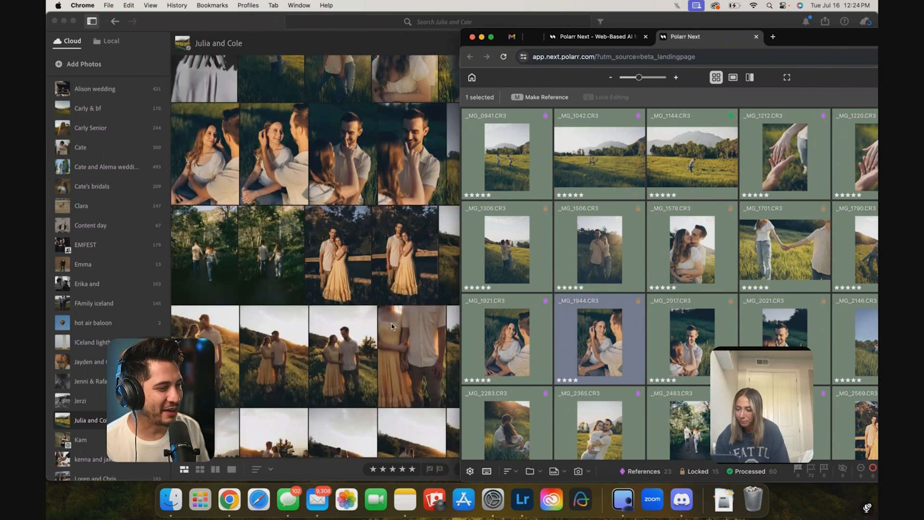
scroll(393, 327, "down", 1)
scroll(521, 317, "down", 2)
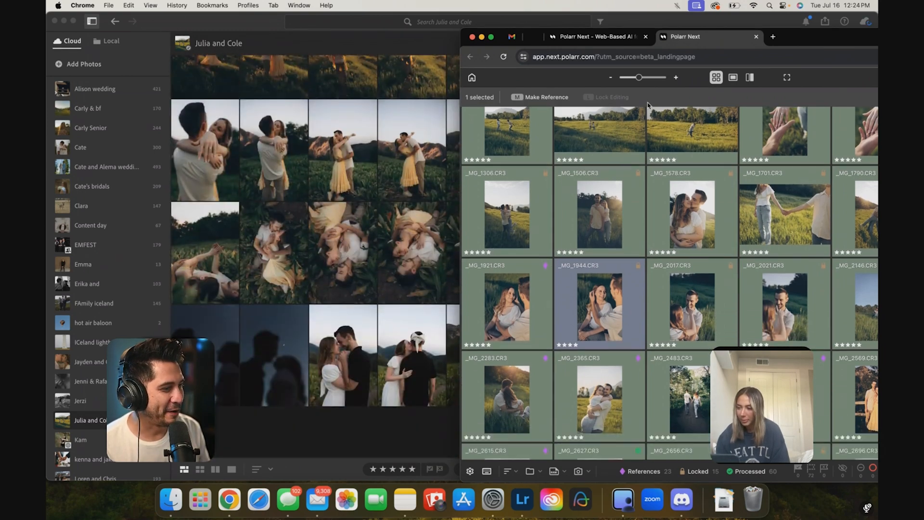
Return the Polarr Next window to full screen and rename the album's AI style as Buffalo Peak
left_click_drag(473, 30, 95, 14)
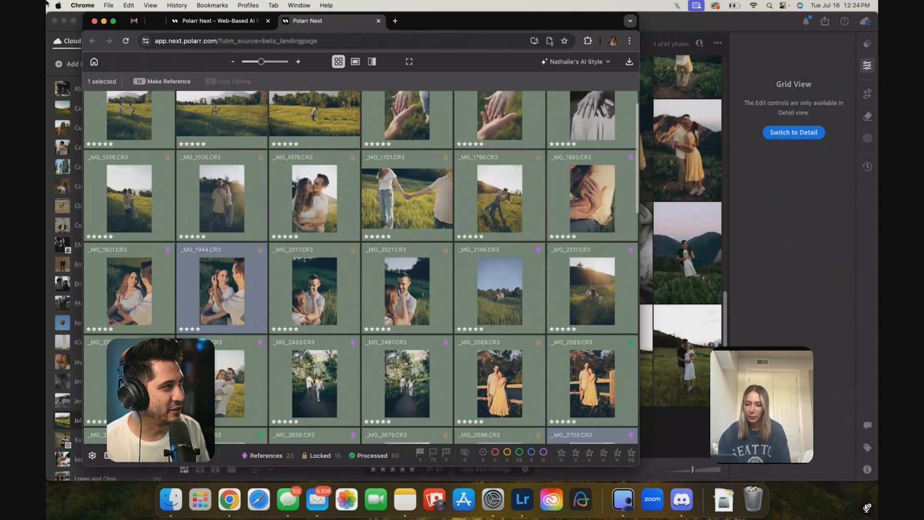
left_click(114, 21)
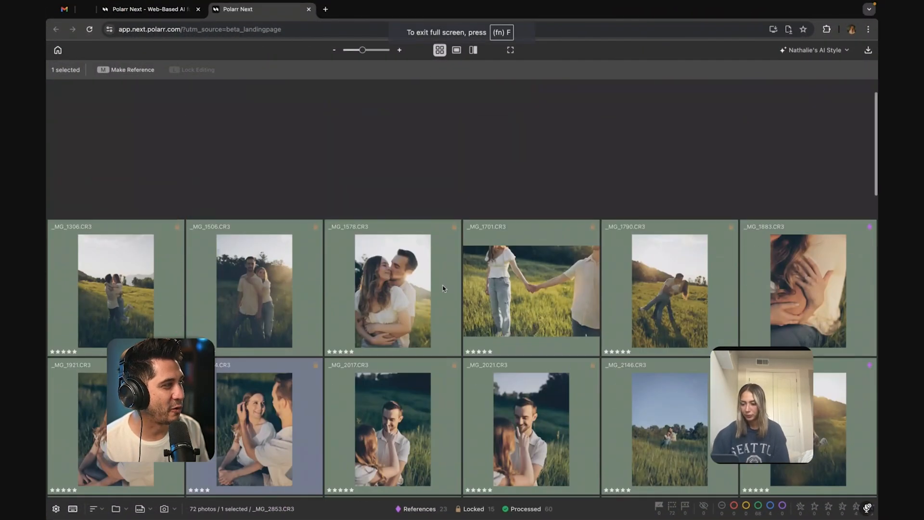
left_click(832, 50)
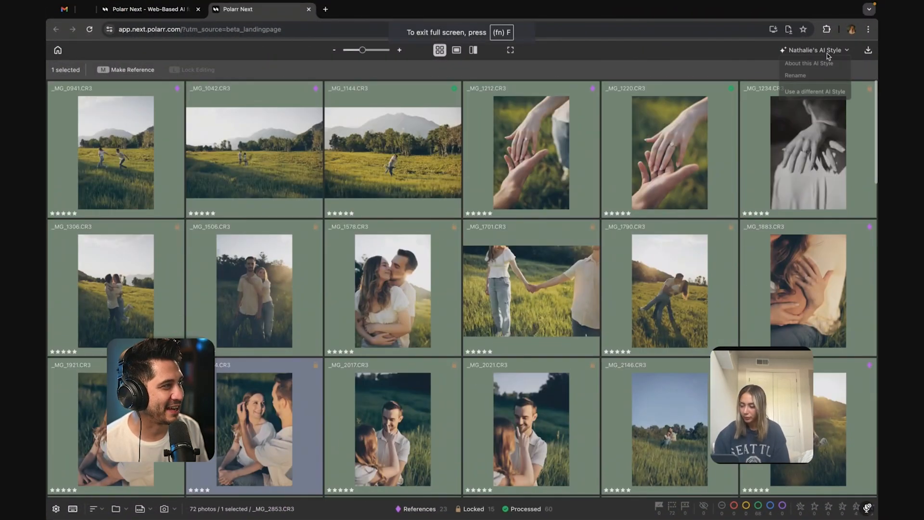
left_click(819, 78)
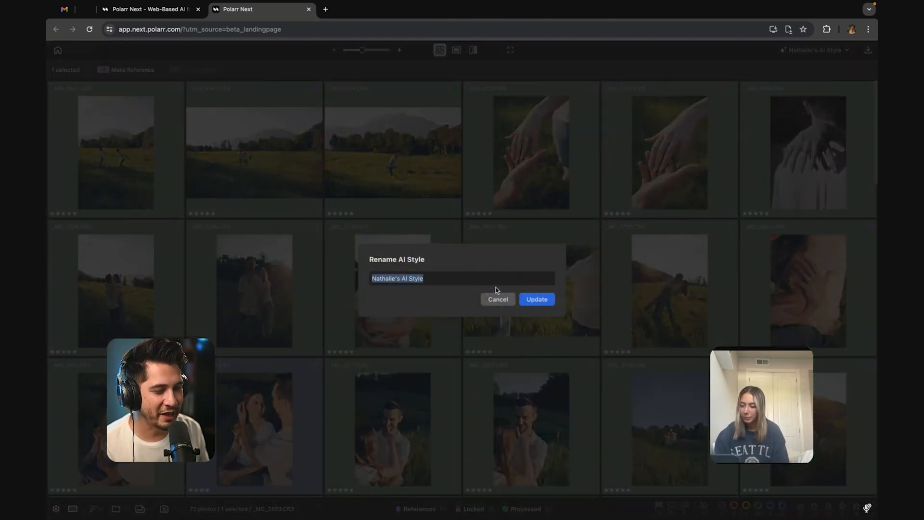
key("BackSpace")
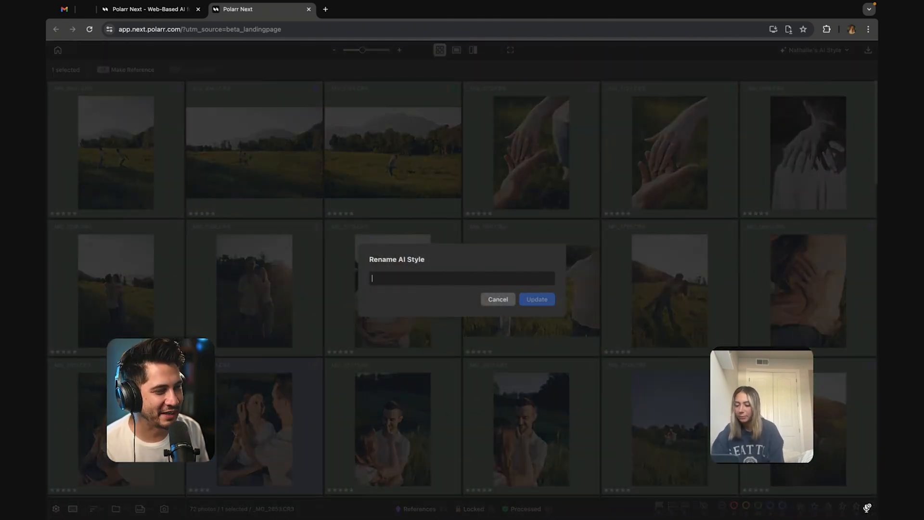
type("Buffalo Peak")
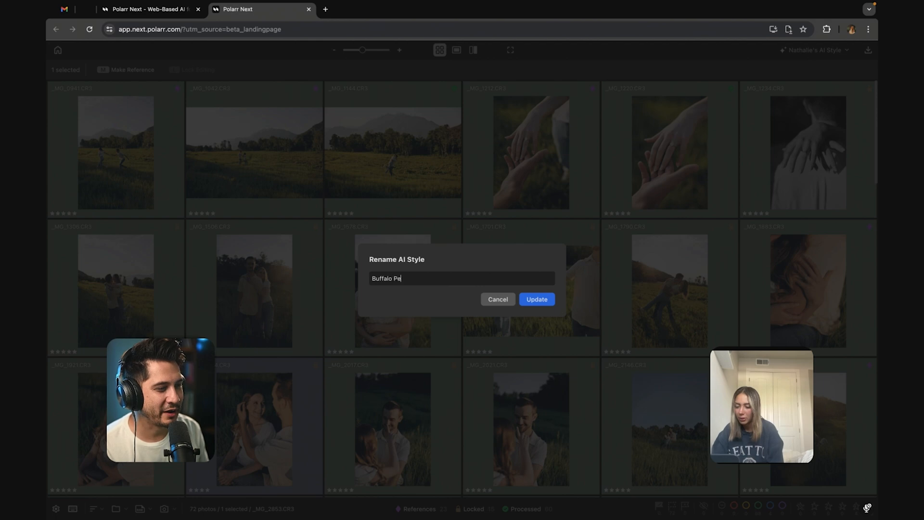
left_click(537, 298)
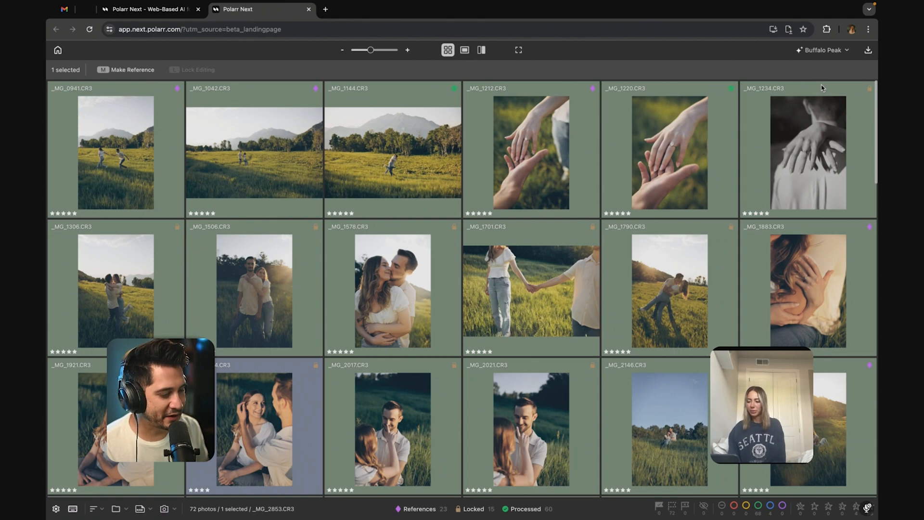
Review the full Polarr Next album grid from the first photos to the last and examine the overall consistency of the edits
scroll(760, 299, "down", 8)
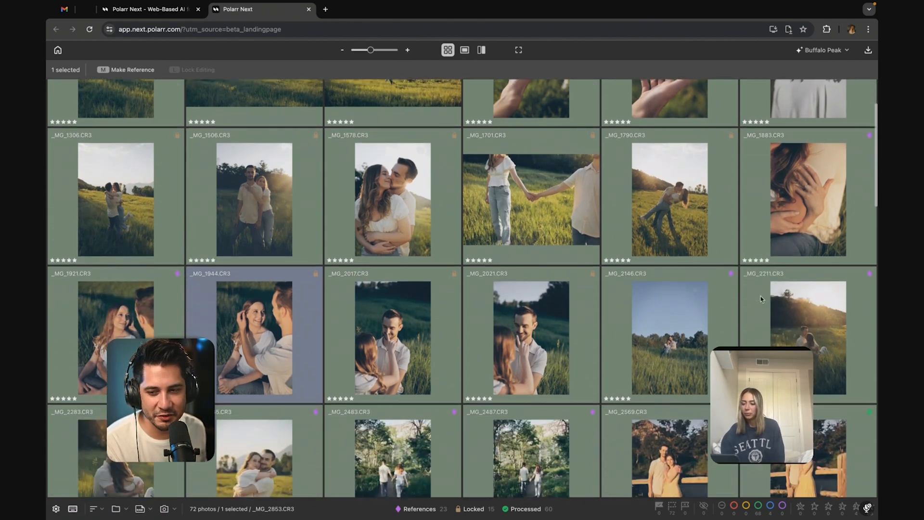
scroll(764, 313, "down", 3)
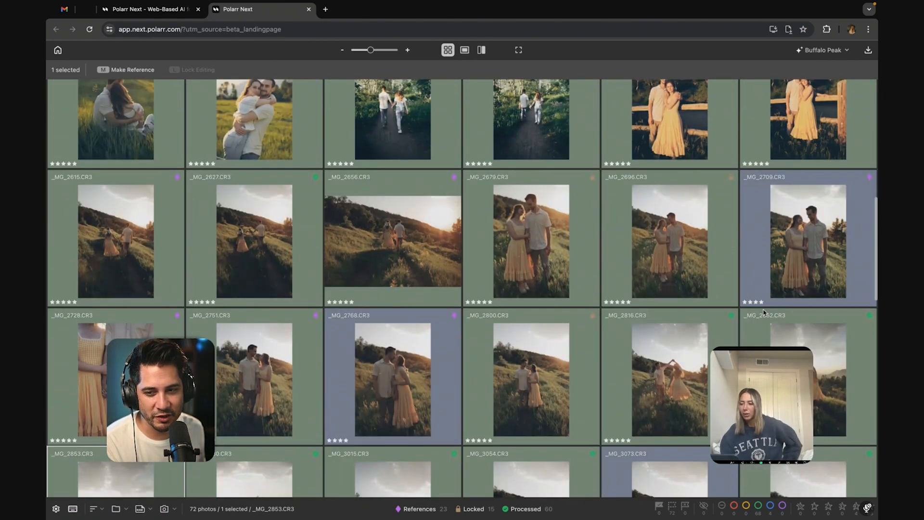
scroll(765, 313, "down", 4)
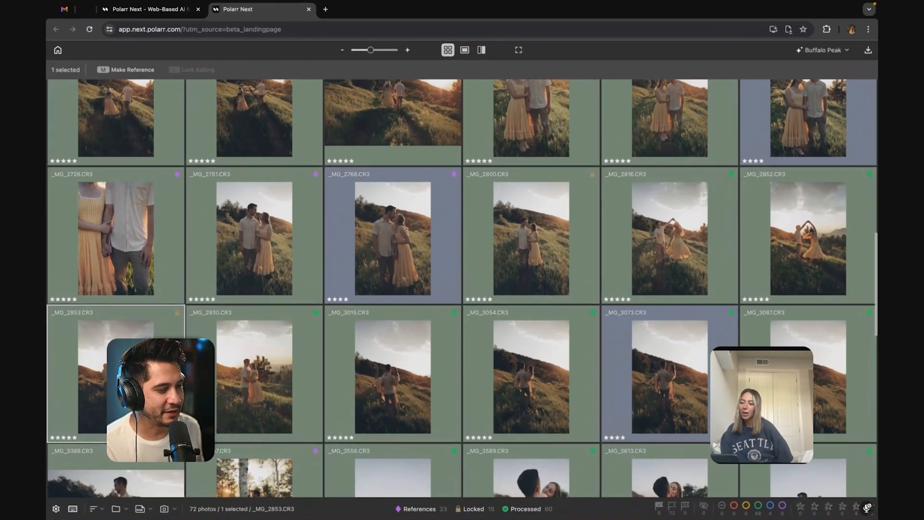
key("ctrl+Up")
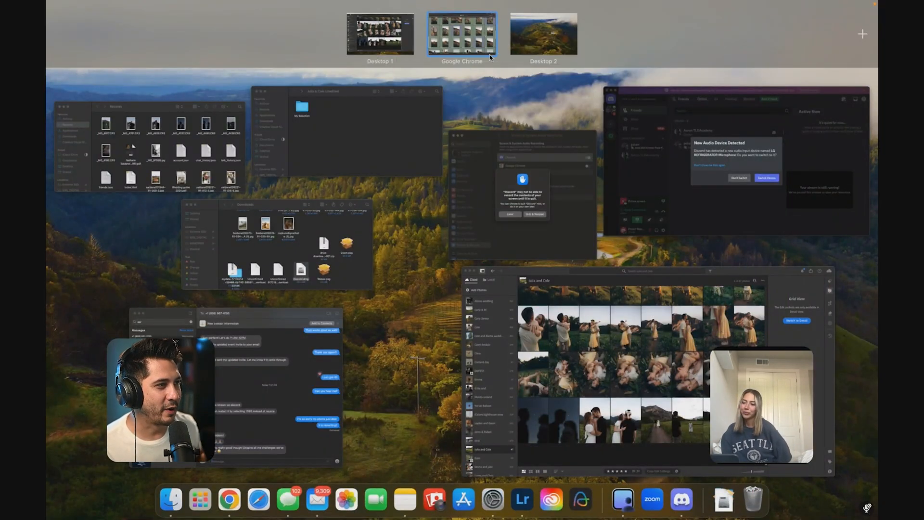
left_click(492, 56)
scroll(538, 184, "down", 10)
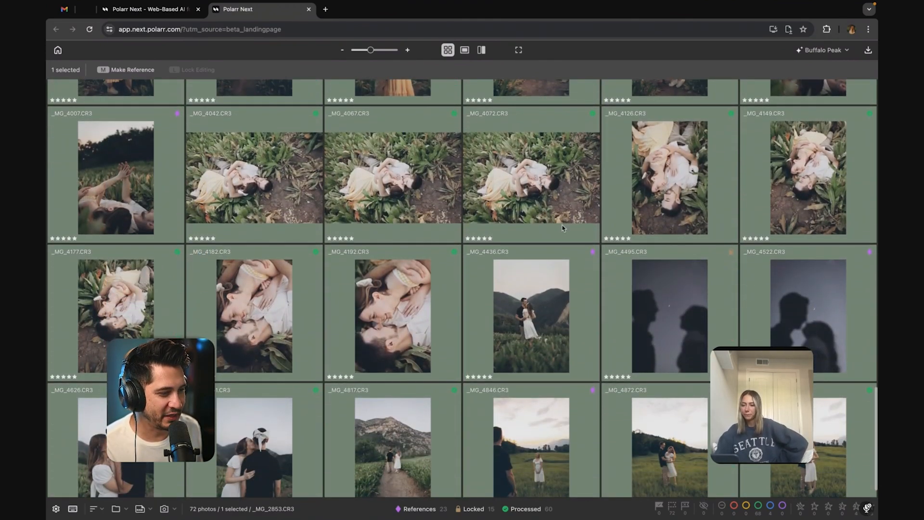
scroll(518, 288, "down", 1)
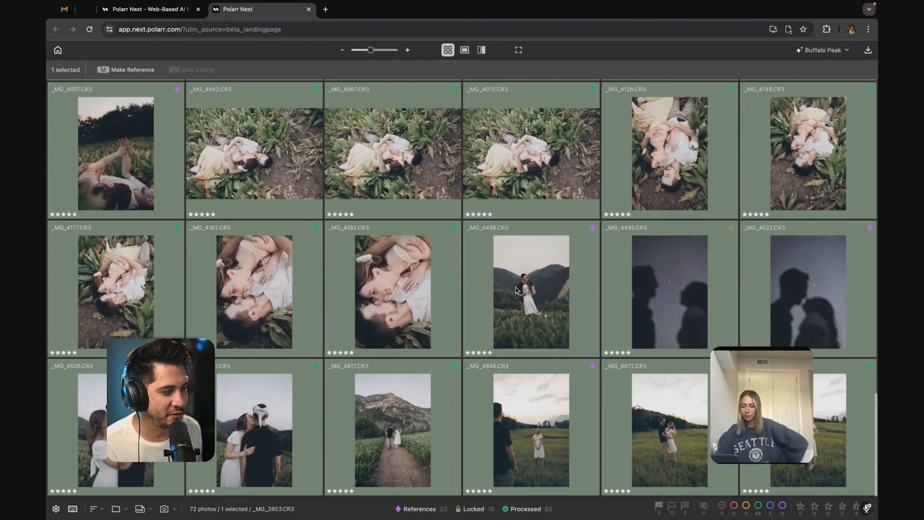
left_click(866, 288)
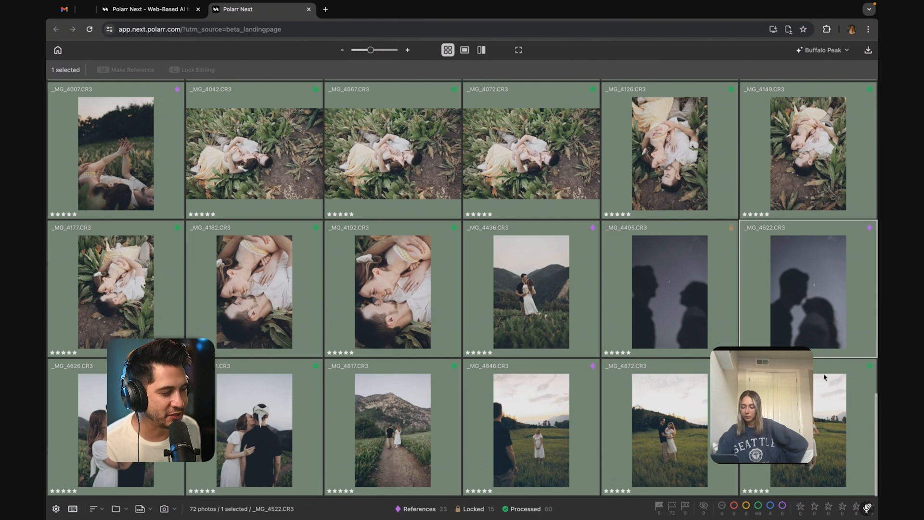
key("Down")
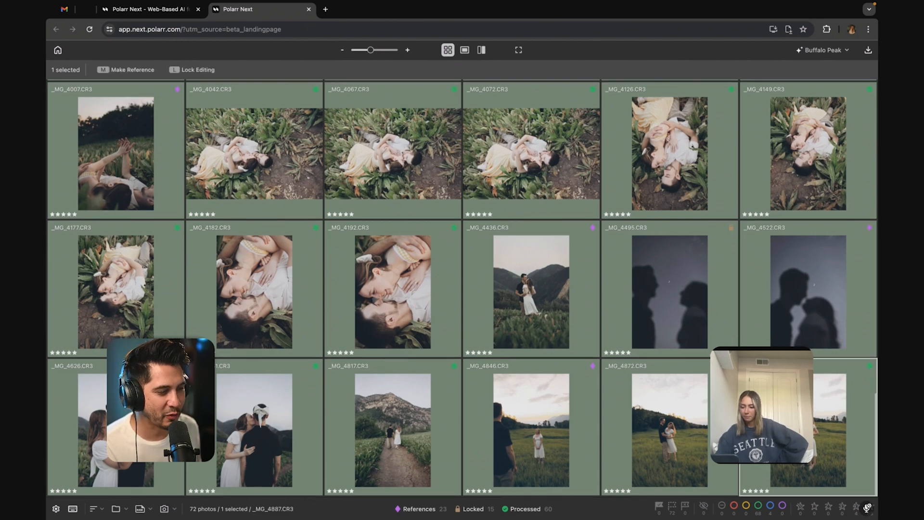
scroll(774, 334, "up", 15)
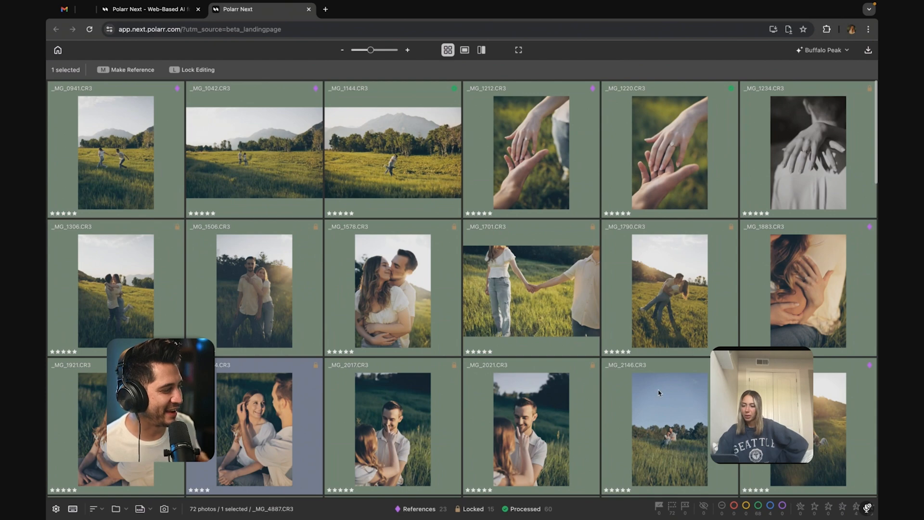
scroll(659, 392, "down", 1)
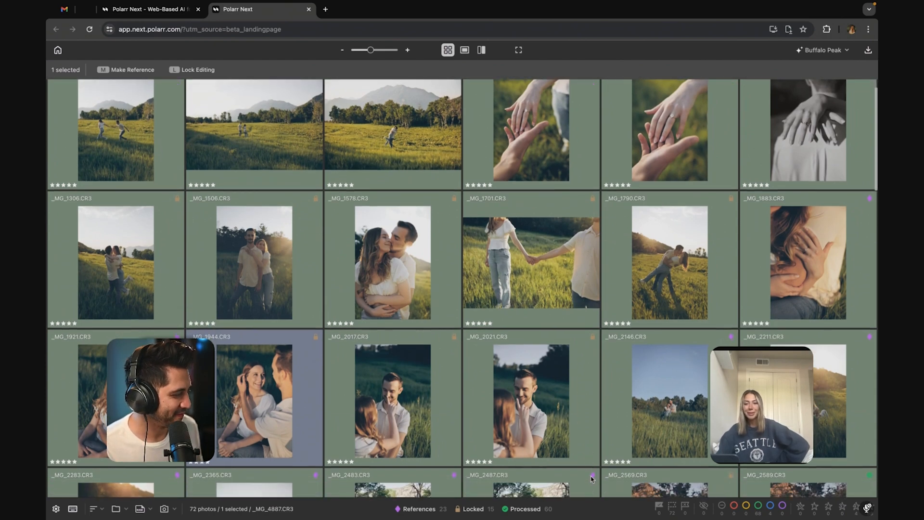